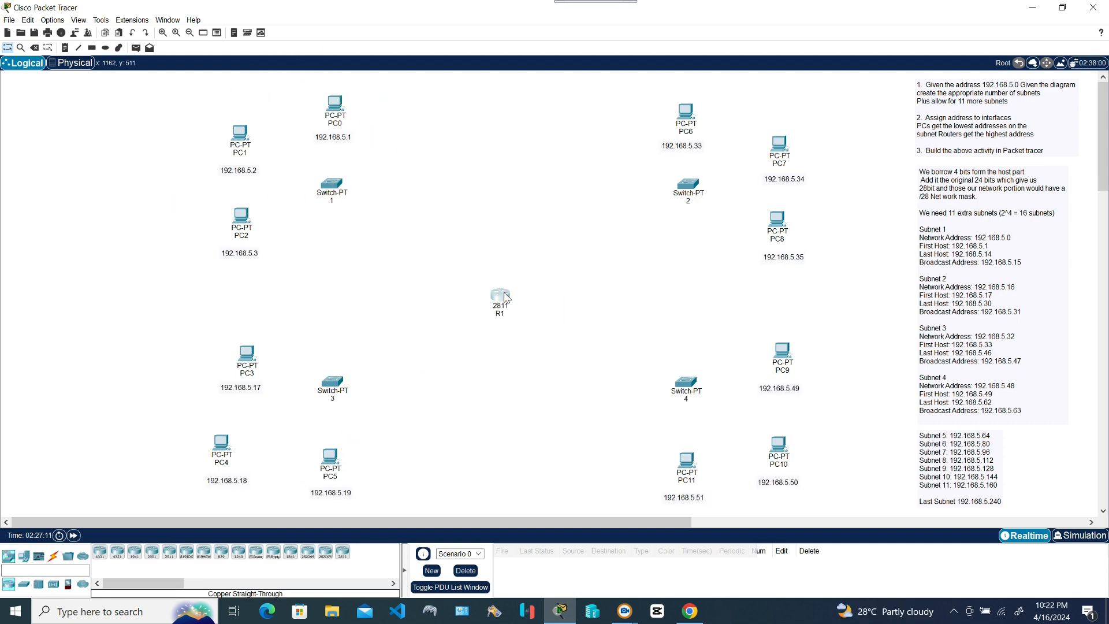
# Step: Switch off router R1 and install the NM-2FE2W module in its large empty slot
pyautogui.click(506, 292)
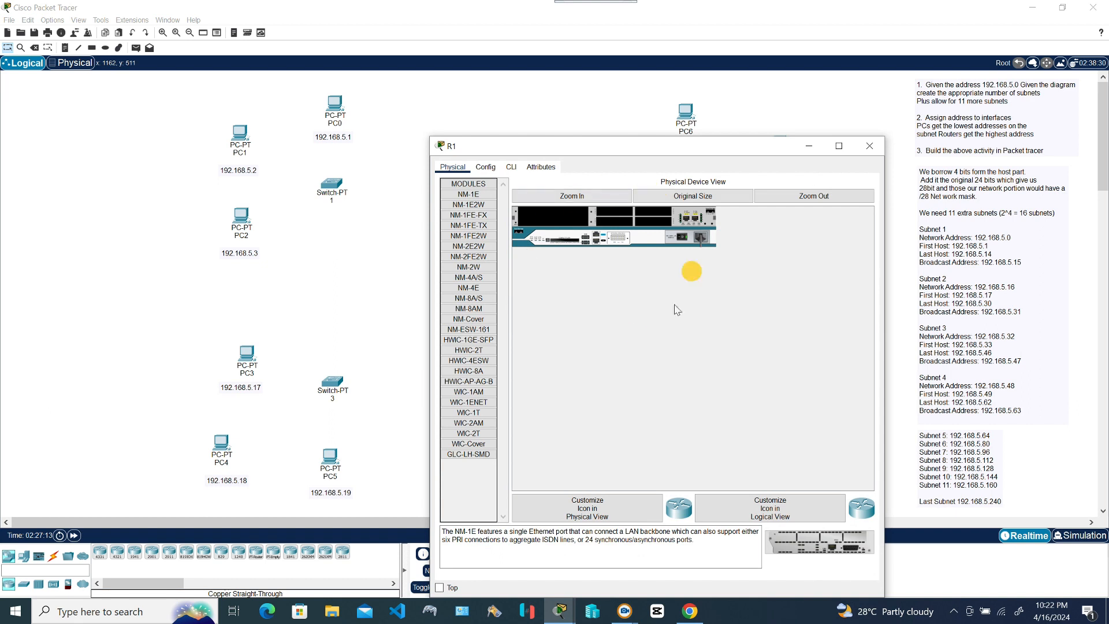
pyautogui.click(580, 195)
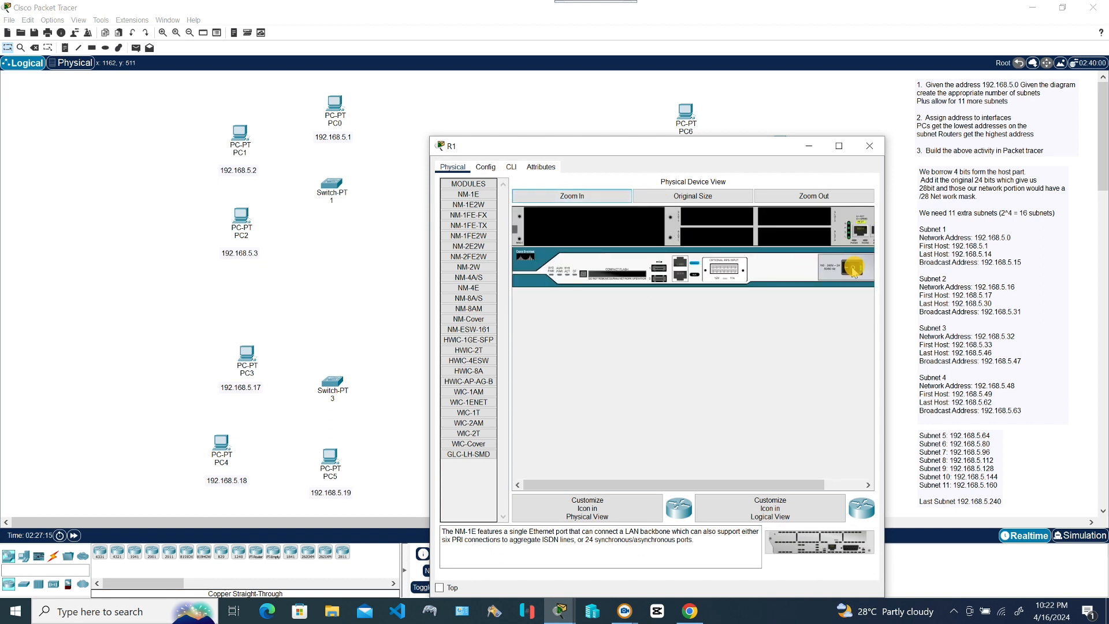
pyautogui.click(485, 167)
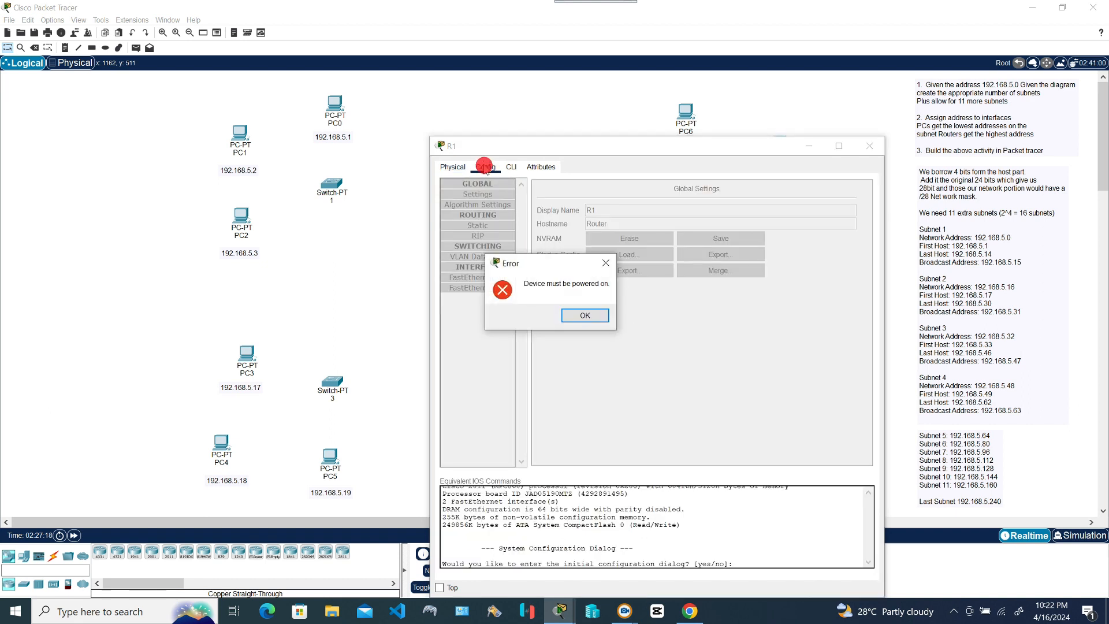
pyautogui.click(599, 315)
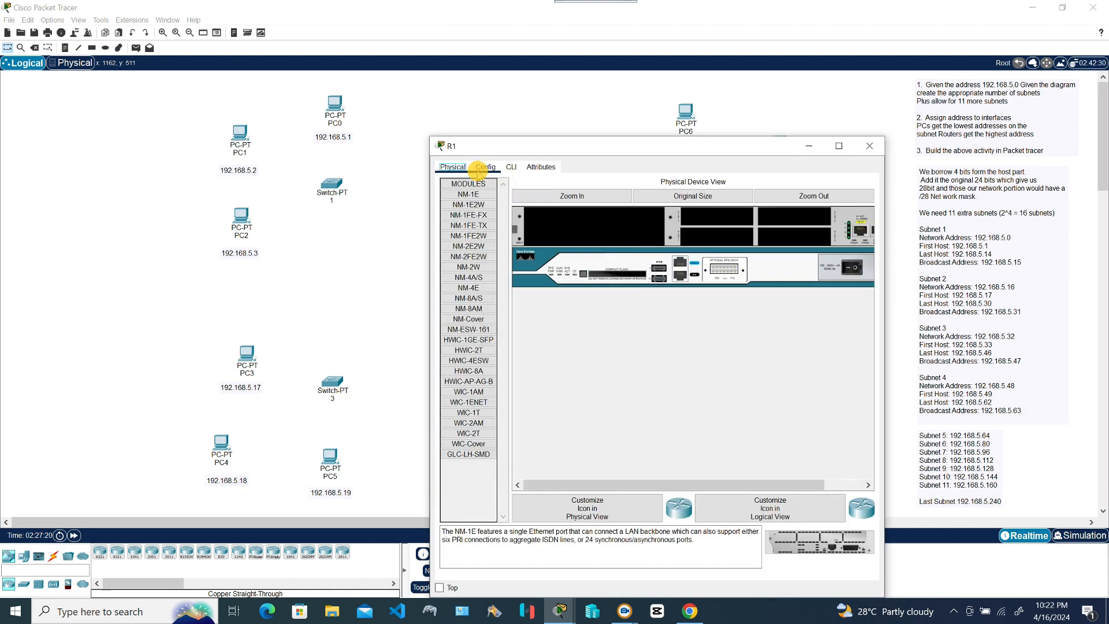
pyautogui.click(472, 267)
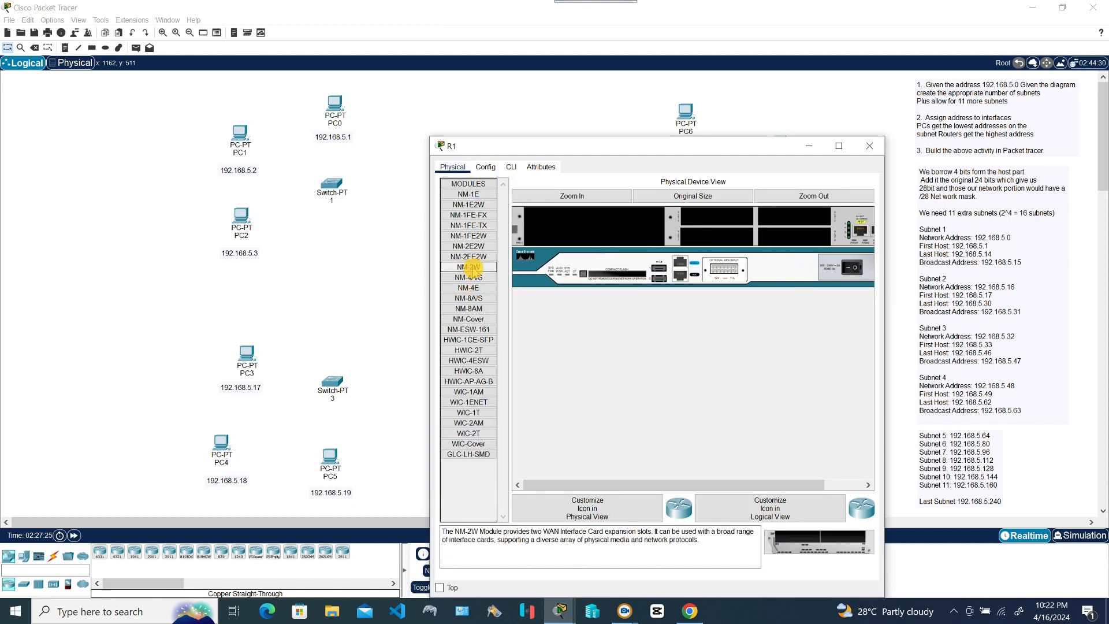
pyautogui.click(471, 257)
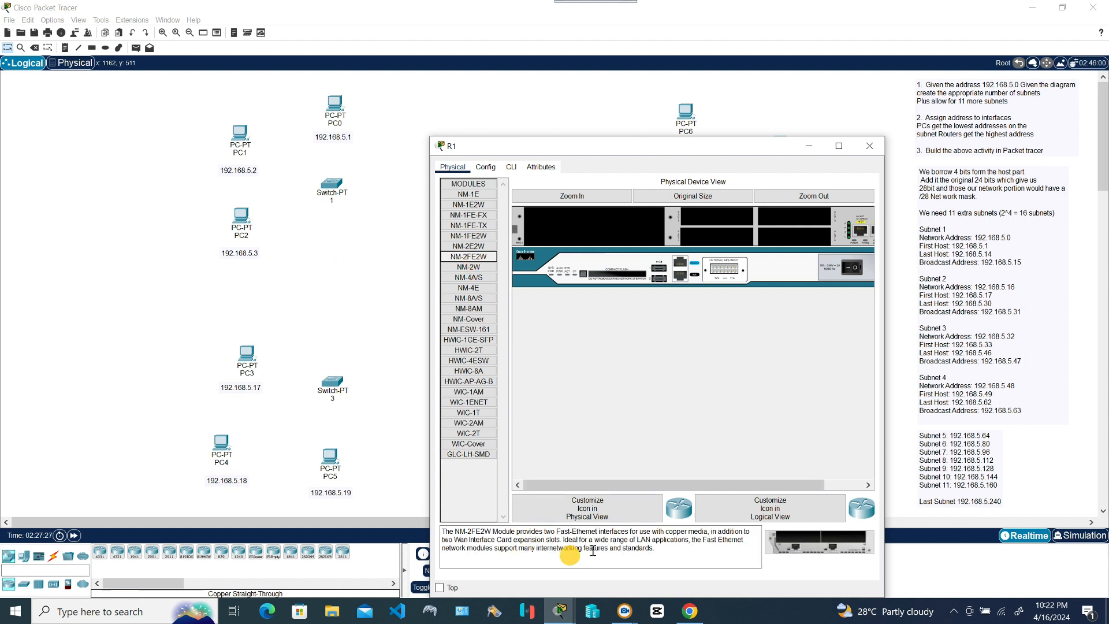
pyautogui.moveTo(807, 541); pyautogui.dragTo(613, 239)
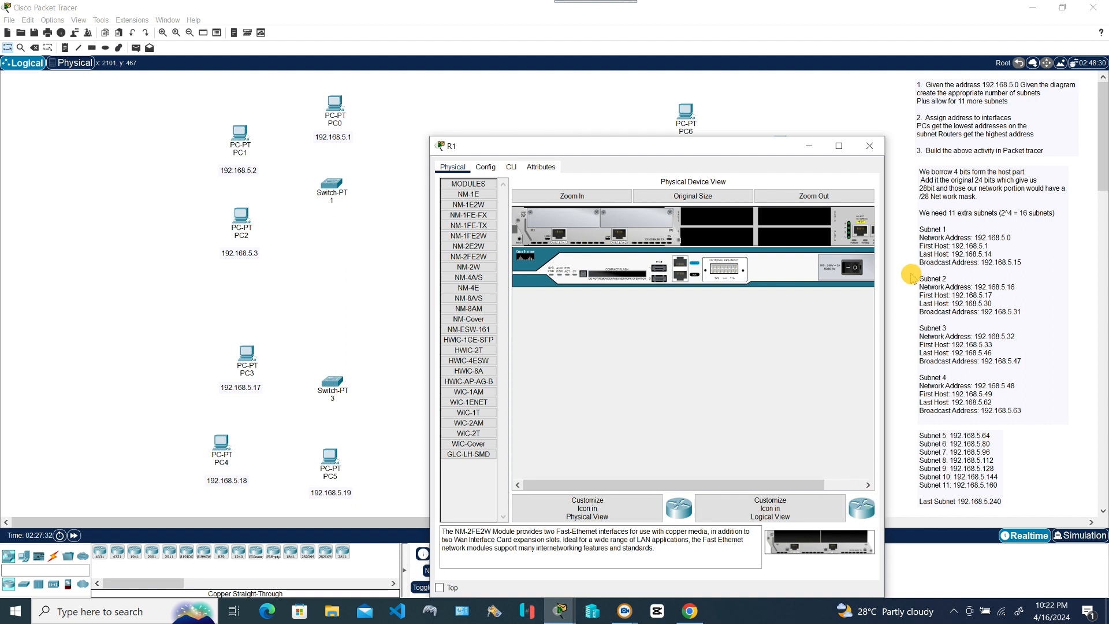
# Step: Switch router R1 back on, open its configuration settings and let it finish booting
pyautogui.click(852, 269)
pyautogui.click(853, 269)
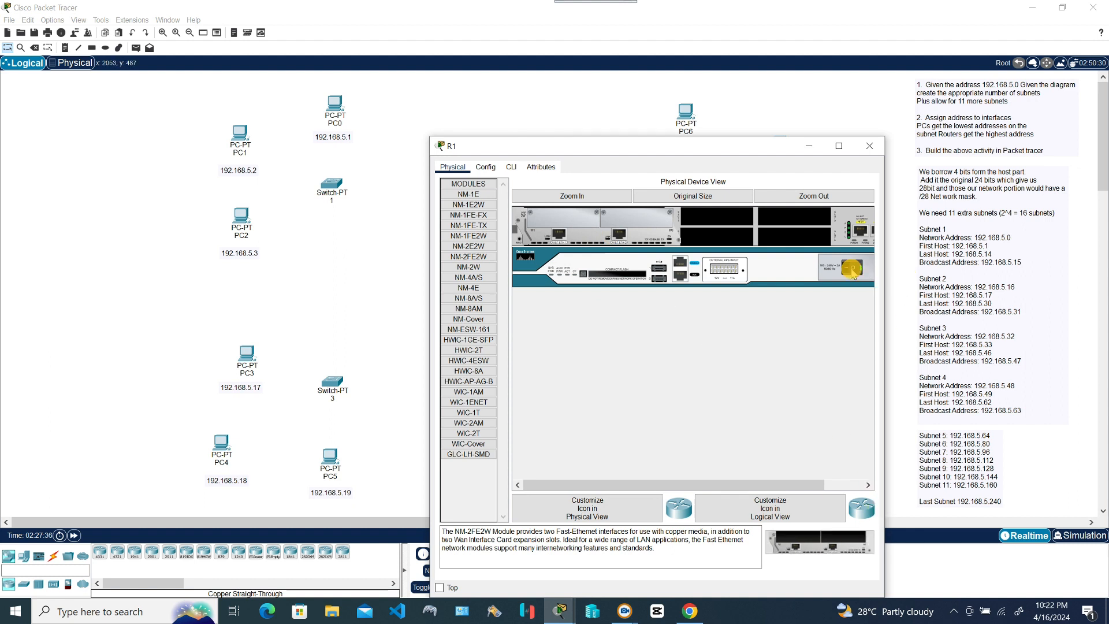
pyautogui.click(488, 167)
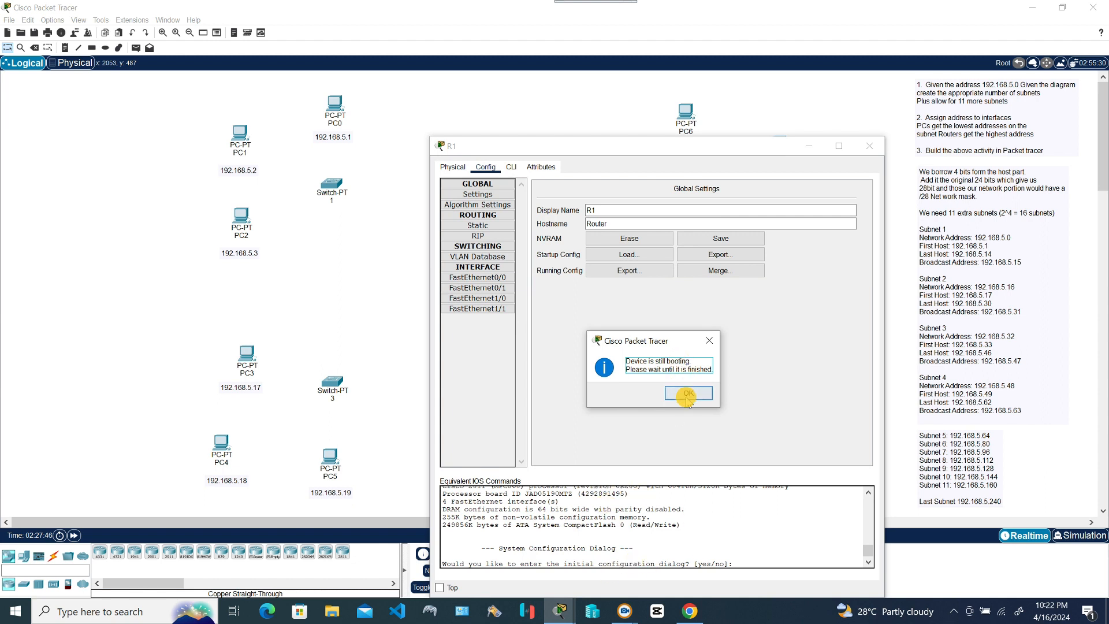
pyautogui.click(688, 394)
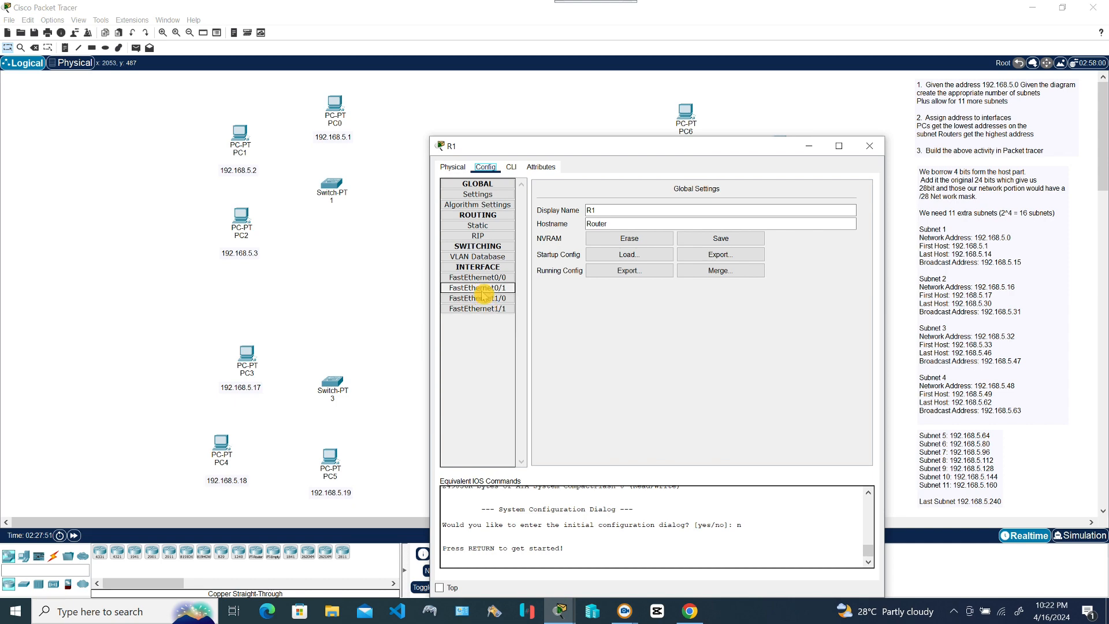
# Step: Start a command-line session on R1 and enter global configuration mode using enable and configure terminal
pyautogui.click(511, 167)
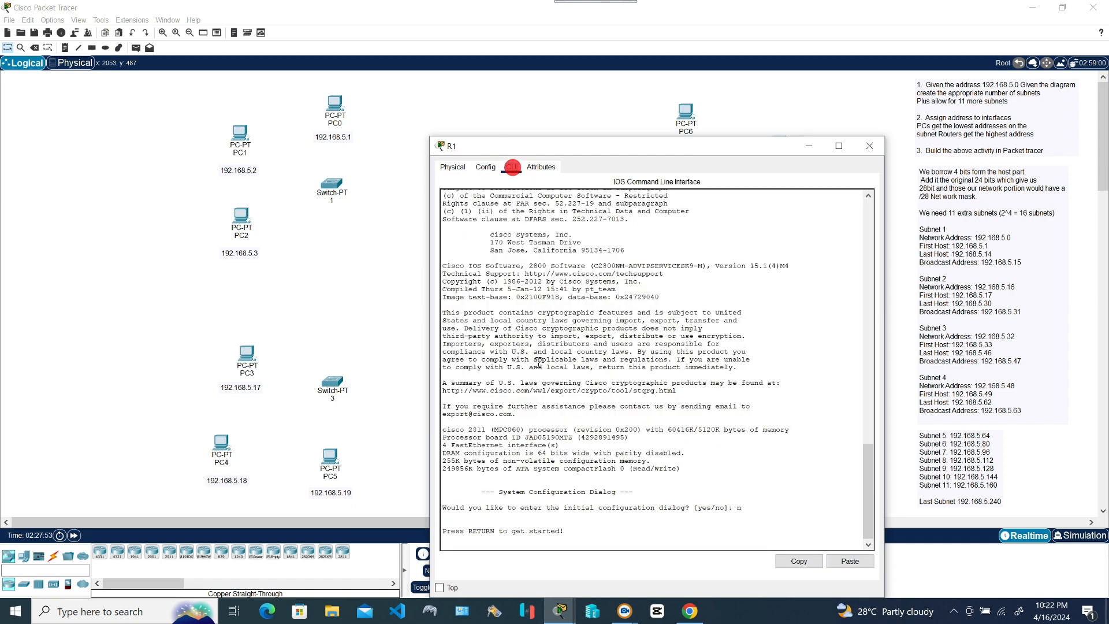
pyautogui.click(574, 530)
pyautogui.press('Return')
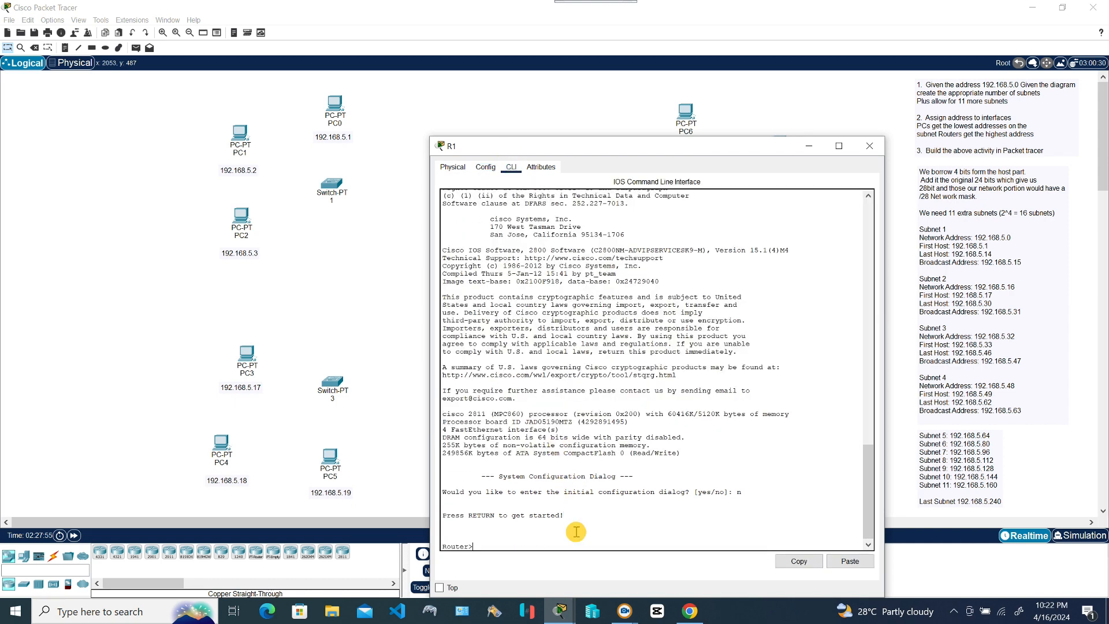
pyautogui.write('enable')
pyautogui.press('Return')
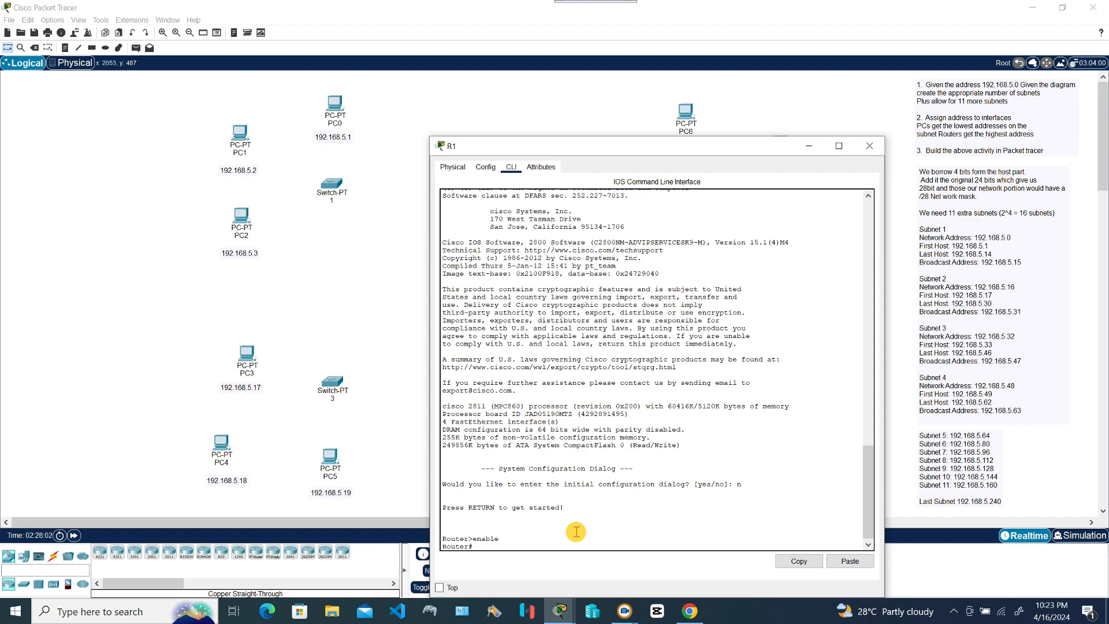
pyautogui.write('ci')
pyautogui.write('nfigu')
pyautogui.write('re terminal')
pyautogui.press('Return')
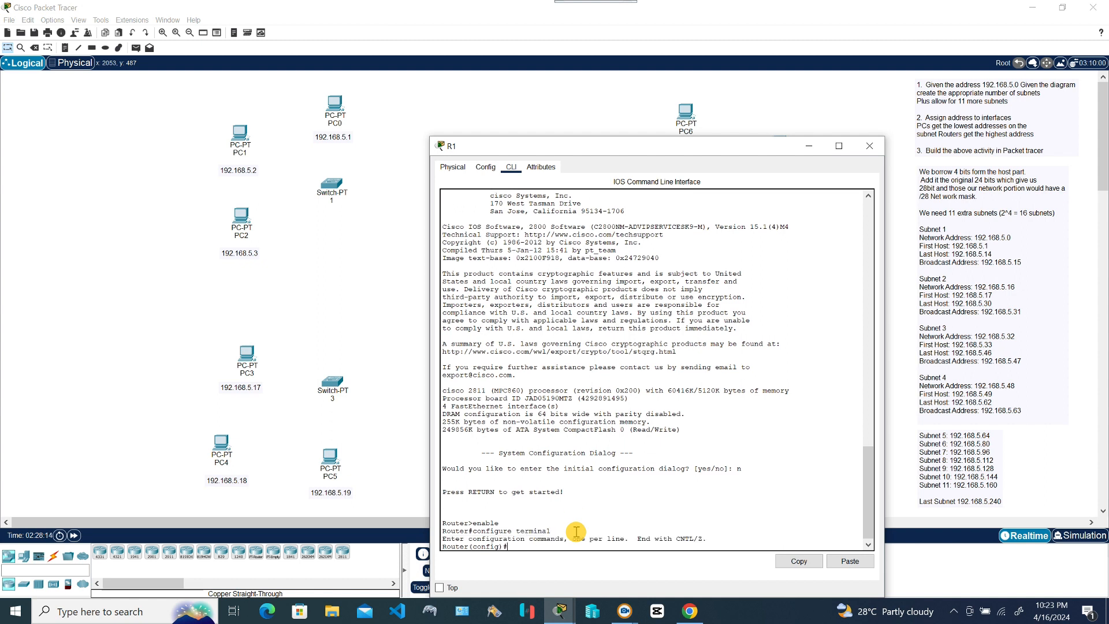
# Step: Assign IP address 192.168.5.14 with mask 255.255.255.240 to R1's interface fastethernet0/0
pyautogui.write('in')
pyautogui.press('BackSpace')
pyautogui.write('interface fastethernet')
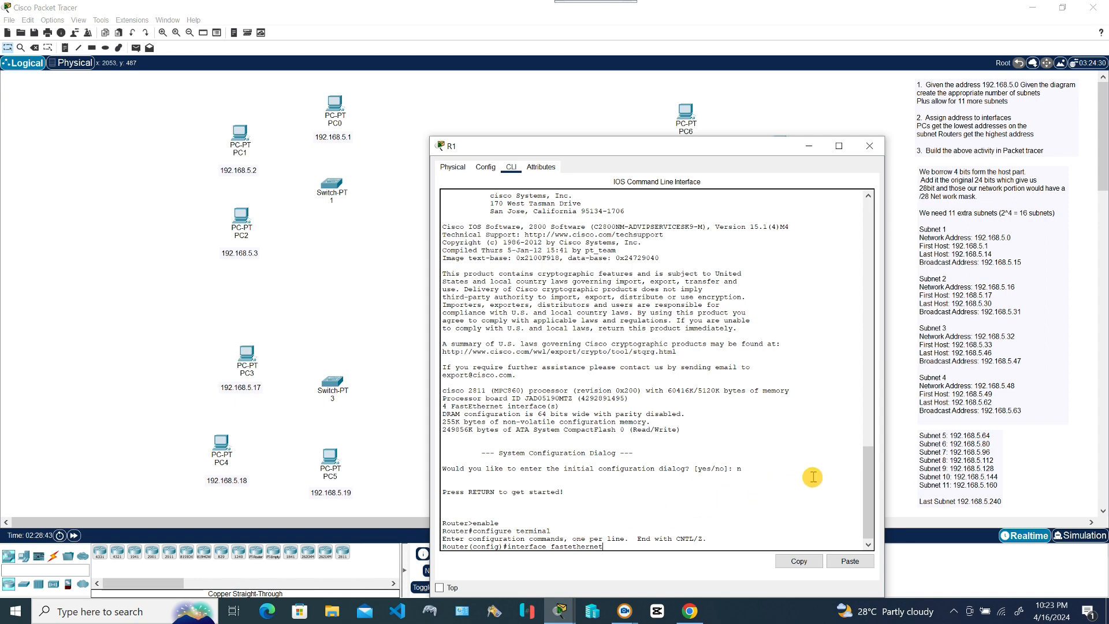
pyautogui.write('0/0')
pyautogui.press('Return')
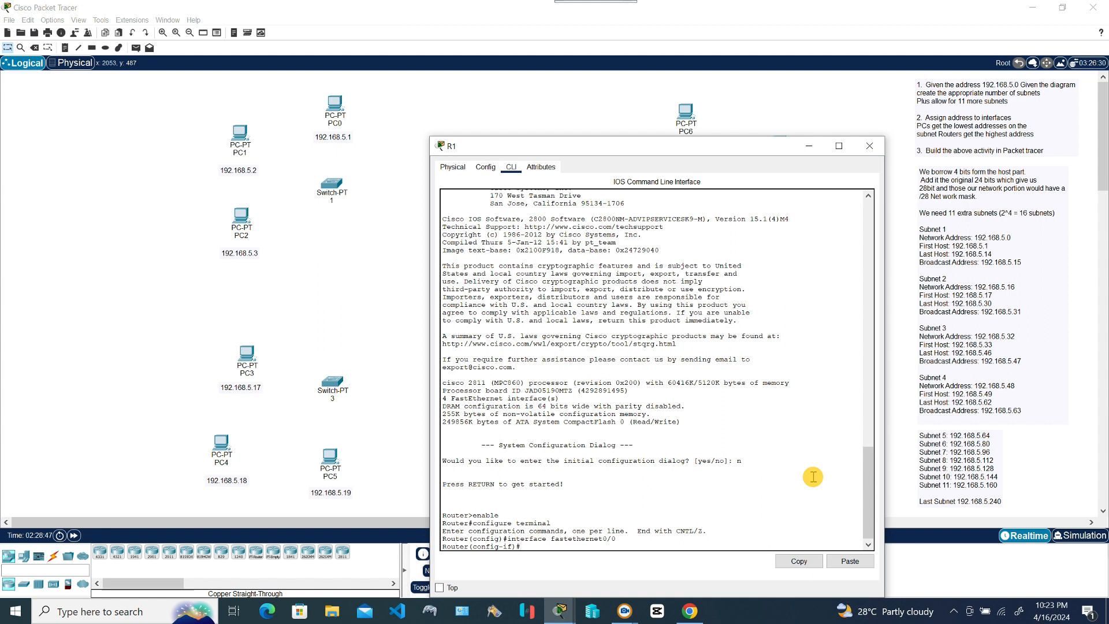
pyautogui.write('ip ')
pyautogui.write('ad')
pyautogui.write('ddr')
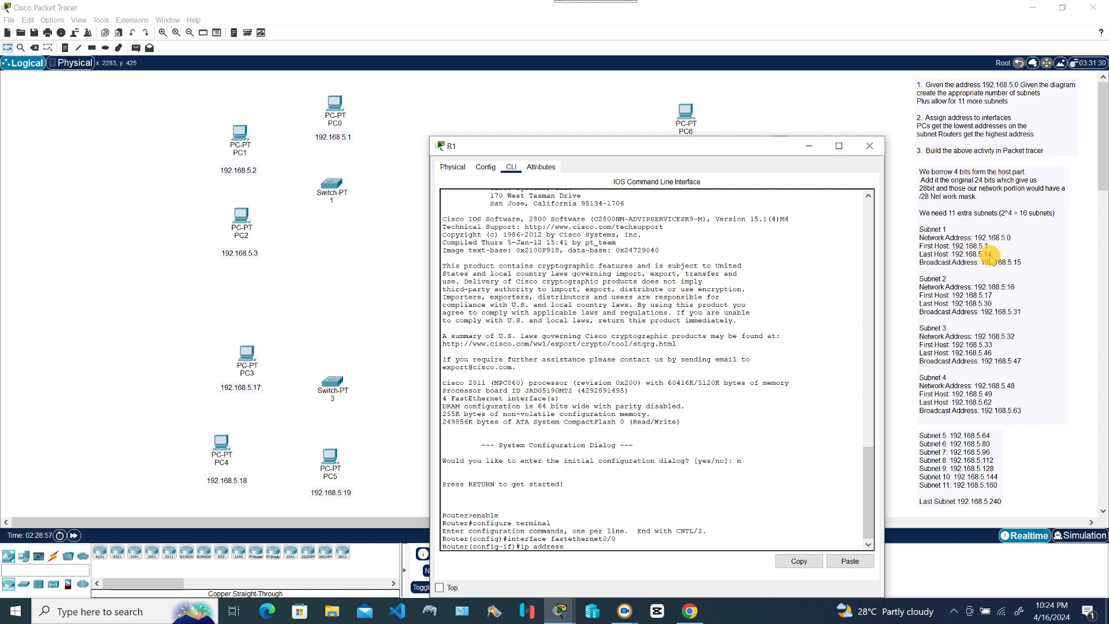
pyautogui.write('ess ')
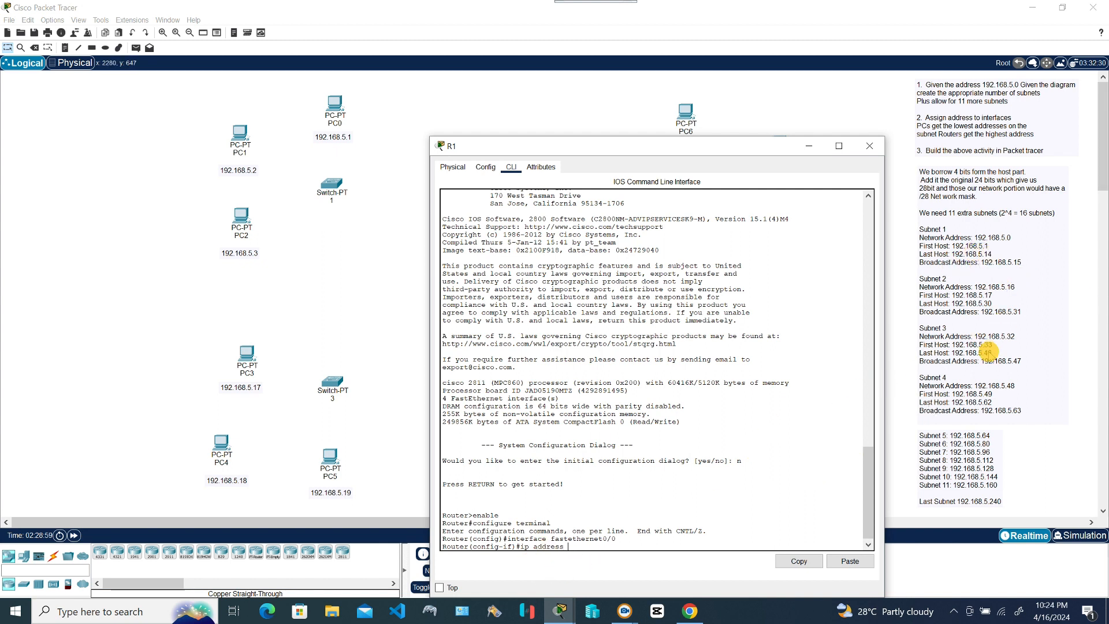
pyautogui.write('192.168.5.14 255.255.255.240')
pyautogui.press('Return')
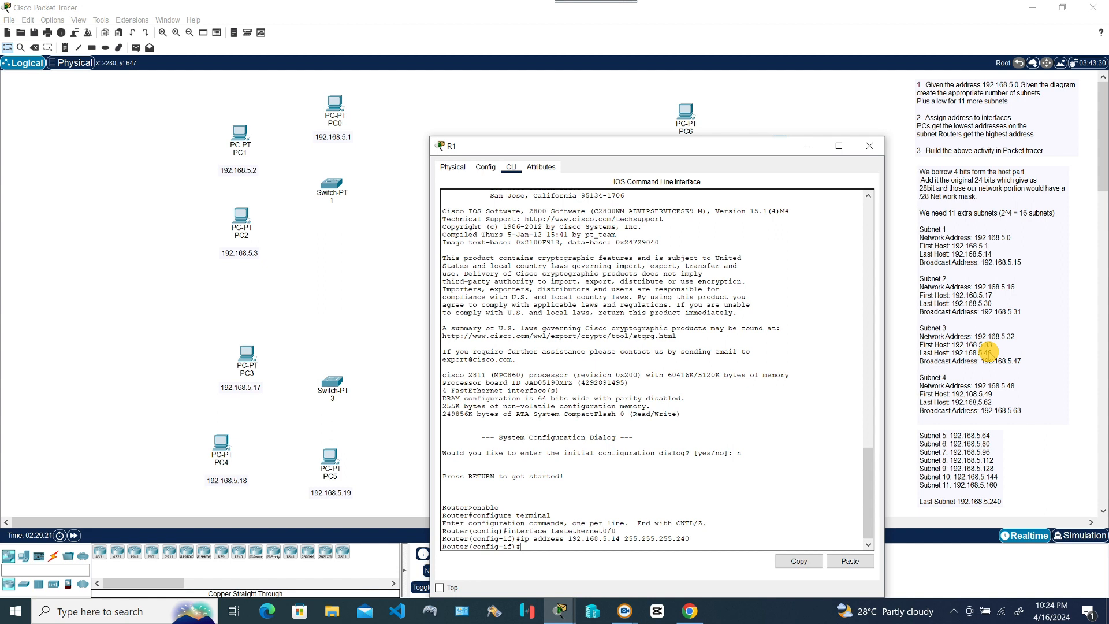
# Step: Assign IP address 192.168.5.30 with mask 255.255.255.240 to R1's interface fastethernet0/1
pyautogui.write('interface fastethernet0/1')
pyautogui.press('Return')
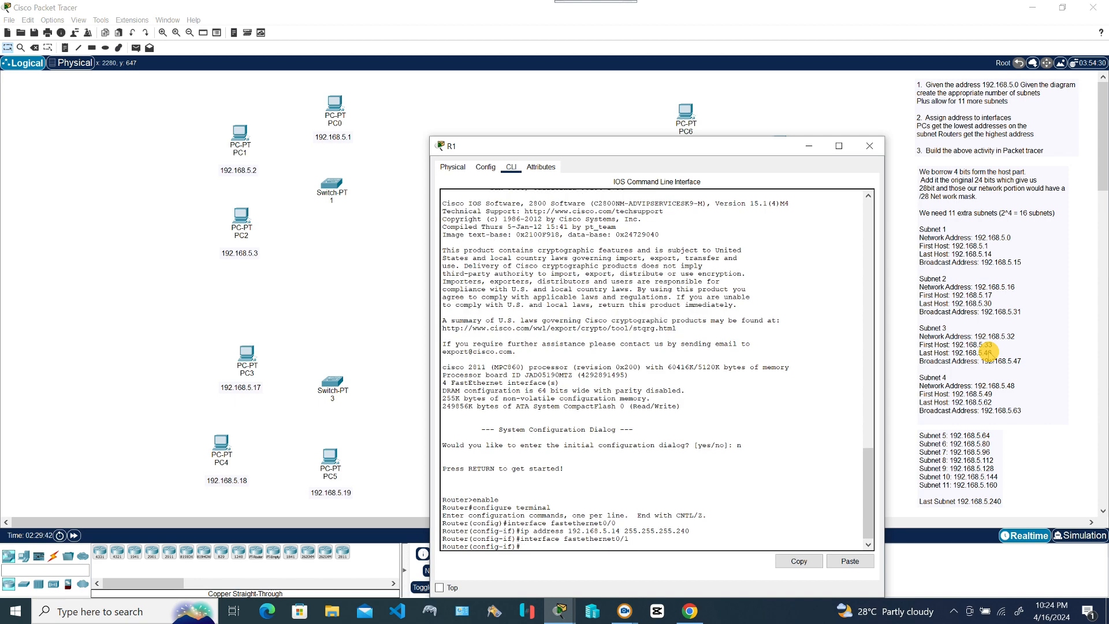
pyautogui.write('ip')
pyautogui.write(' addres')
pyautogui.write('s faste')
pyautogui.write('thernet')
pyautogui.press('BackSpace')
pyautogui.press('BackSpace')
pyautogui.press('BackSpace')
pyautogui.press('BackSpace')
pyautogui.press('BackSpace')
pyautogui.press('BackSpace')
pyautogui.press('BackSpace')
pyautogui.press('BackSpace')
pyautogui.press('BackSpace')
pyautogui.write('1')
pyautogui.press('BackSpace')
pyautogui.write('192.168.5.30')
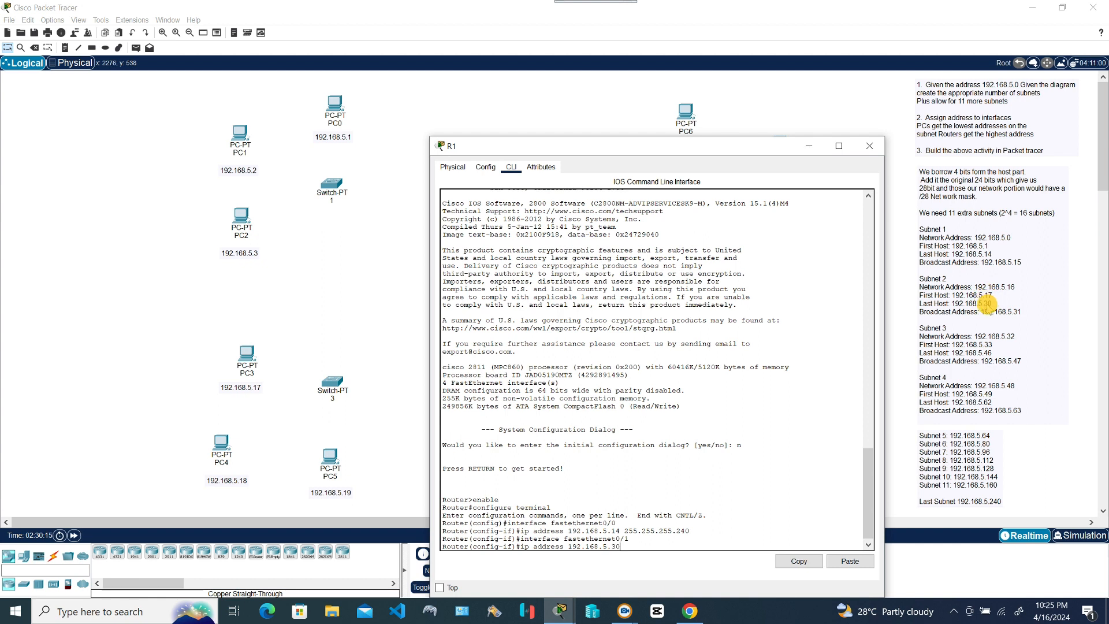
pyautogui.write('255.255.255.24')
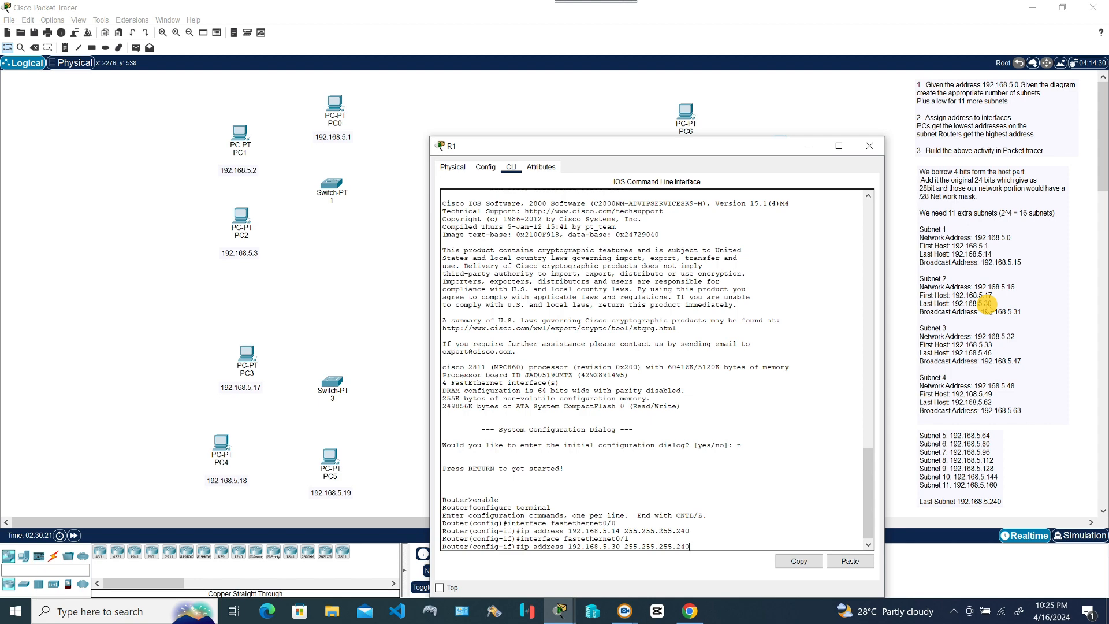
pyautogui.write('0')
pyautogui.press('Return')
# Step: Assign IP address 192.168.5.46 with mask 255.255.255.240 to R1's interface fastethernet1/0
pyautogui.write('int')
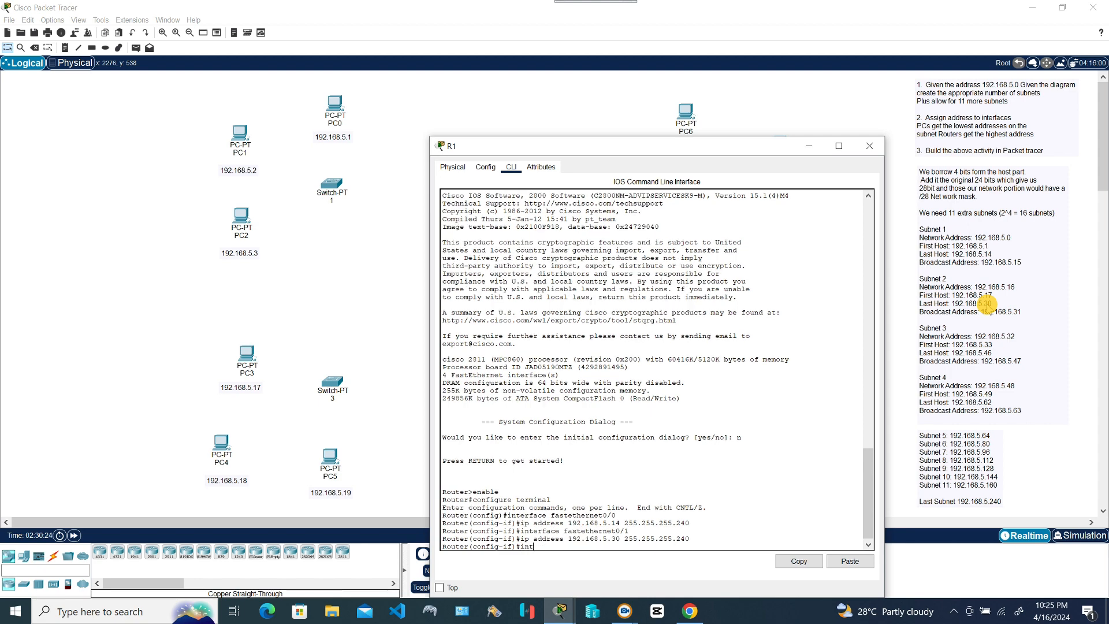
pyautogui.write('erface fastethernet1/0')
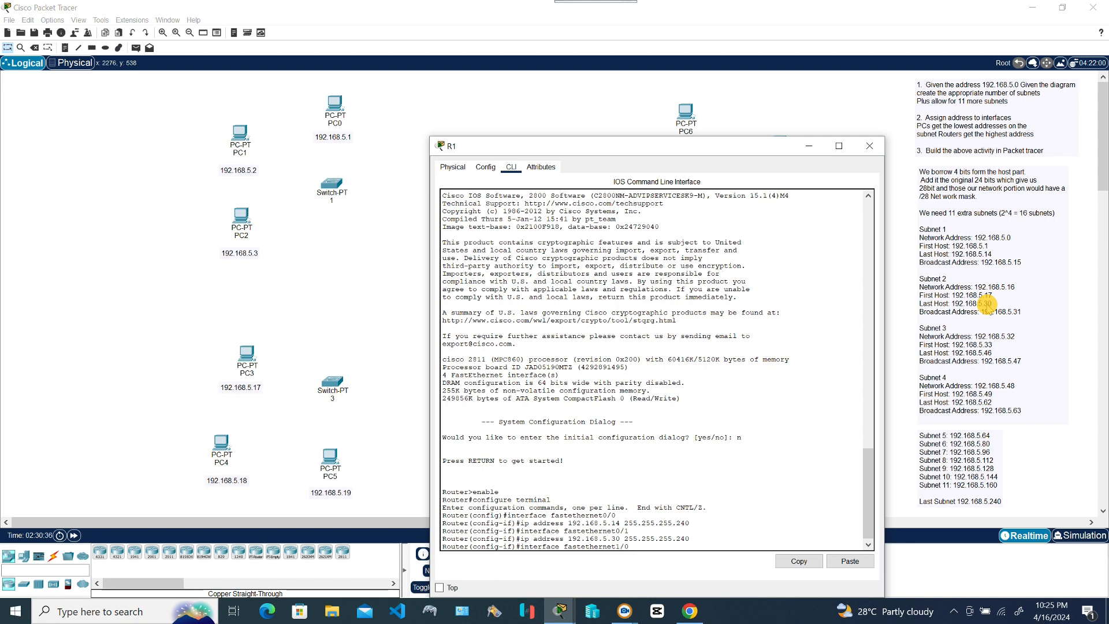
pyautogui.press('Return')
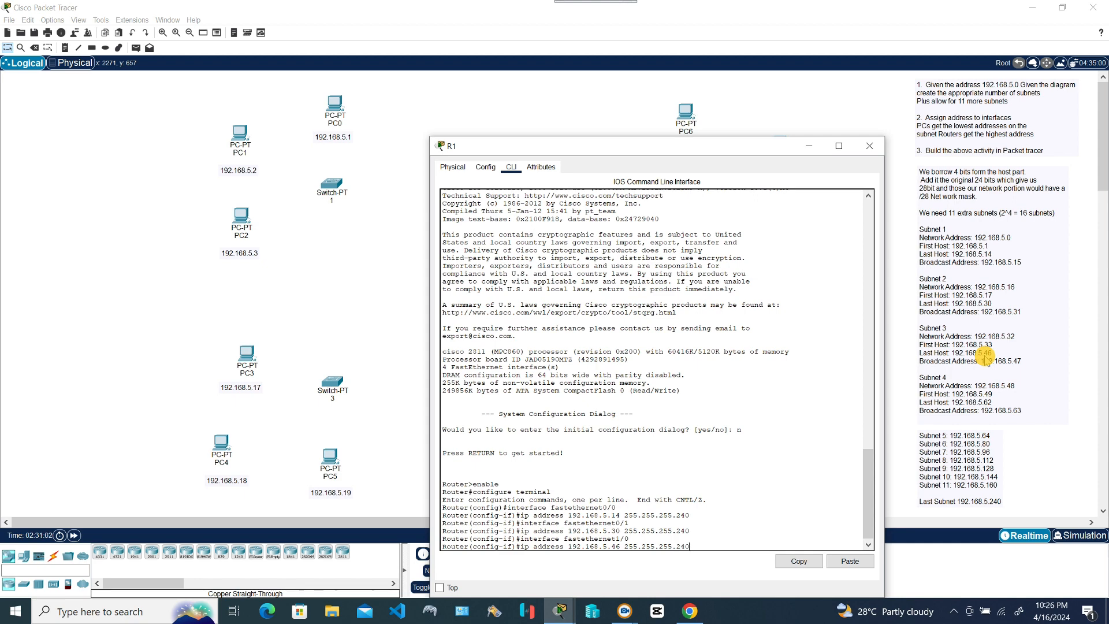
pyautogui.press('Return')
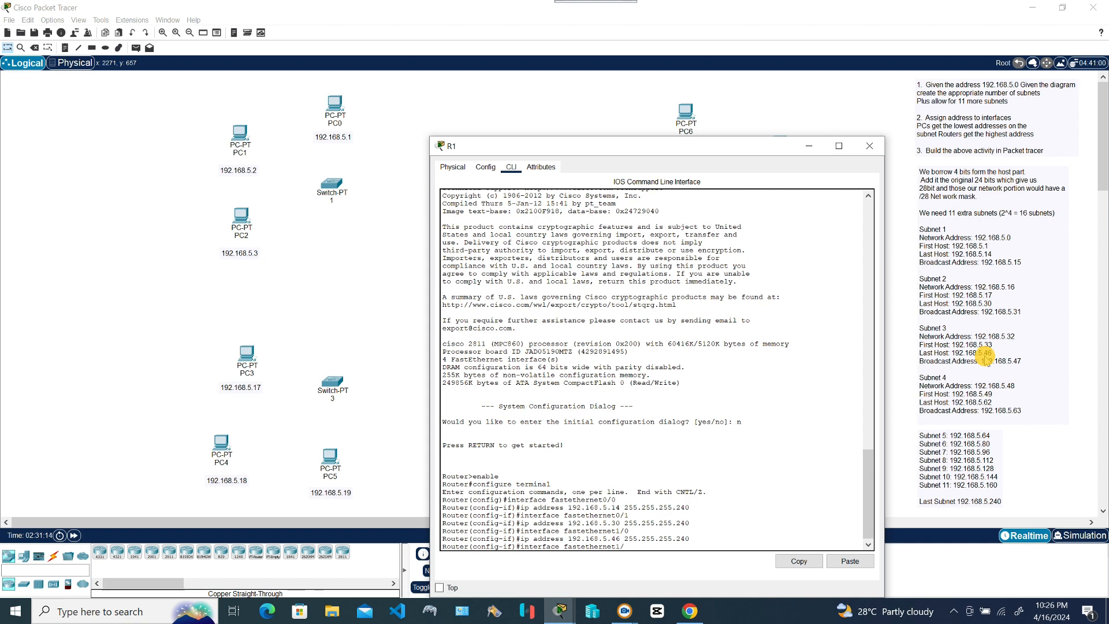
# Step: Assign IP address 192.168.5.62 with mask 255.255.255.240 to fastethernet1/1 and enable that interface with no shutdown
pyautogui.press('Return')
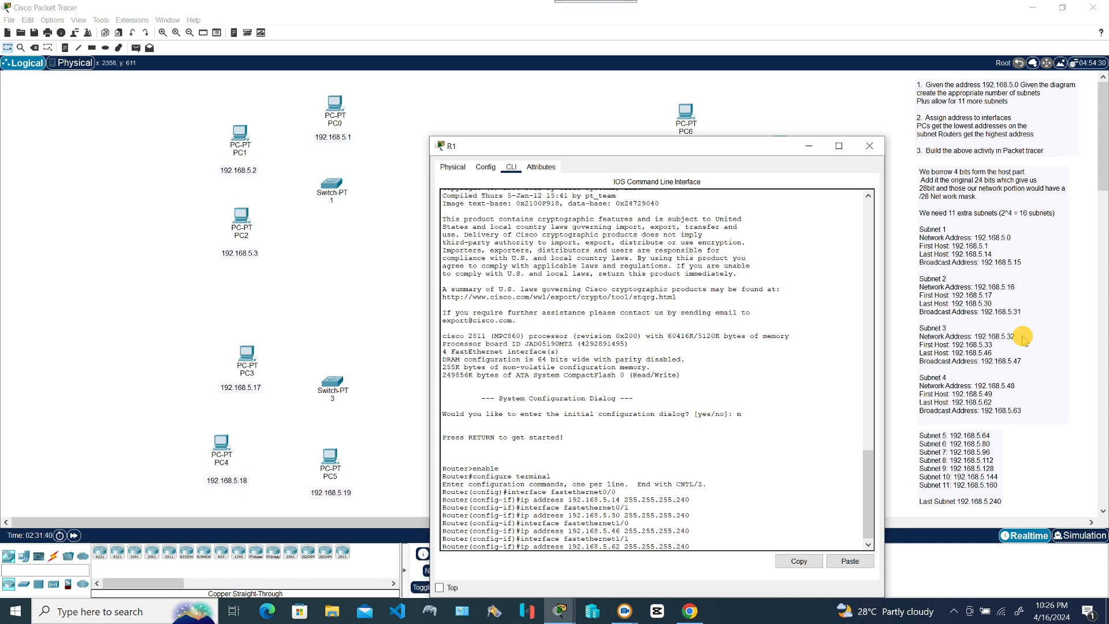
pyautogui.press('Return')
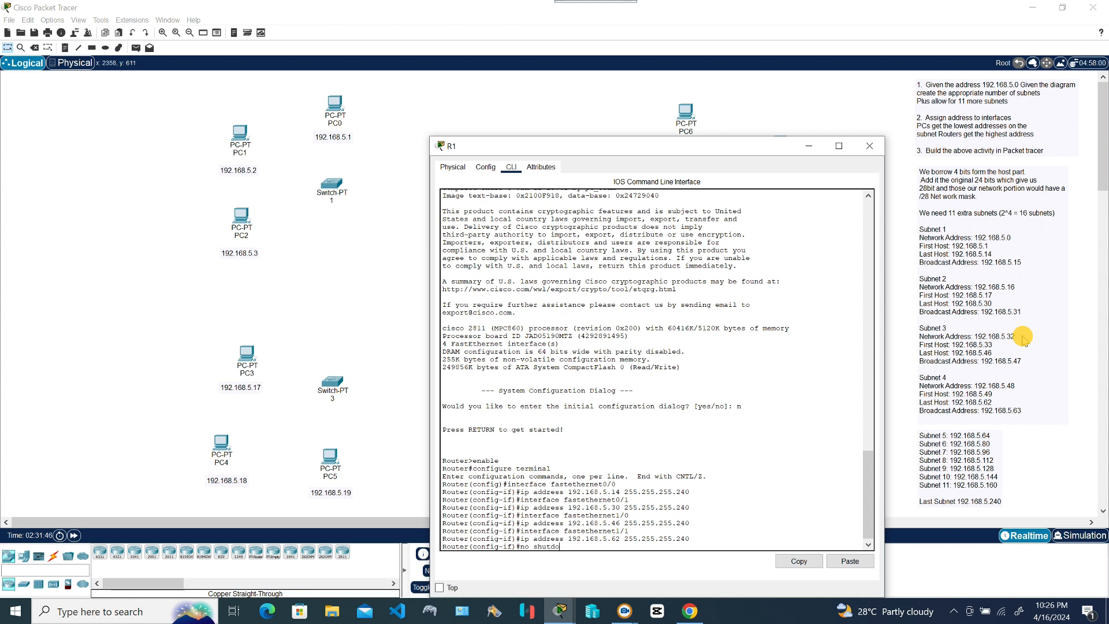
pyautogui.press('Return')
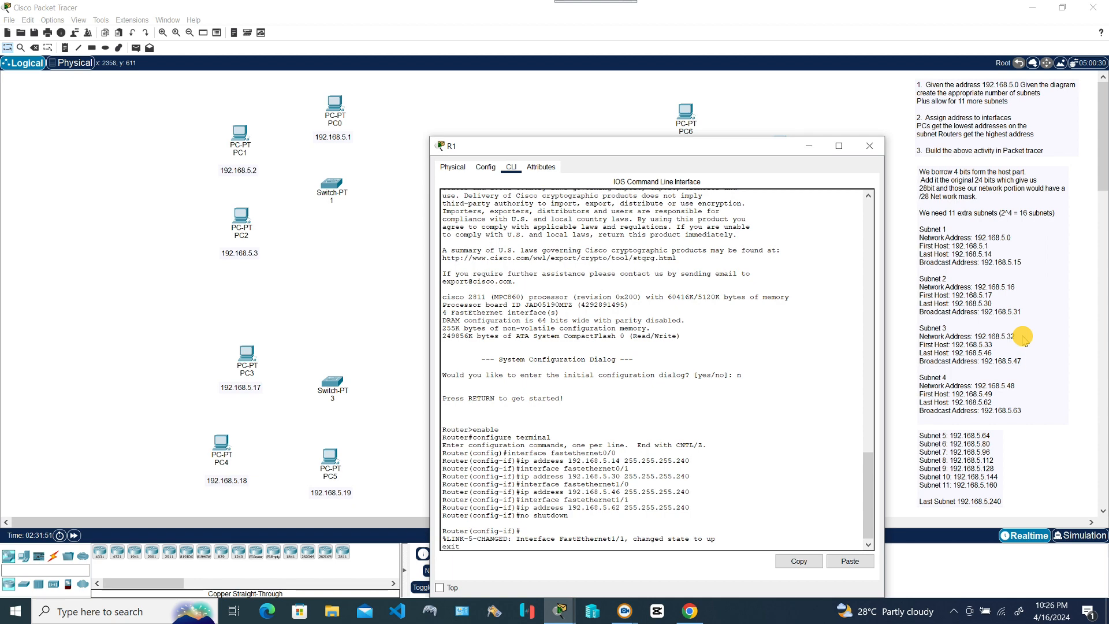
# Step: Exit to privileged mode and save R1's configuration with write memory
pyautogui.write('exit')
pyautogui.press('Return')
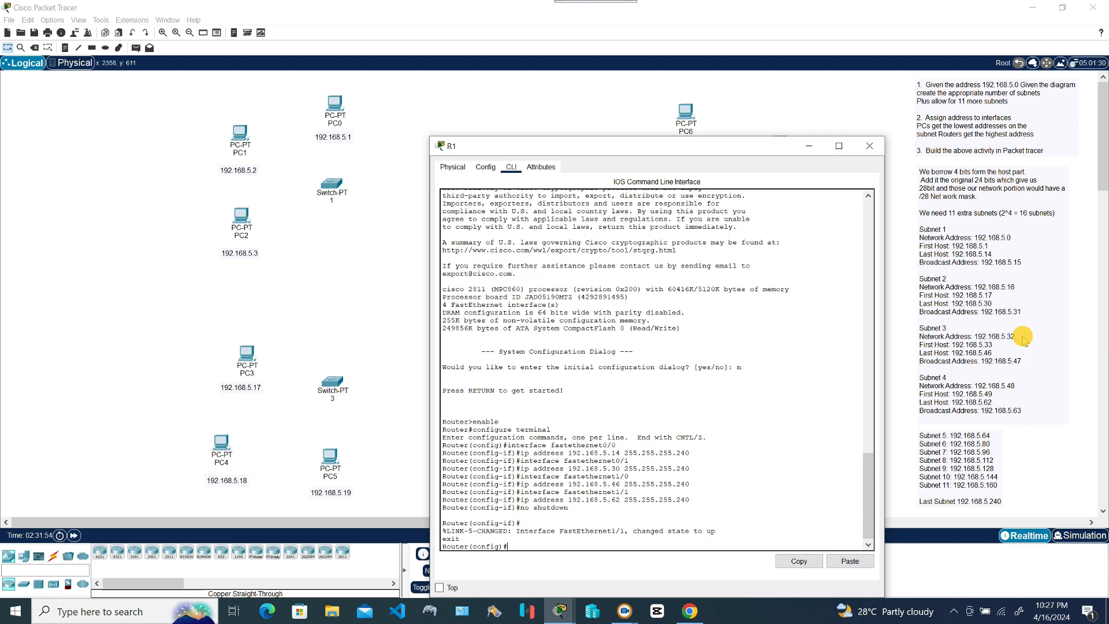
pyautogui.write('exit')
pyautogui.press('Return')
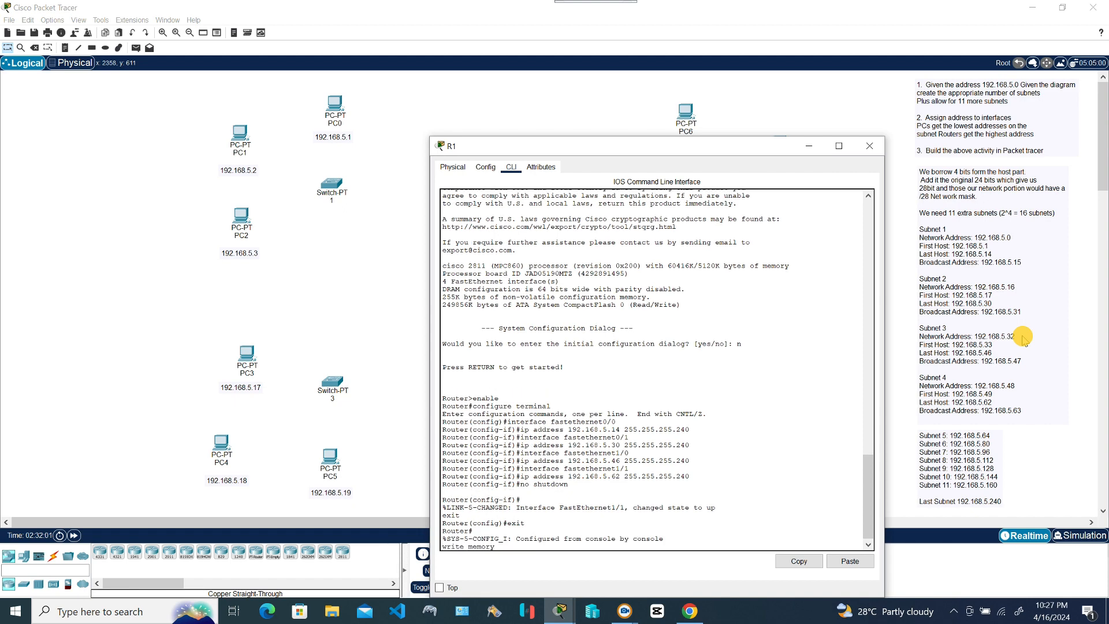
pyautogui.write('write memory')
pyautogui.press('Return')
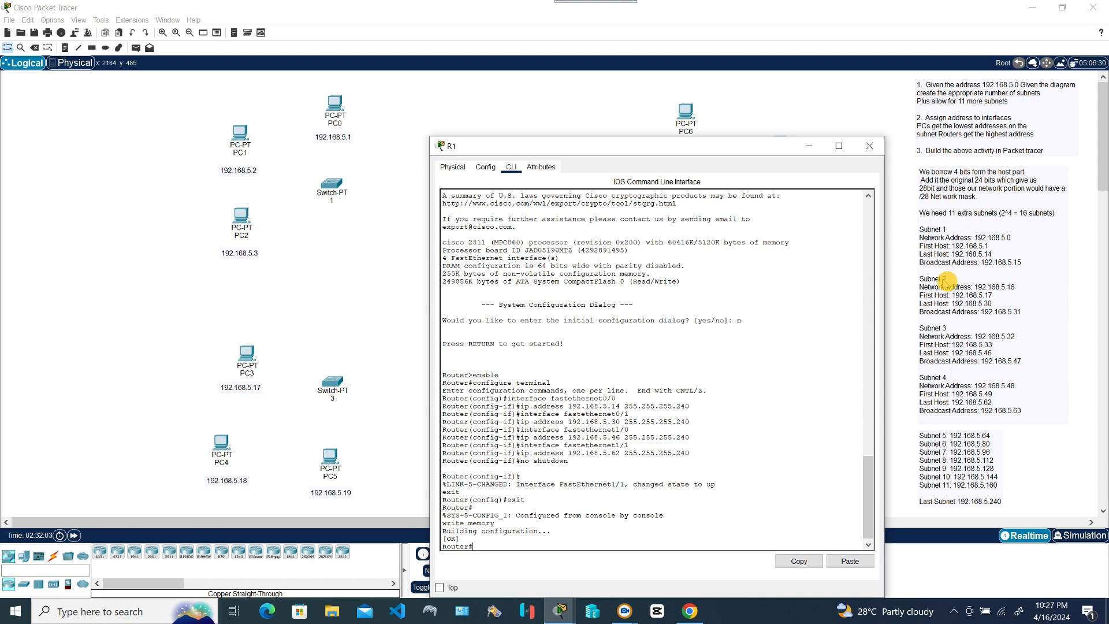
# Step: Review the IPv4 address, subnet mask and port status of R1's four FastEthernet interfaces
pyautogui.moveTo(616, 147); pyautogui.dragTo(468, 106)
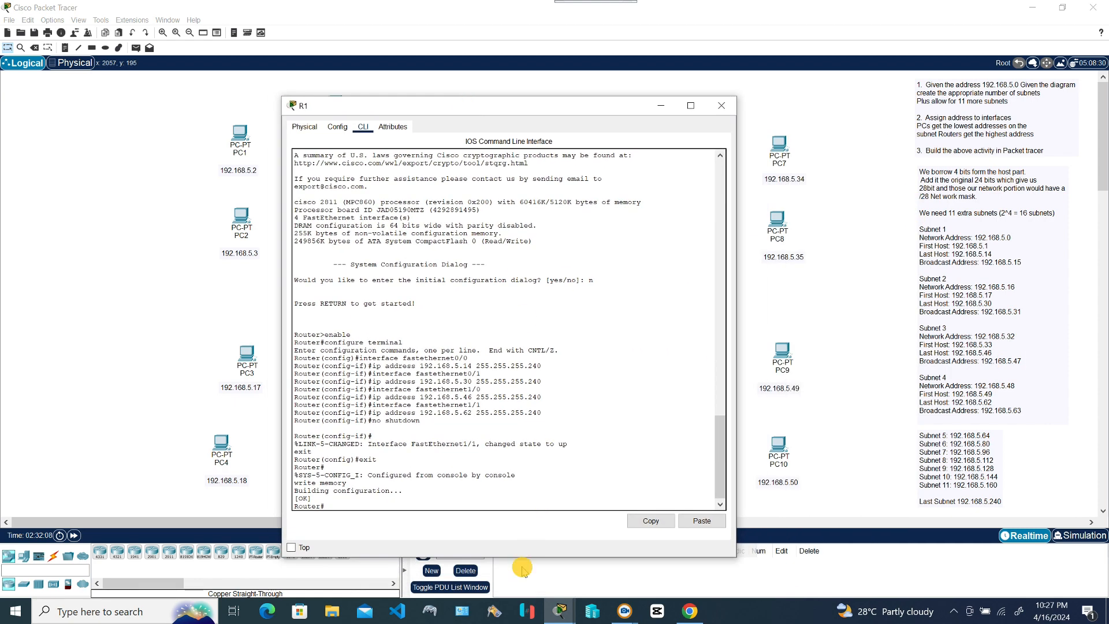
pyautogui.click(336, 126)
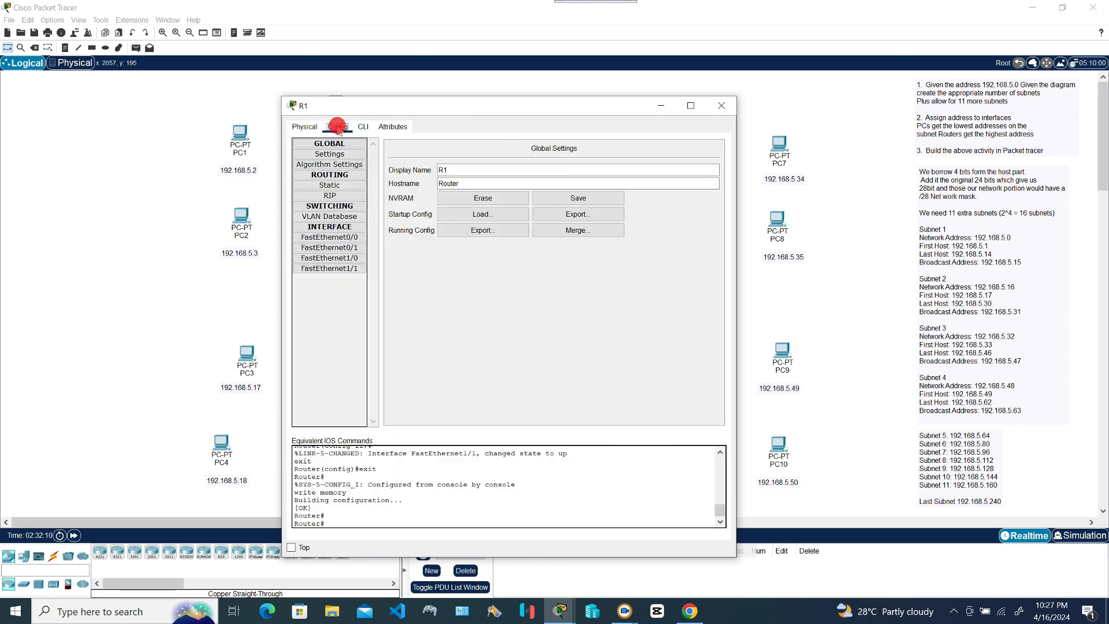
pyautogui.click(330, 237)
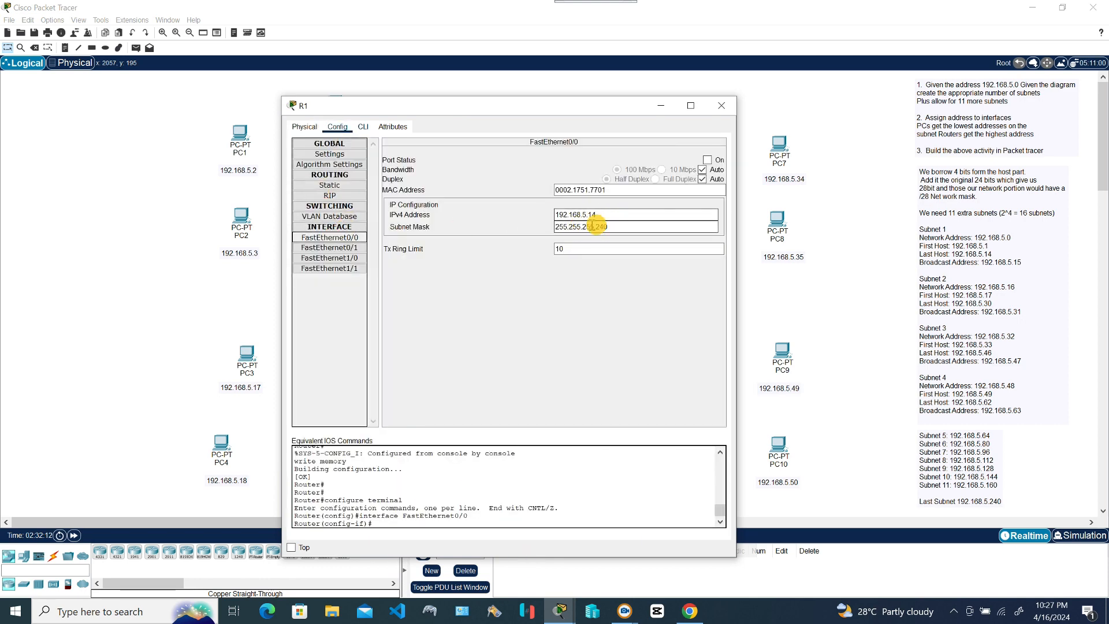
pyautogui.click(329, 248)
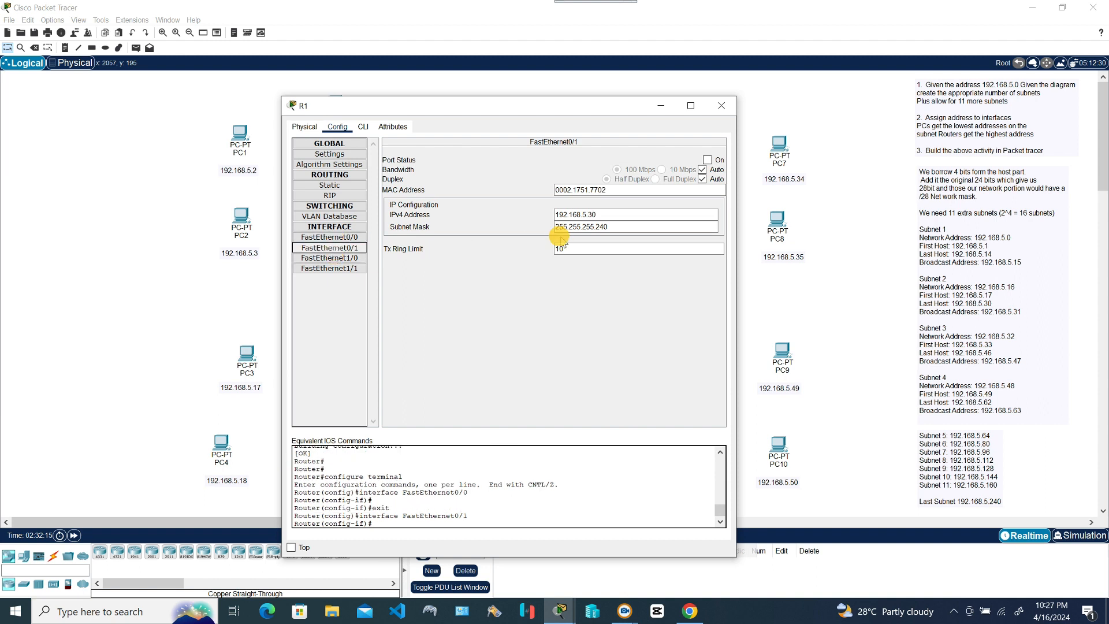
pyautogui.click(301, 258)
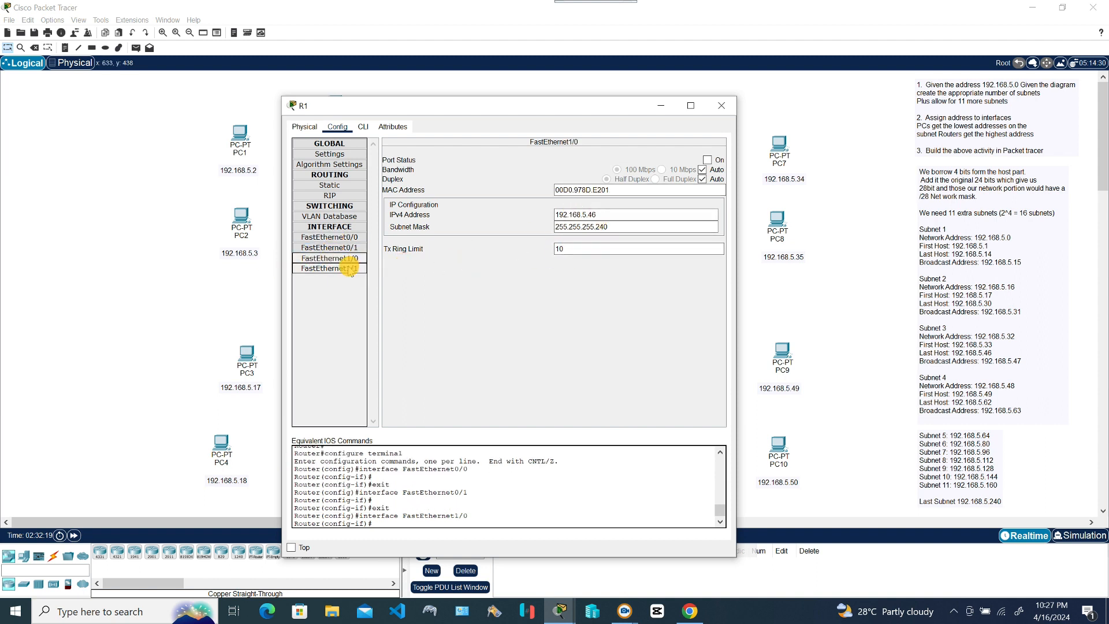
pyautogui.click(323, 269)
# Step: Turn on the port status of R1's interfaces FastEthernet1/0, FastEthernet0/1 and FastEthernet0/0, and close the router's window
pyautogui.click(317, 257)
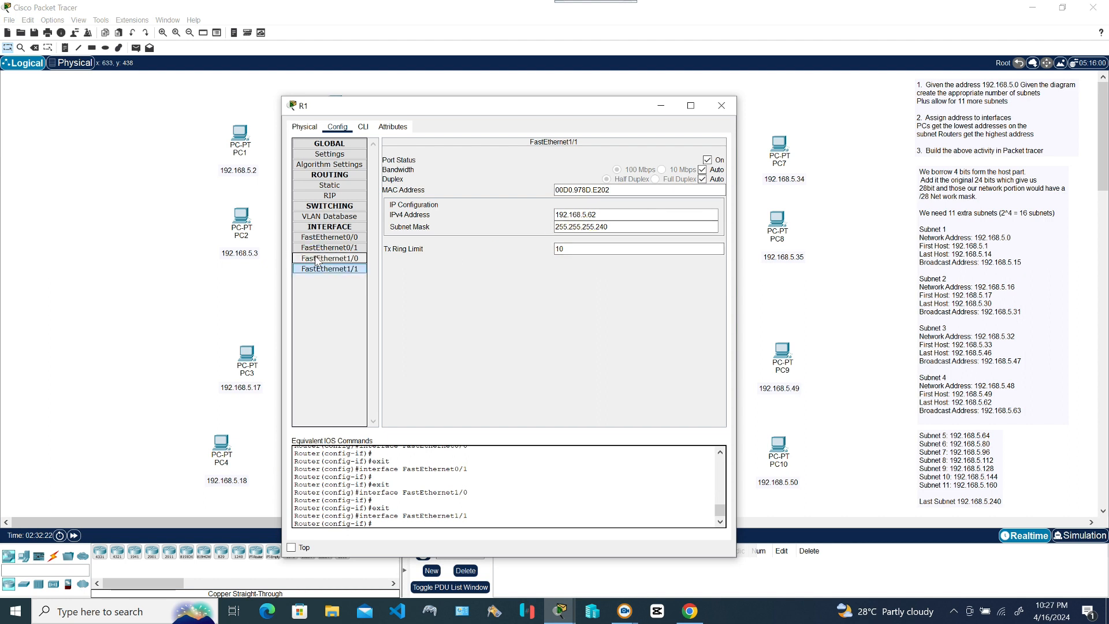
pyautogui.click(707, 160)
pyautogui.click(707, 160)
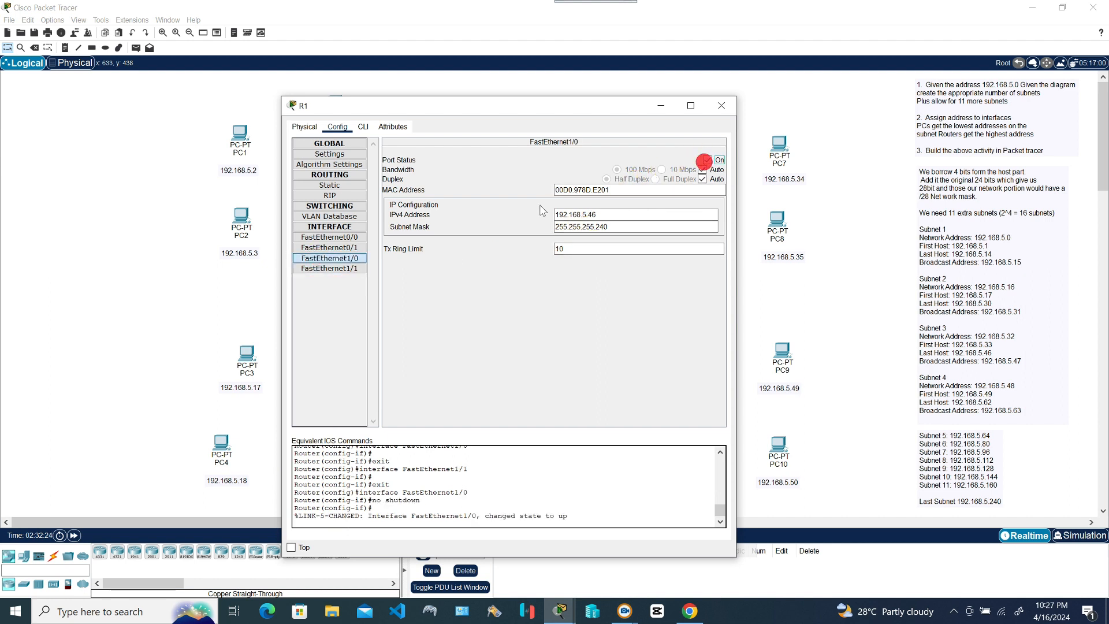
pyautogui.click(323, 247)
pyautogui.click(707, 160)
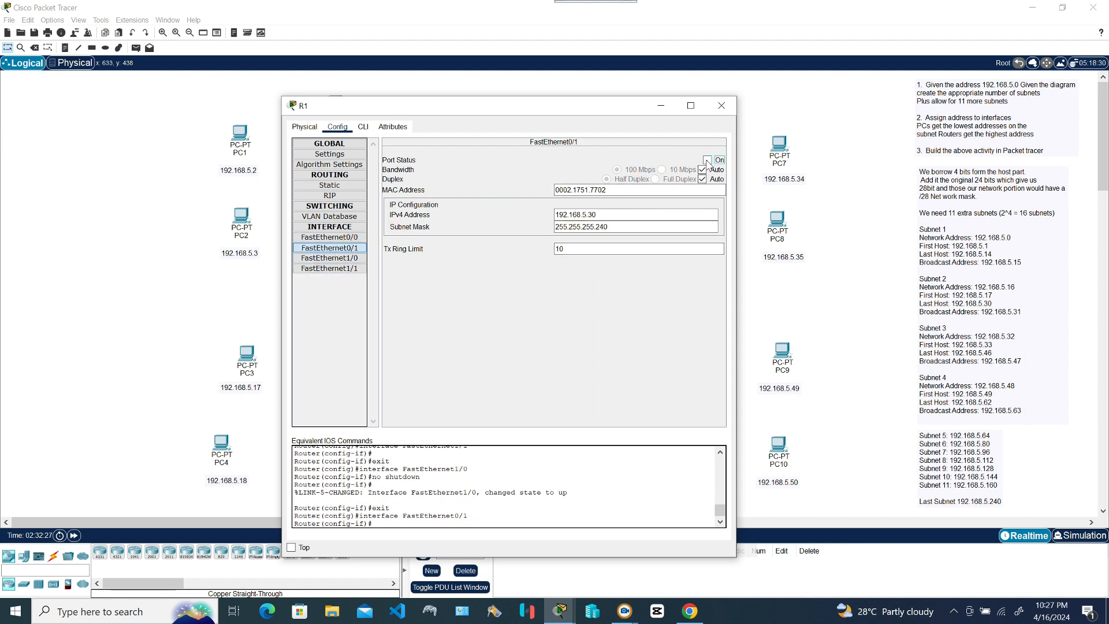
pyautogui.click(333, 237)
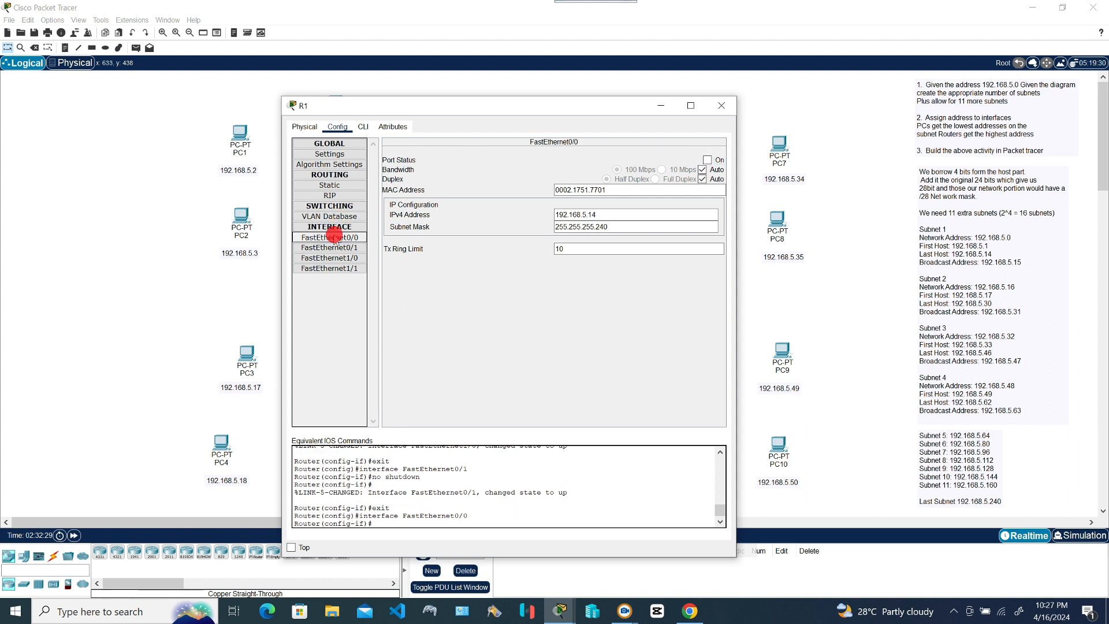
pyautogui.click(707, 160)
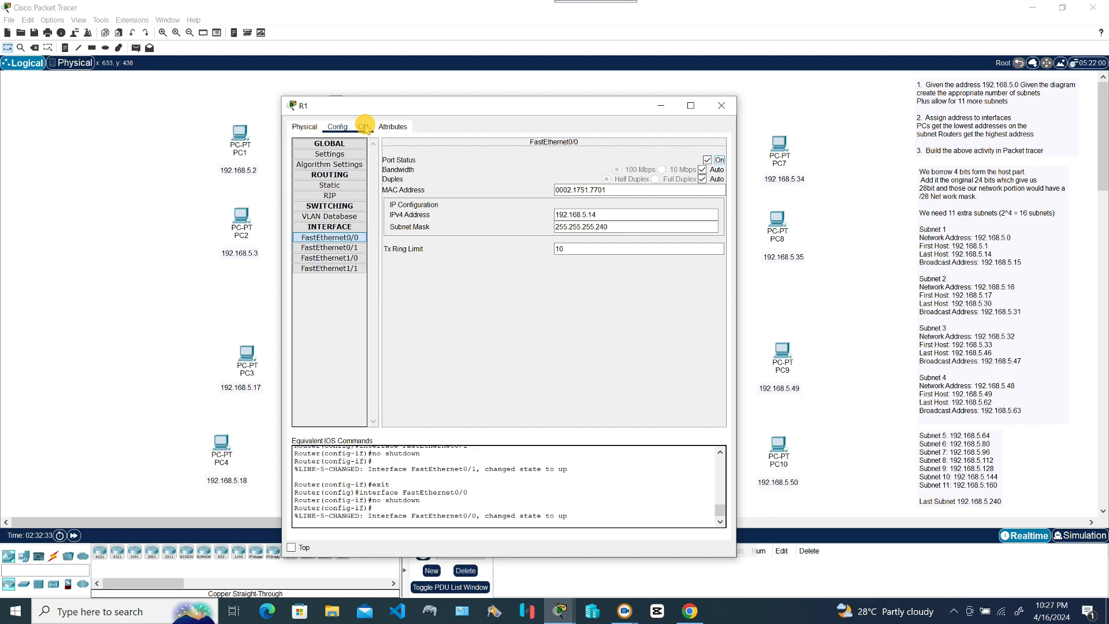
pyautogui.click(304, 127)
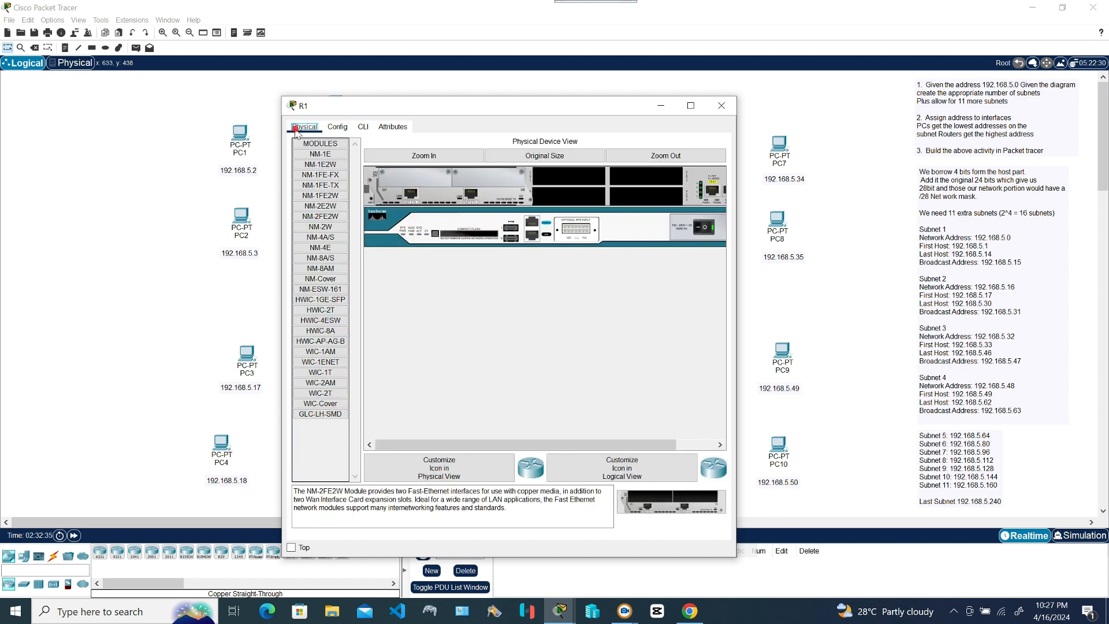
pyautogui.click(719, 112)
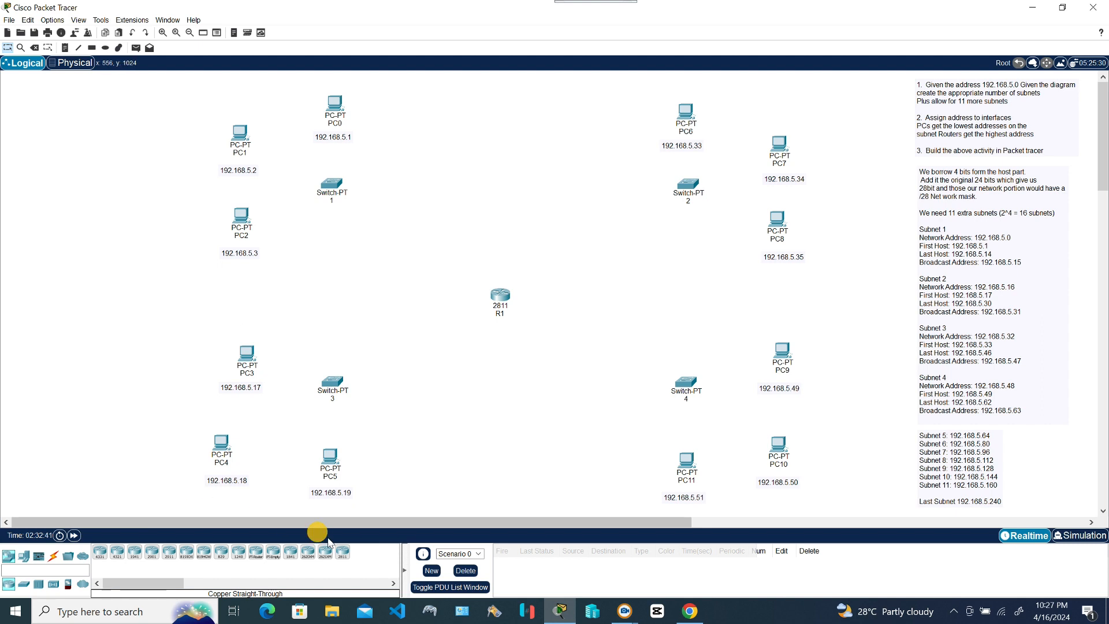
# Step: Connect PC0's FastEthernet0 to Switch 1's FastEthernet0/1 with a copper straight-through cable
pyautogui.click(52, 558)
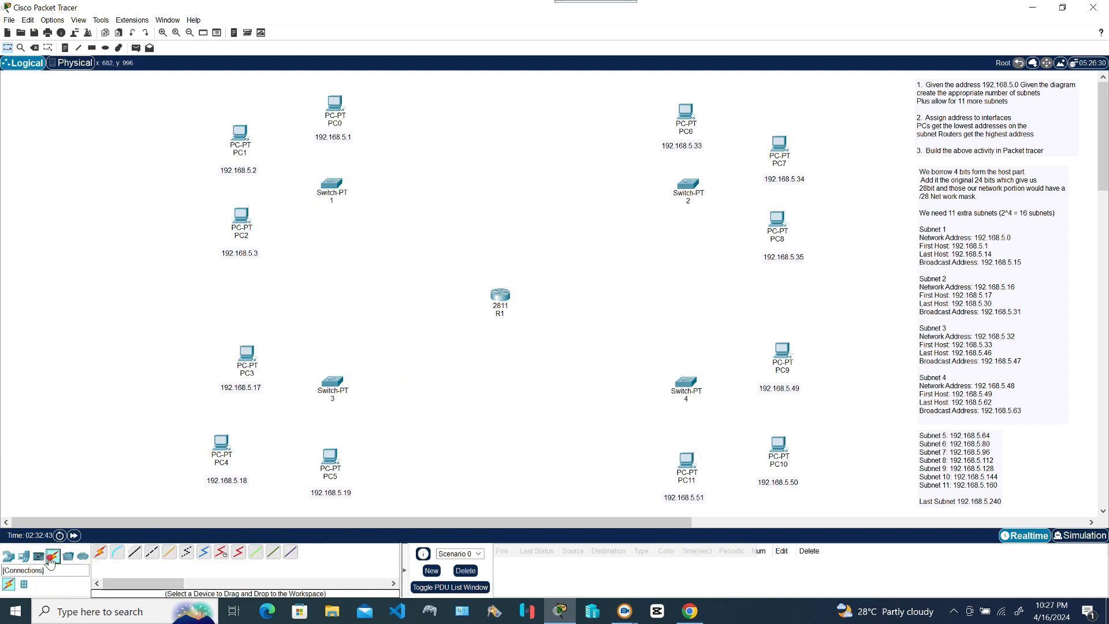
pyautogui.click(136, 552)
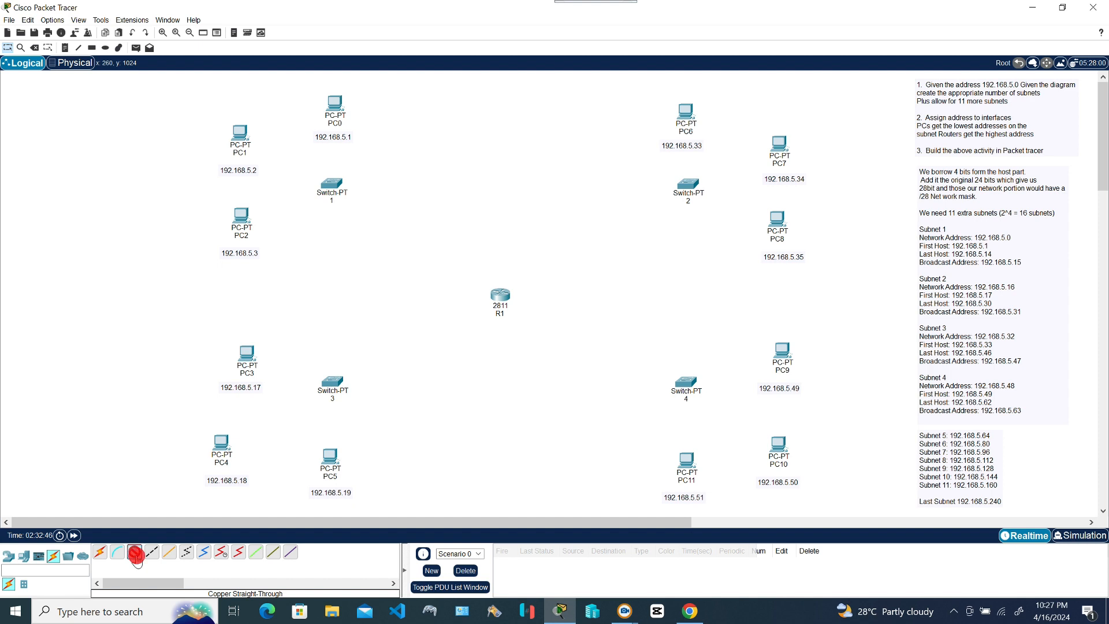
pyautogui.click(336, 104)
pyautogui.click(373, 154)
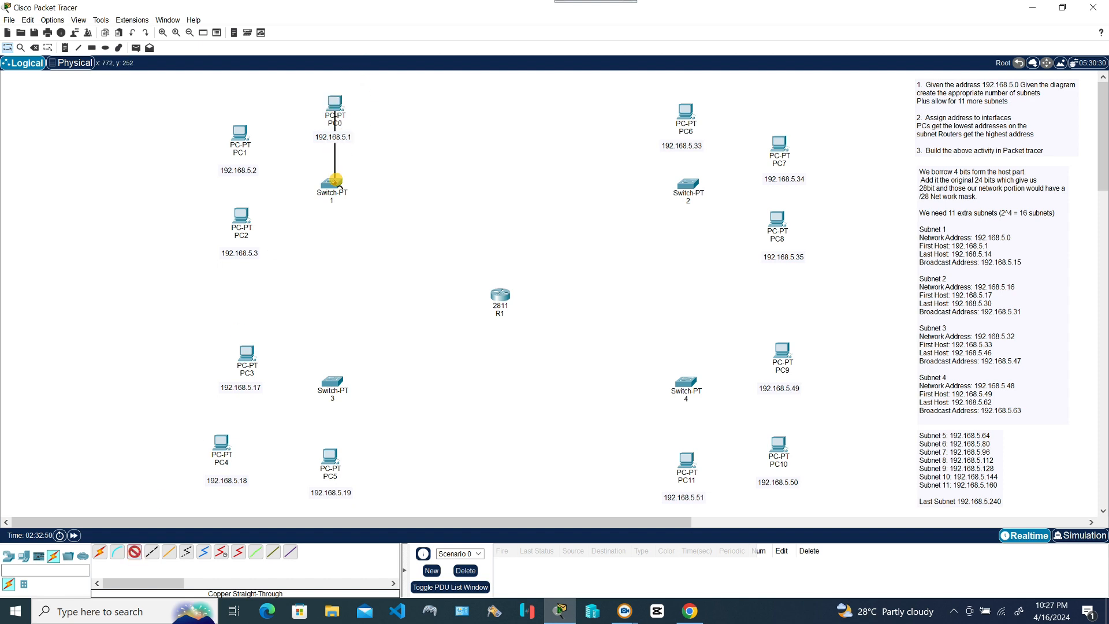
pyautogui.click(336, 180)
pyautogui.click(333, 188)
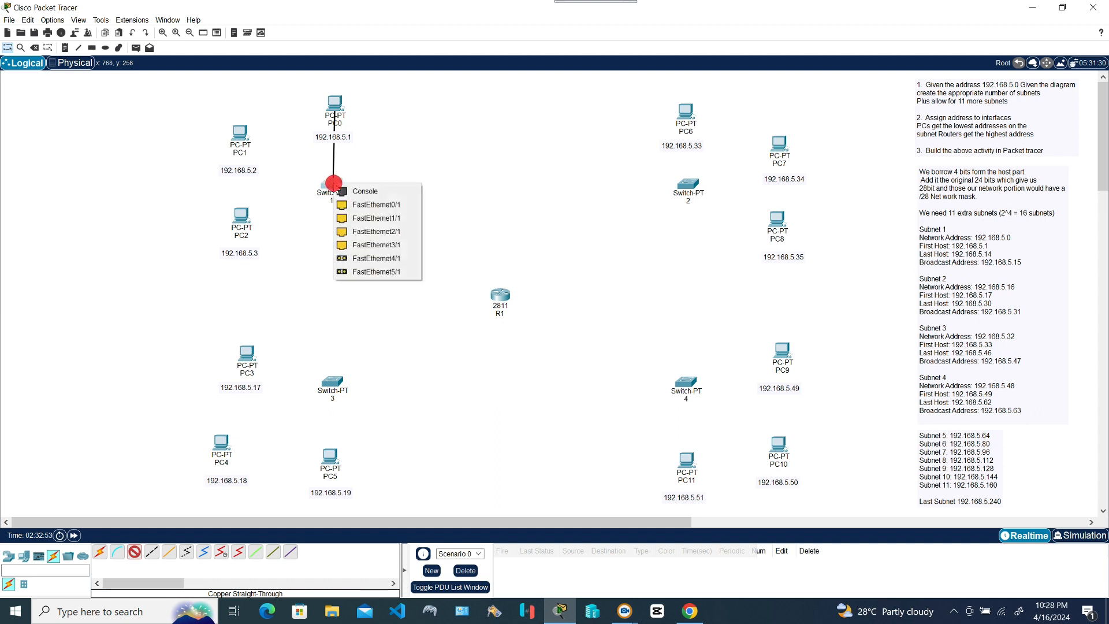
pyautogui.click(359, 207)
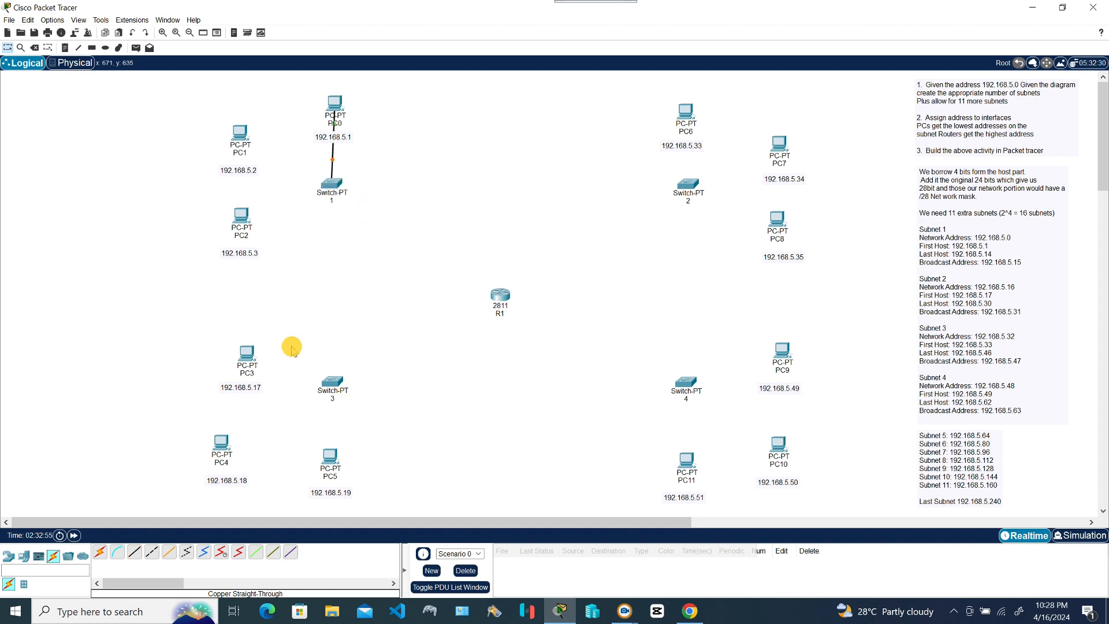
# Step: Connect PC1's FastEthernet0 to Switch 1's FastEthernet1/1 with a copper straight-through cable
pyautogui.click(136, 554)
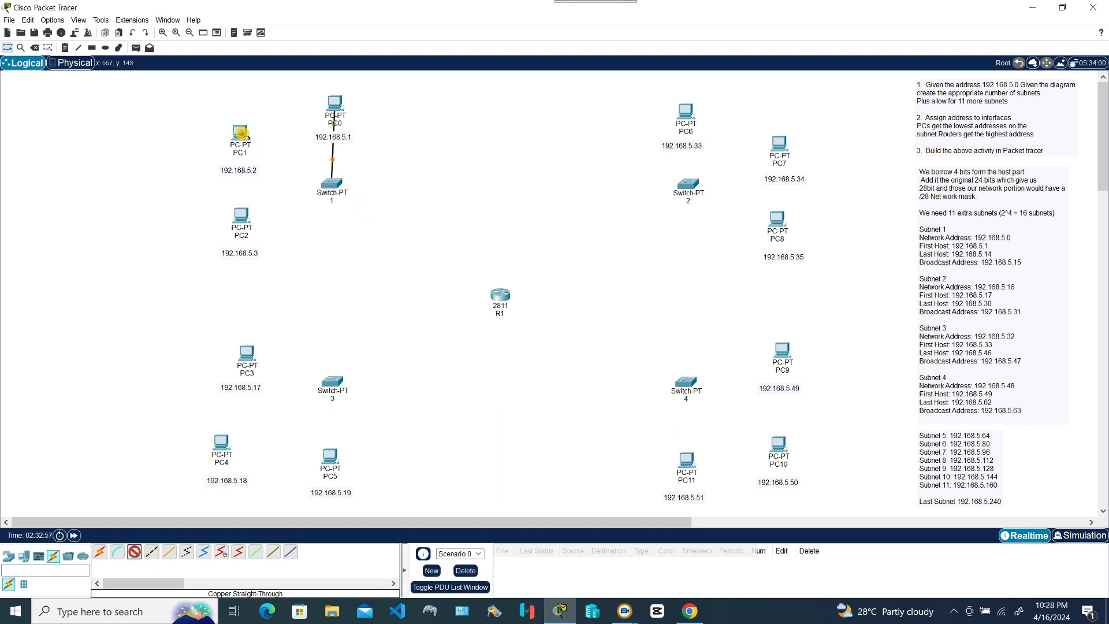
pyautogui.click(240, 134)
pyautogui.click(282, 182)
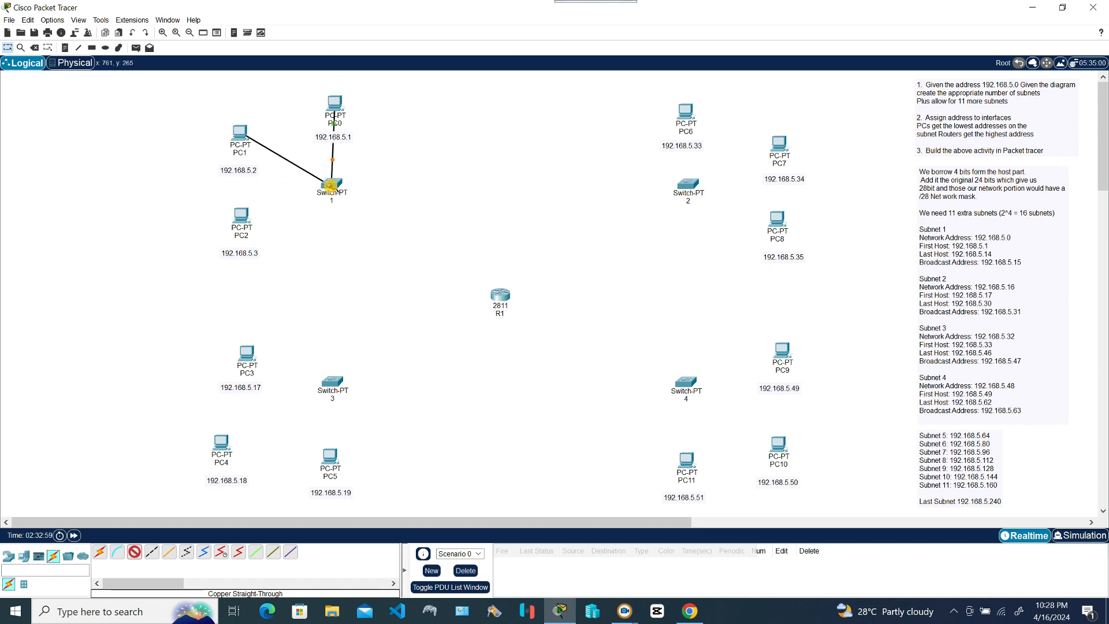
pyautogui.click(331, 183)
pyautogui.click(346, 208)
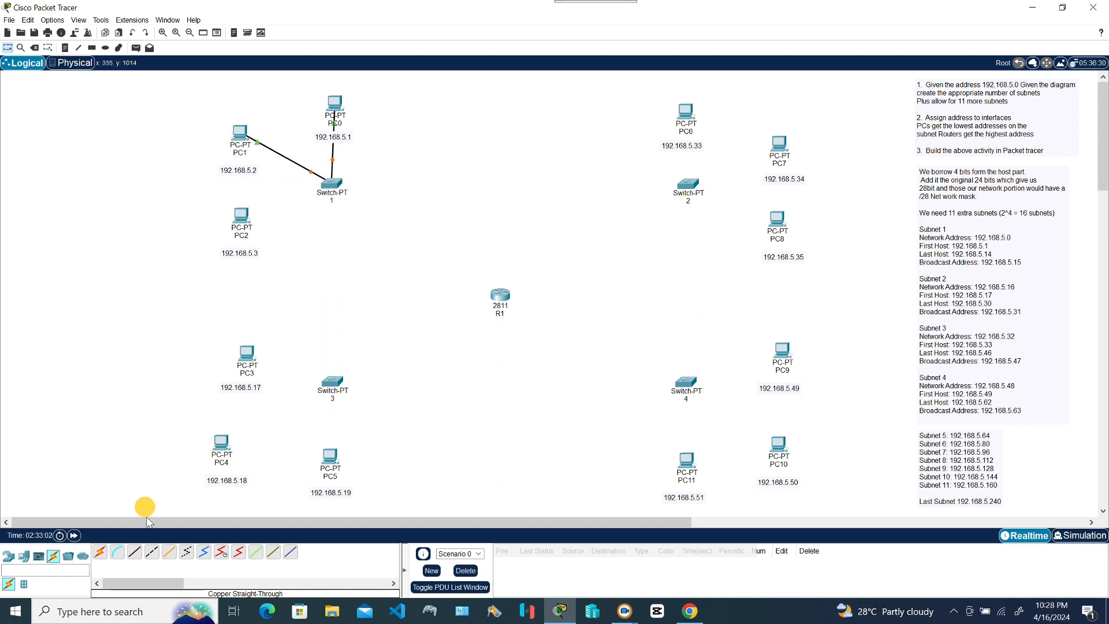
# Step: Connect PC2's FastEthernet0 to Switch 1's FastEthernet2/1 with a copper straight-through cable
pyautogui.click(136, 553)
pyautogui.click(241, 215)
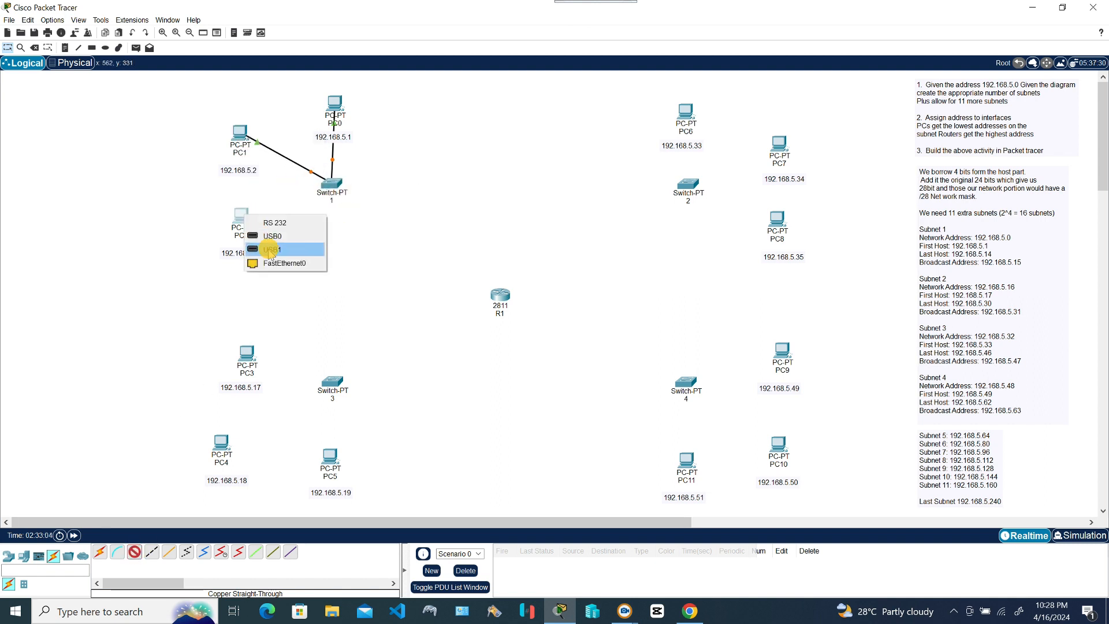
pyautogui.click(282, 261)
pyautogui.click(334, 181)
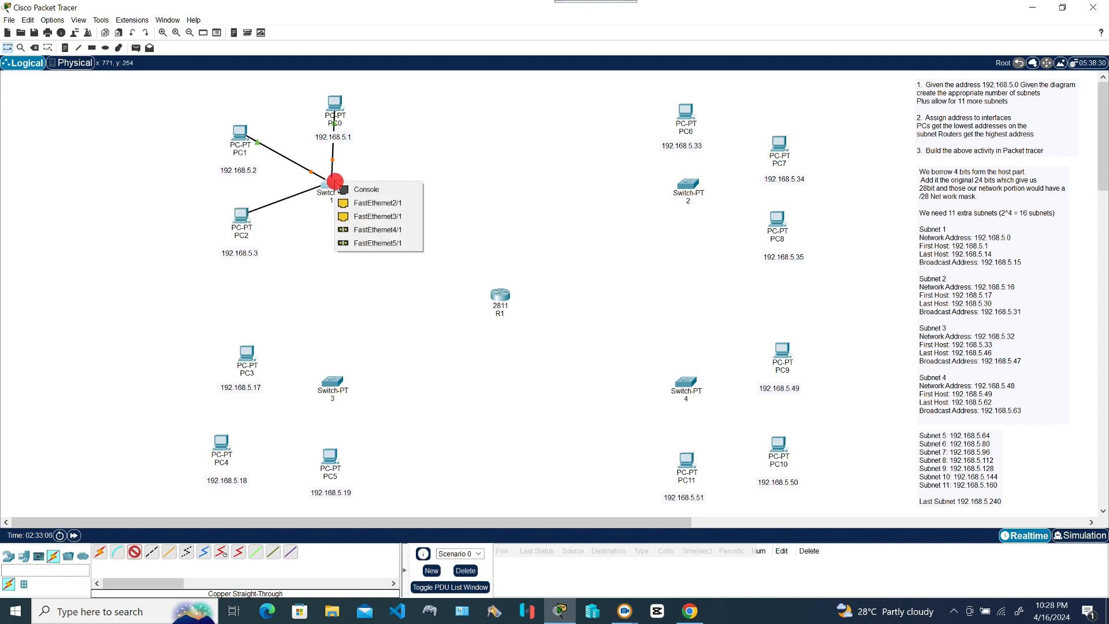
pyautogui.click(357, 205)
# Step: Connect PC3's FastEthernet0 to Switch 3's FastEthernet0/1 with a copper straight-through cable
pyautogui.click(138, 551)
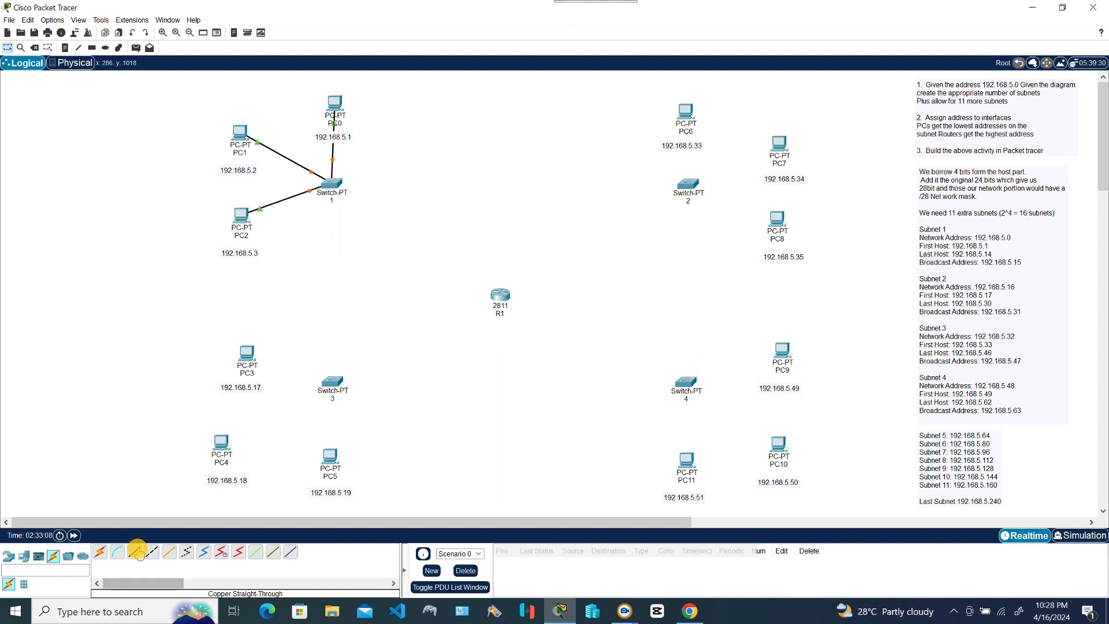
pyautogui.click(248, 358)
pyautogui.click(272, 410)
pyautogui.click(333, 383)
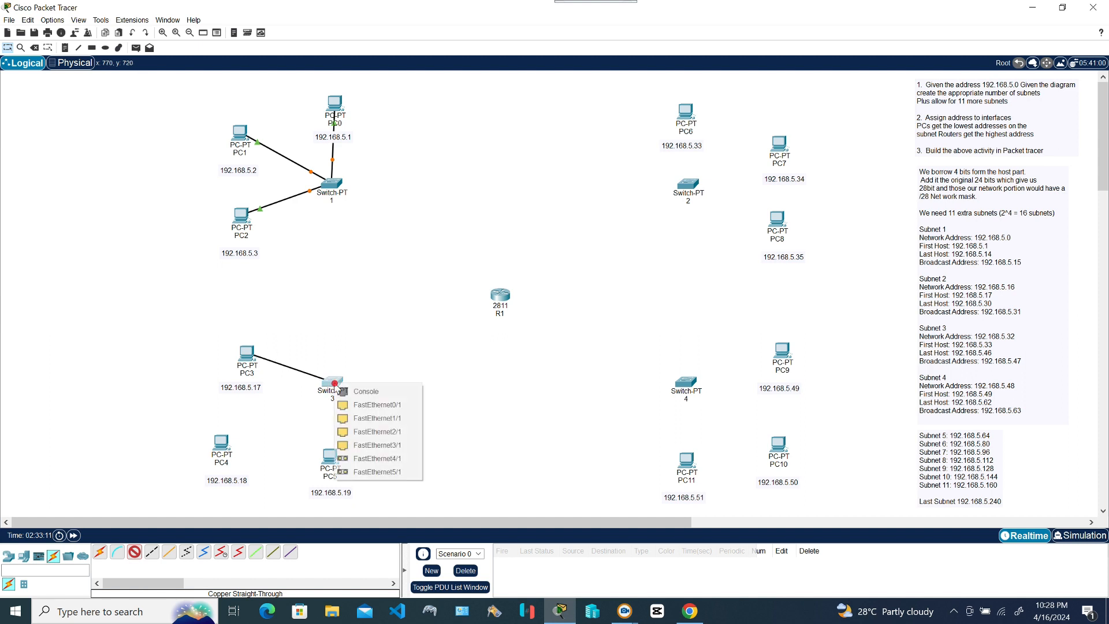
pyautogui.click(361, 401)
# Step: Connect PC4's FastEthernet0 to a free FastEthernet port on Switch 3 with a copper straight-through cable
pyautogui.click(135, 552)
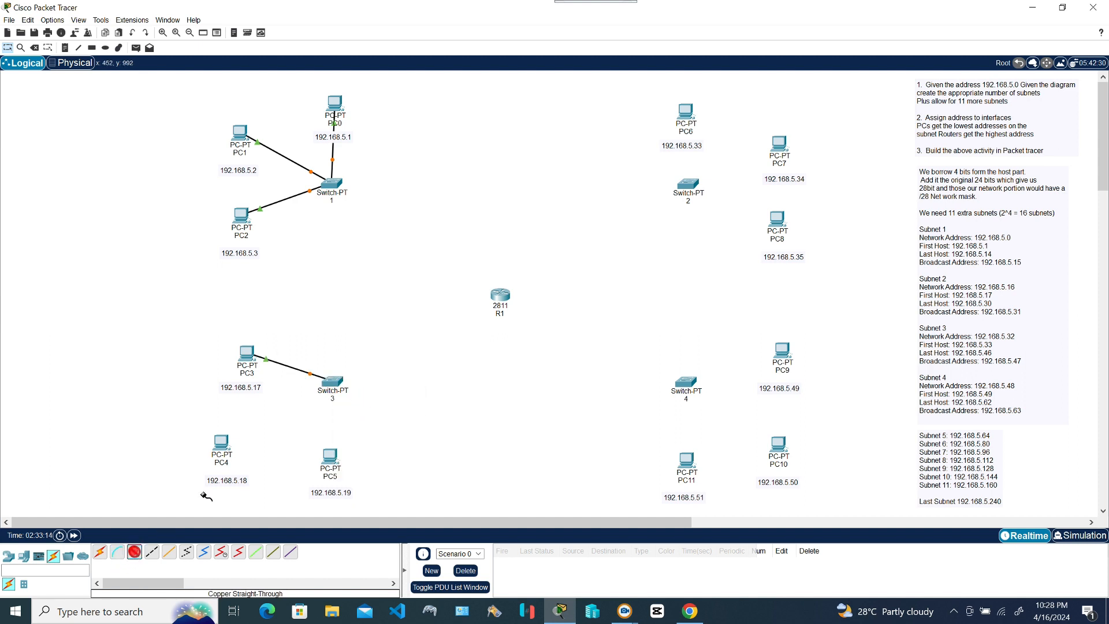
pyautogui.click(223, 444)
pyautogui.click(263, 491)
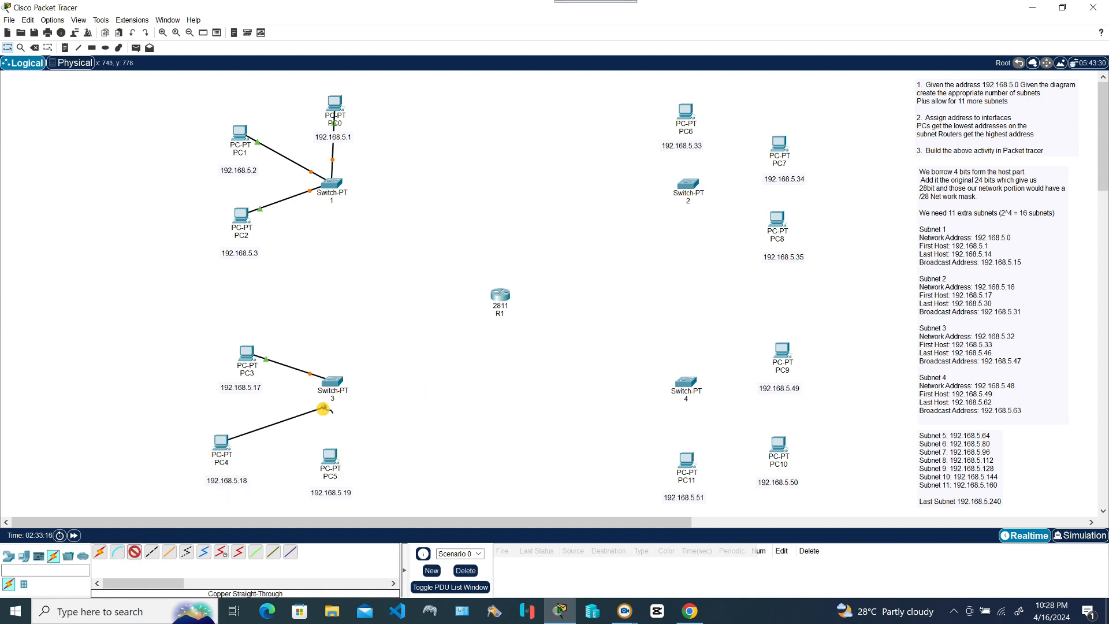
pyautogui.click(338, 378)
pyautogui.click(378, 414)
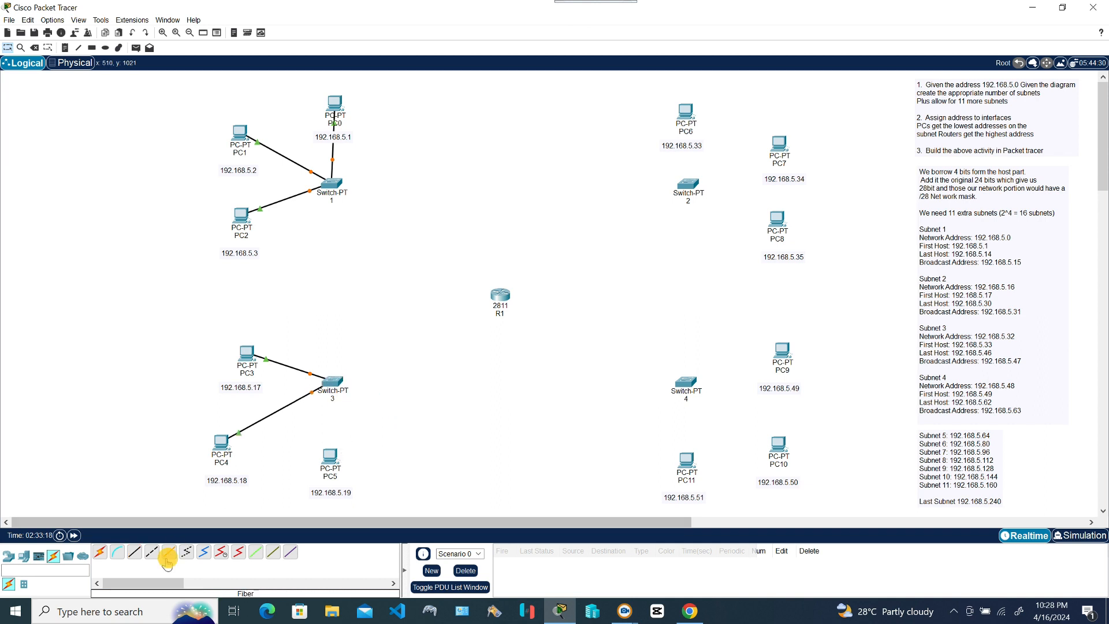
# Step: Connect PC5's FastEthernet0 to a free FastEthernet port on Switch 3 with a copper straight-through cable
pyautogui.click(330, 456)
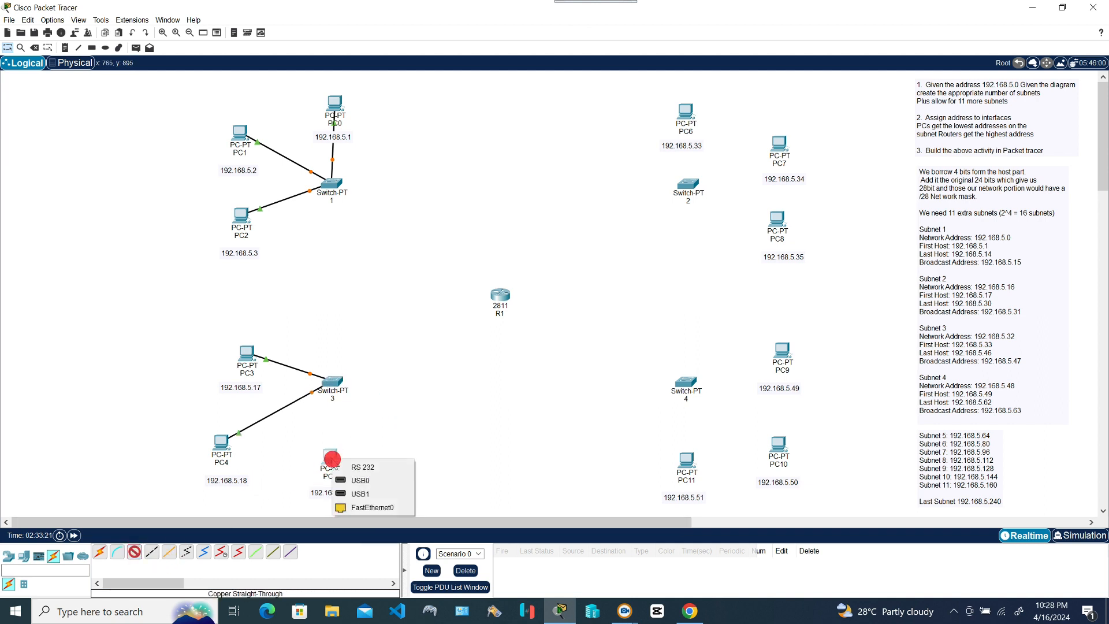
pyautogui.click(363, 507)
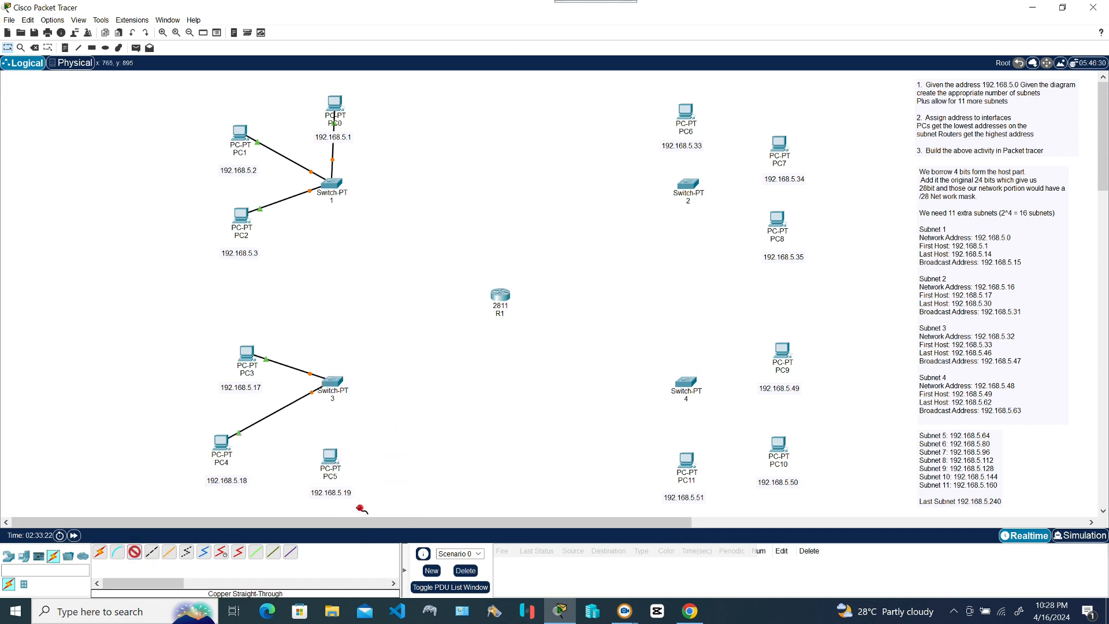
pyautogui.click(334, 381)
pyautogui.click(370, 423)
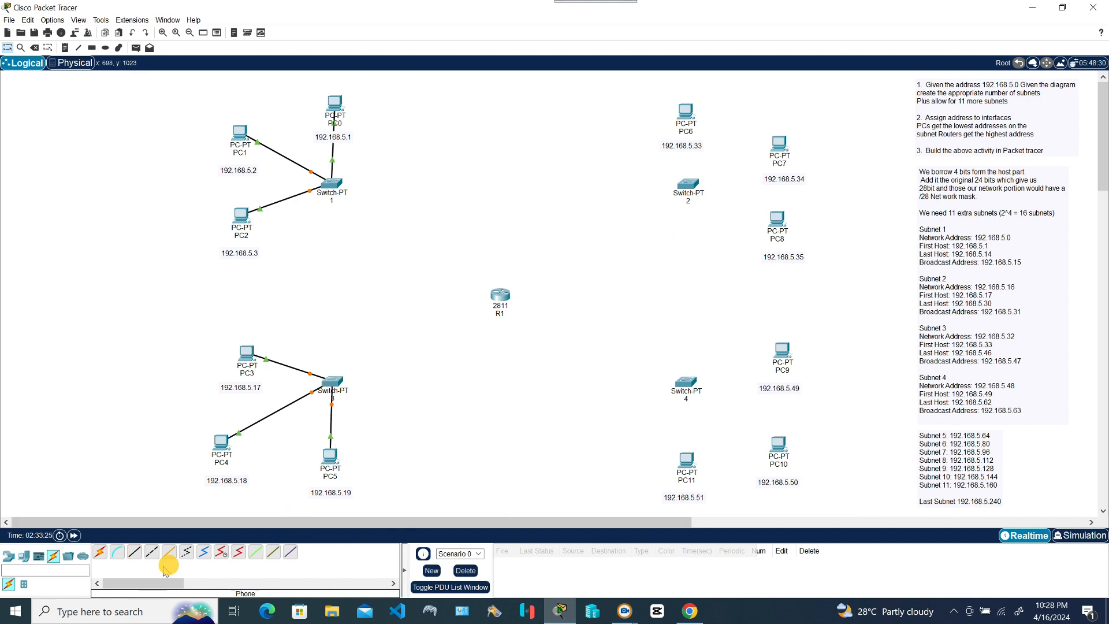
# Step: Connect PC6's FastEthernet0 to Switch 2's FastEthernet0/1 with a copper straight-through cable
pyautogui.click(135, 552)
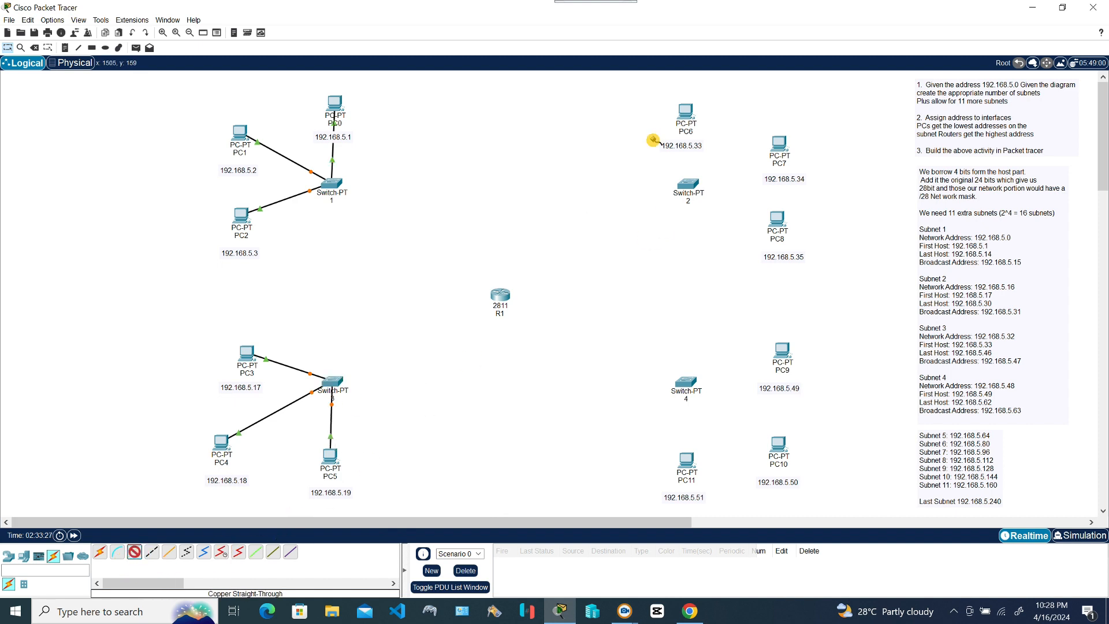
pyautogui.click(685, 111)
pyautogui.click(707, 164)
pyautogui.click(690, 185)
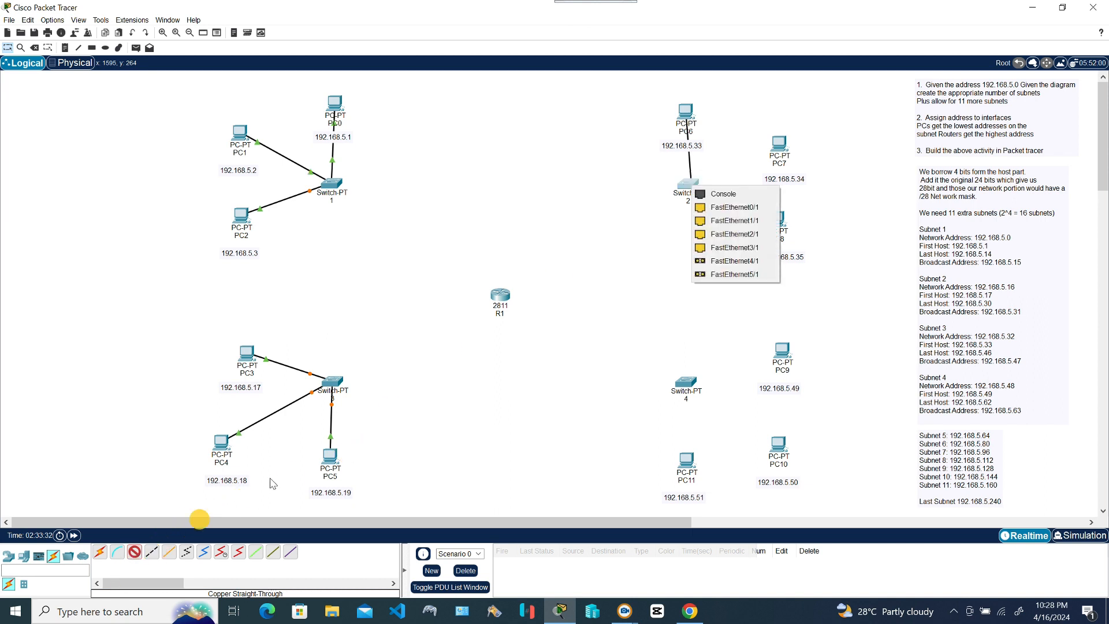
pyautogui.click(715, 208)
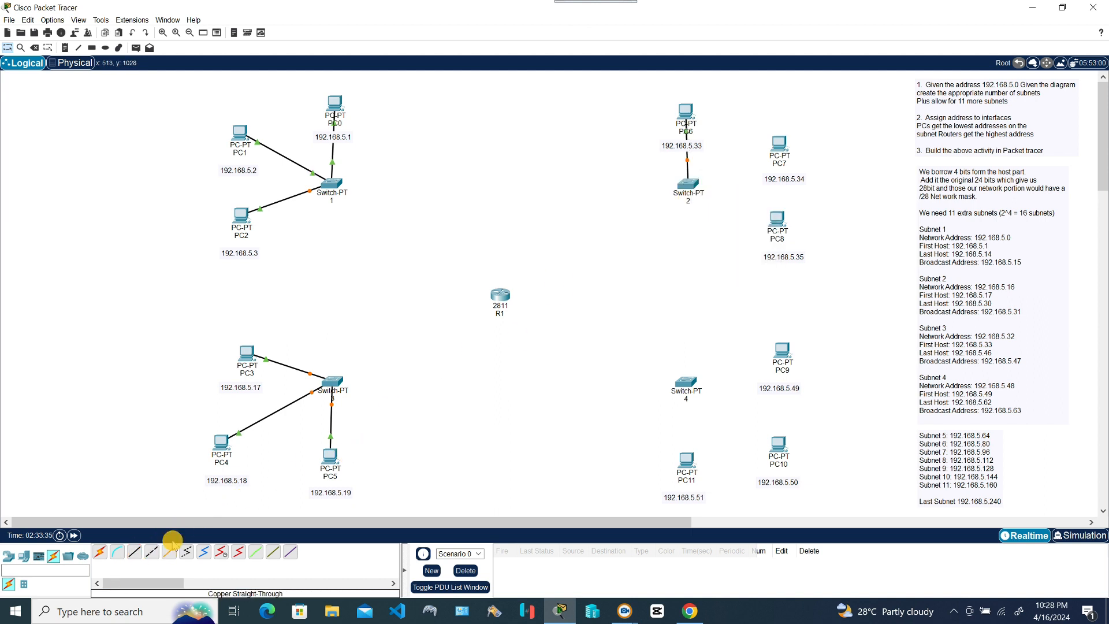
# Step: Connect PC7's FastEthernet0 to Switch 2's FastEthernet1/1 with a copper straight-through cable
pyautogui.click(777, 147)
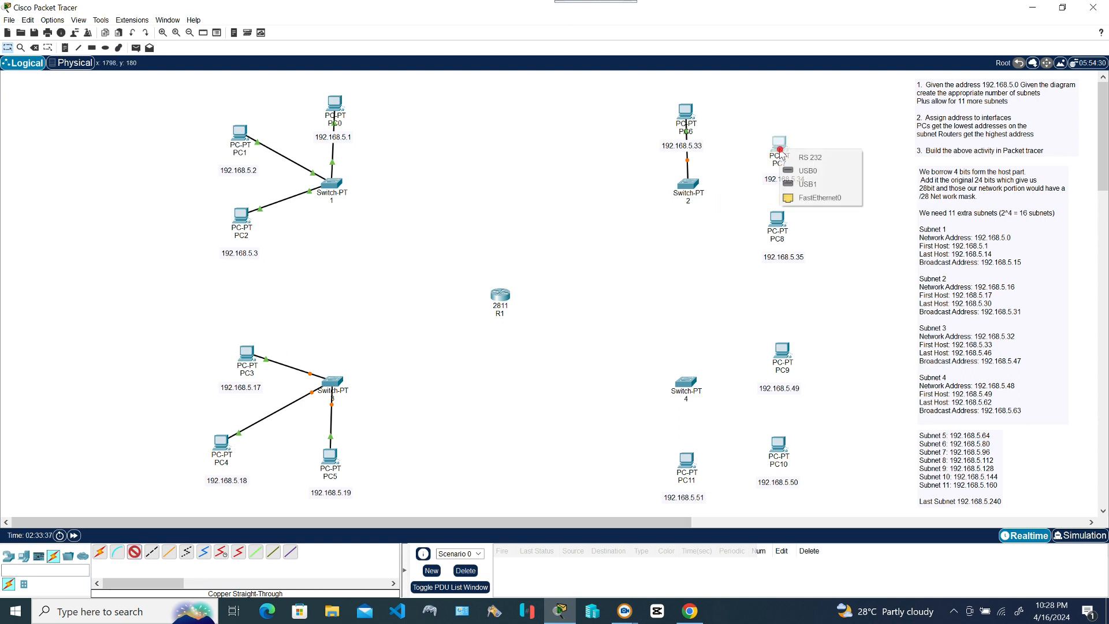
pyautogui.click(791, 196)
pyautogui.click(693, 182)
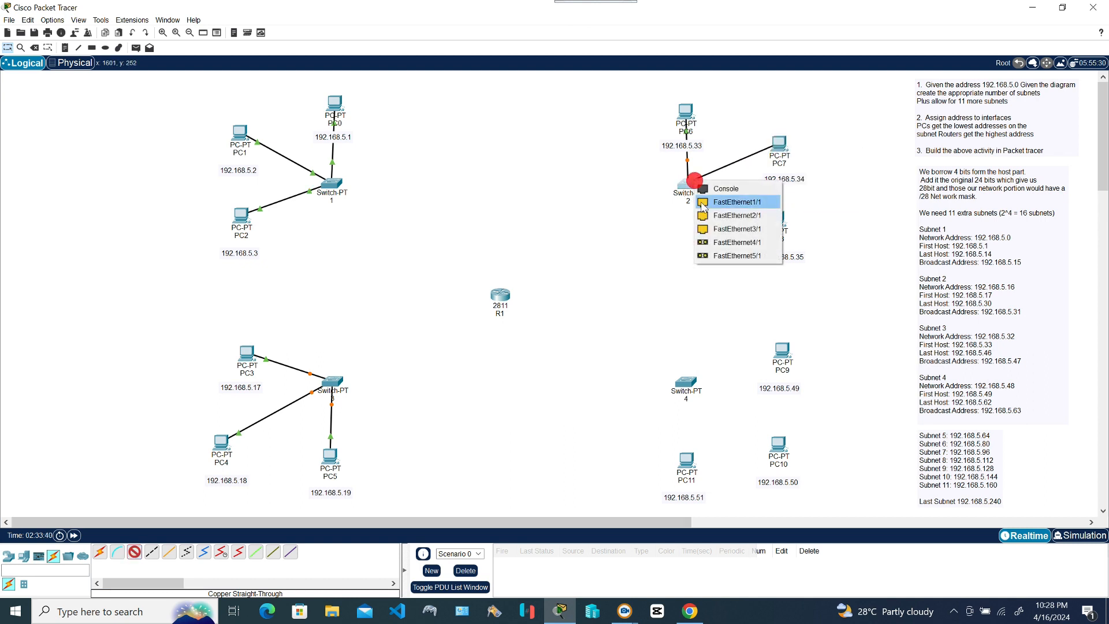
pyautogui.click(709, 208)
# Step: Connect PC8's FastEthernet0 to Switch 2's FastEthernet2/1 with a copper straight-through cable
pyautogui.click(134, 551)
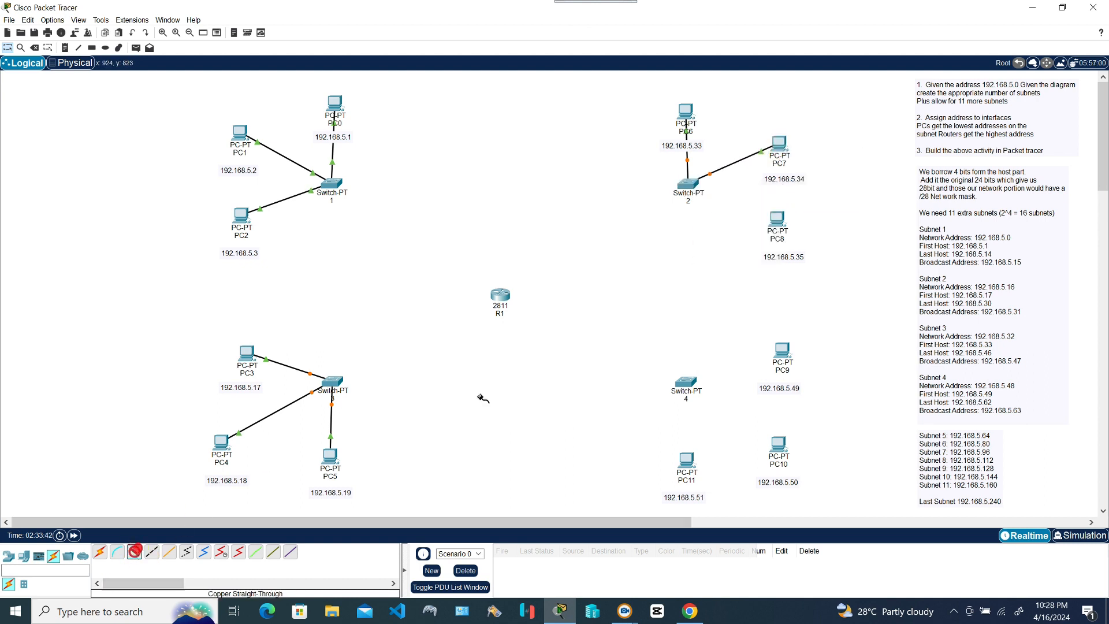
pyautogui.click(778, 220)
pyautogui.click(803, 268)
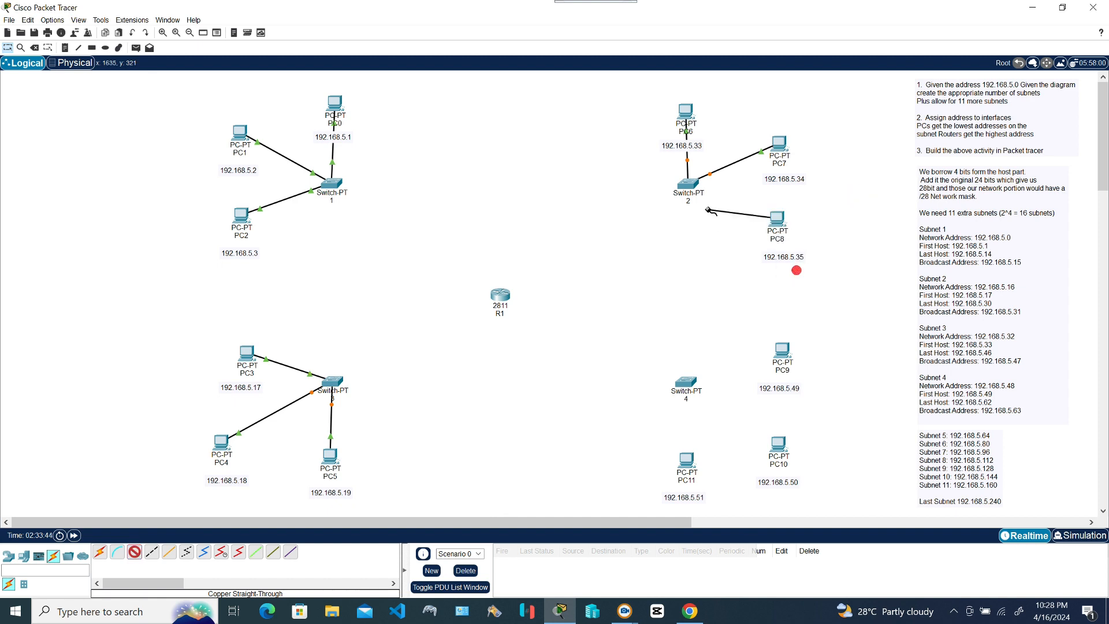
pyautogui.click(689, 182)
pyautogui.click(708, 217)
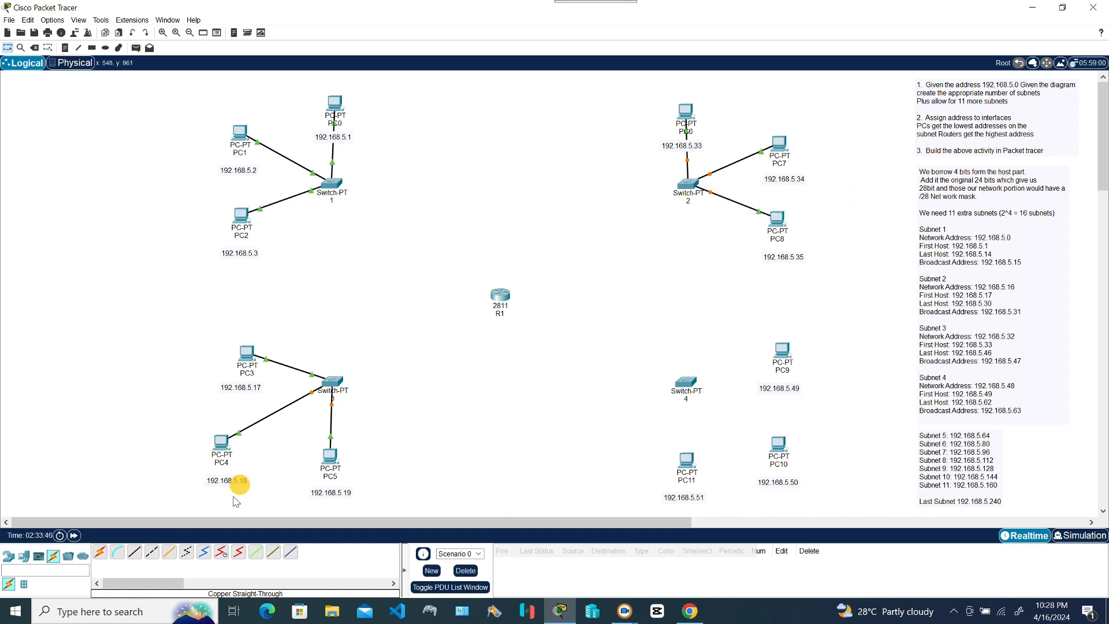
# Step: Connect PC9's FastEthernet0 to Switch 4's FastEthernet0/1 with a copper straight-through cable
pyautogui.click(138, 552)
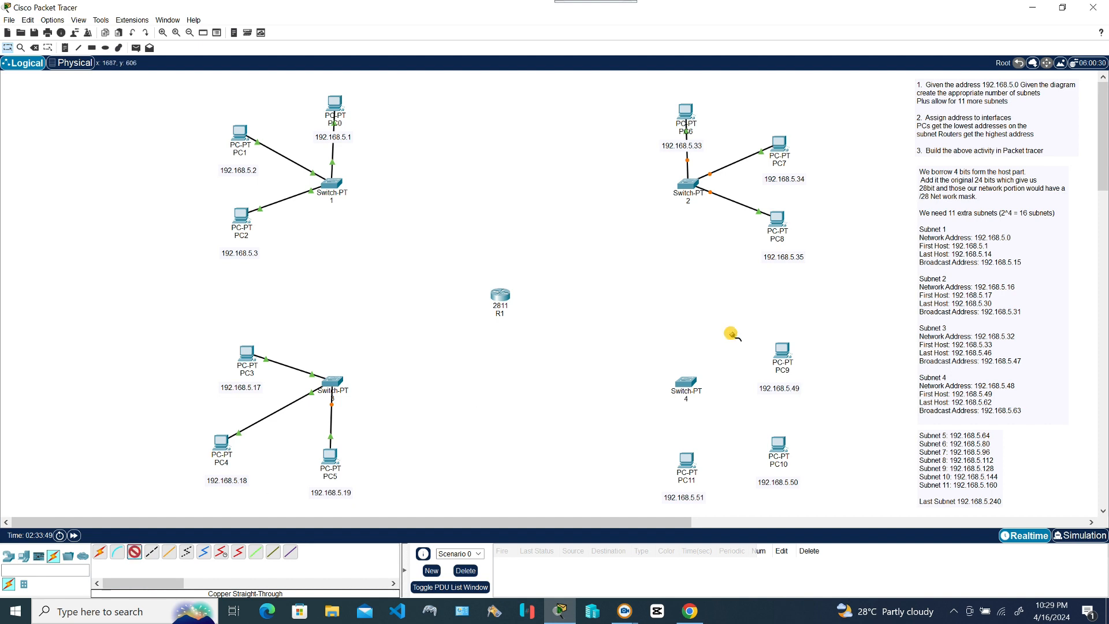
pyautogui.click(786, 349)
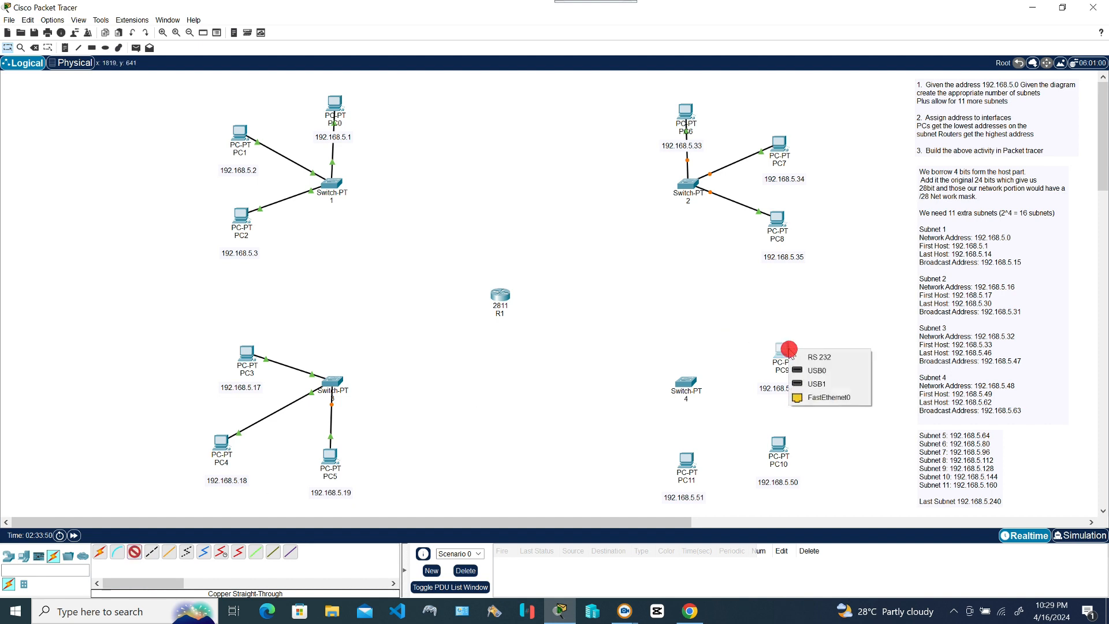
pyautogui.click(829, 397)
pyautogui.click(687, 382)
pyautogui.click(712, 405)
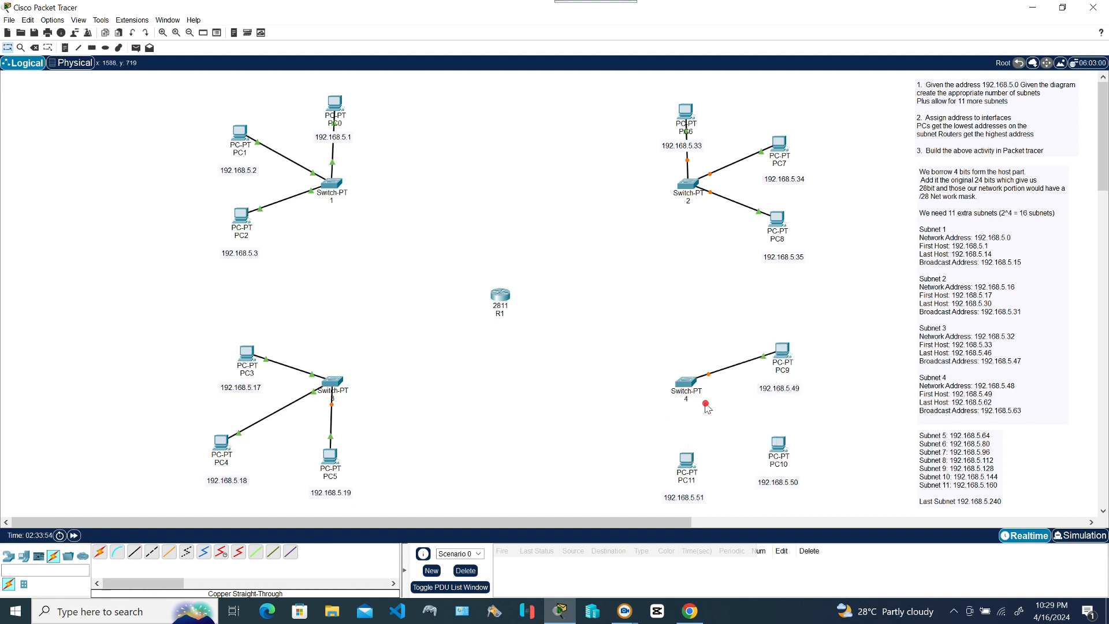
# Step: Connect PC10's FastEthernet0 to Switch 4's FastEthernet1/1 with a copper straight-through cable
pyautogui.click(134, 554)
pyautogui.click(778, 444)
pyautogui.click(820, 492)
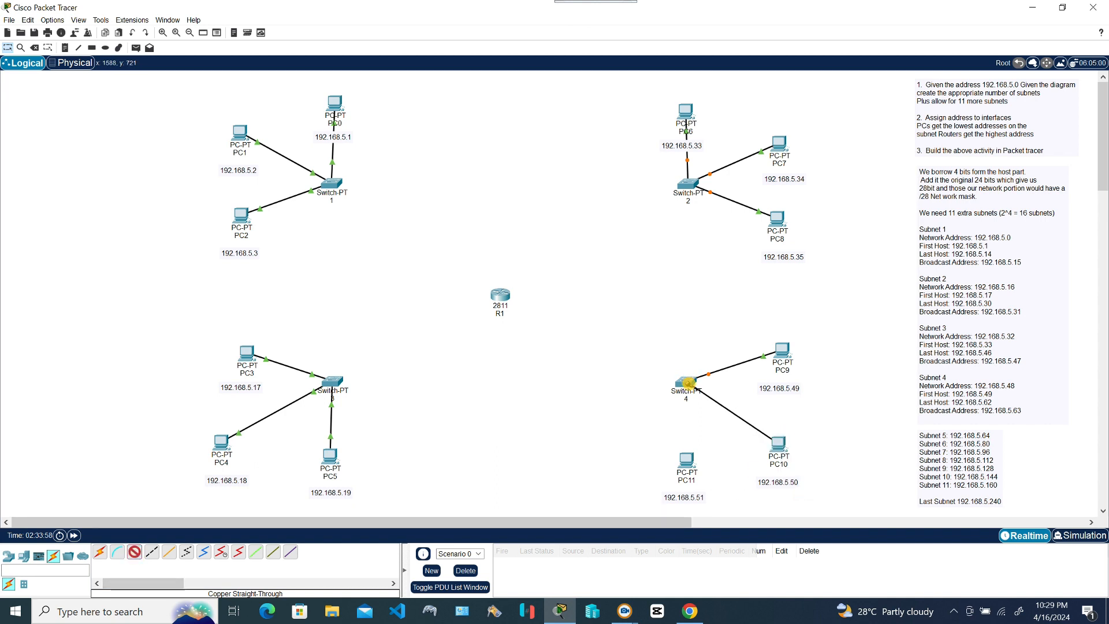
pyautogui.click(686, 383)
pyautogui.click(716, 406)
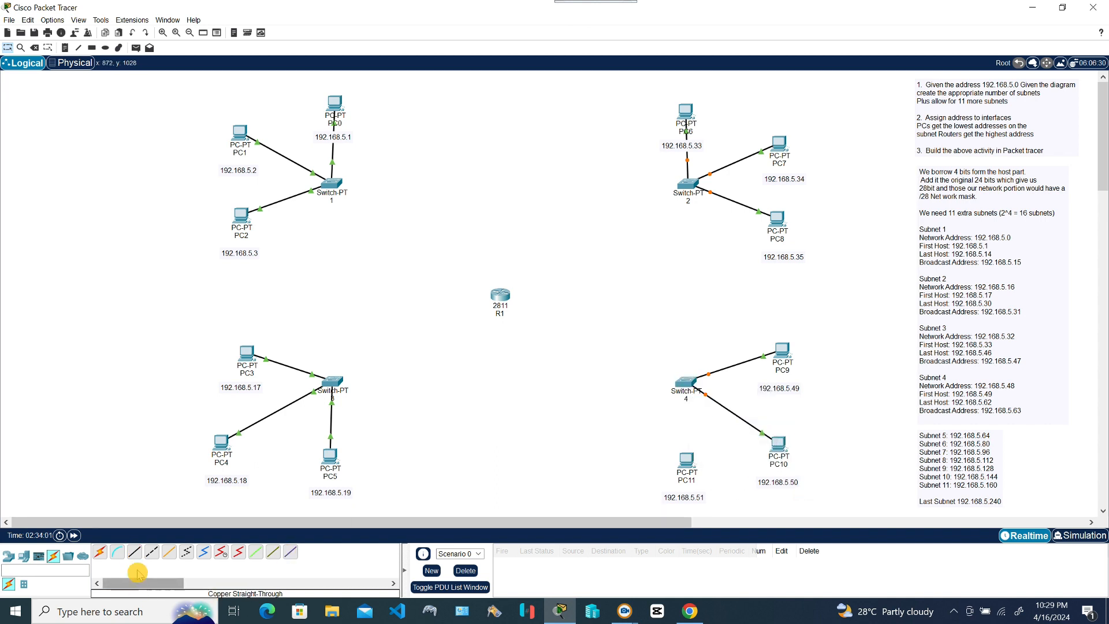
# Step: Connect PC11's FastEthernet0 to Switch 4's FastEthernet2/1 with a copper straight-through cable
pyautogui.click(688, 462)
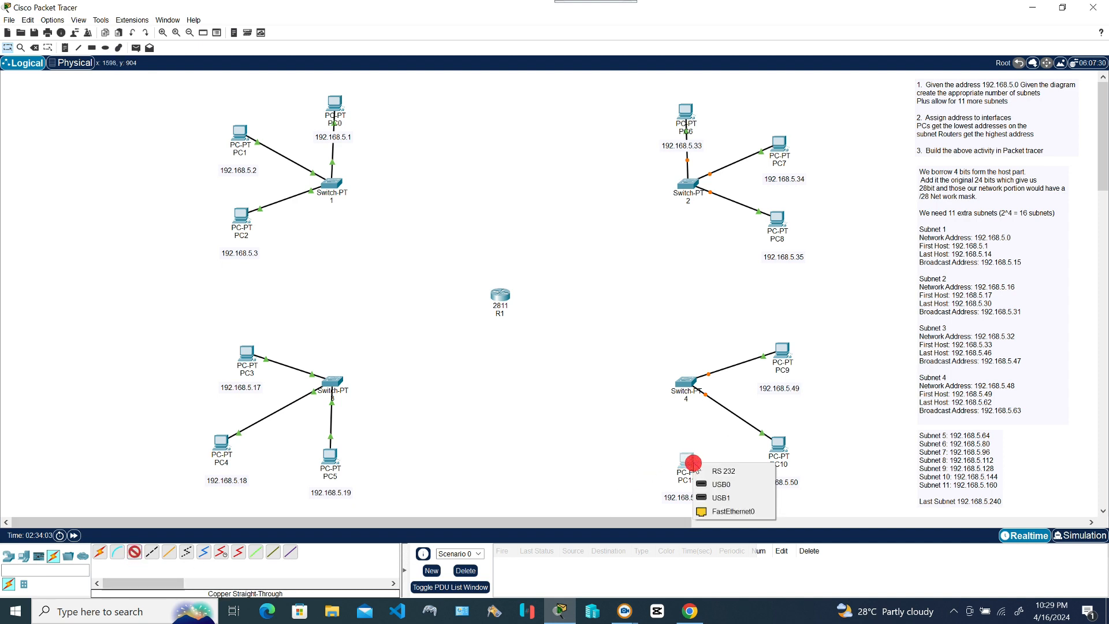
pyautogui.click(714, 508)
pyautogui.click(687, 384)
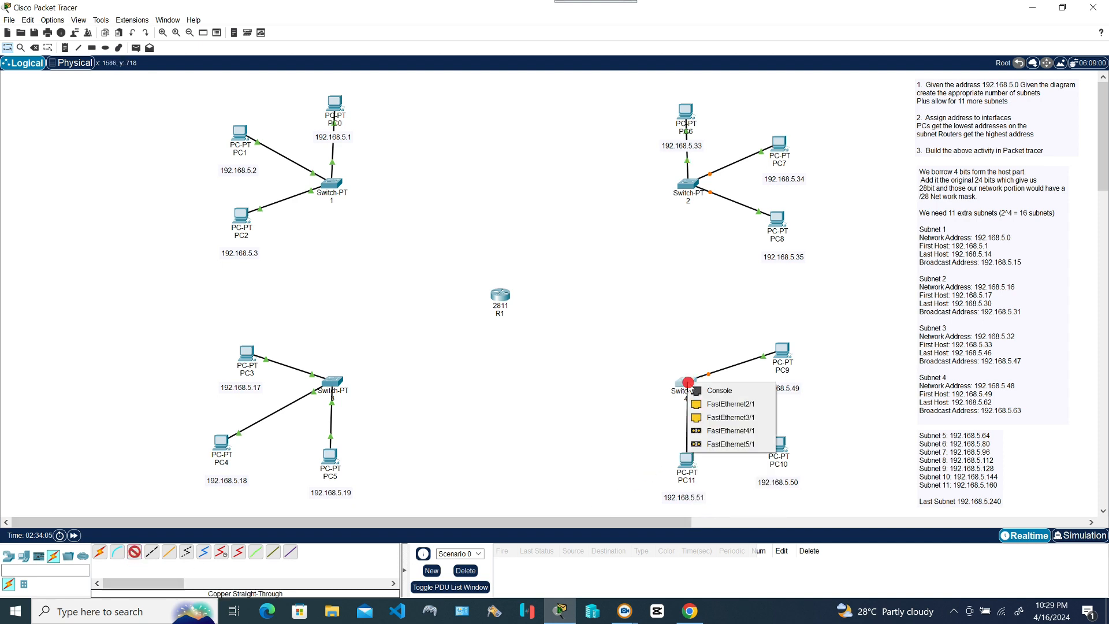
pyautogui.click(698, 409)
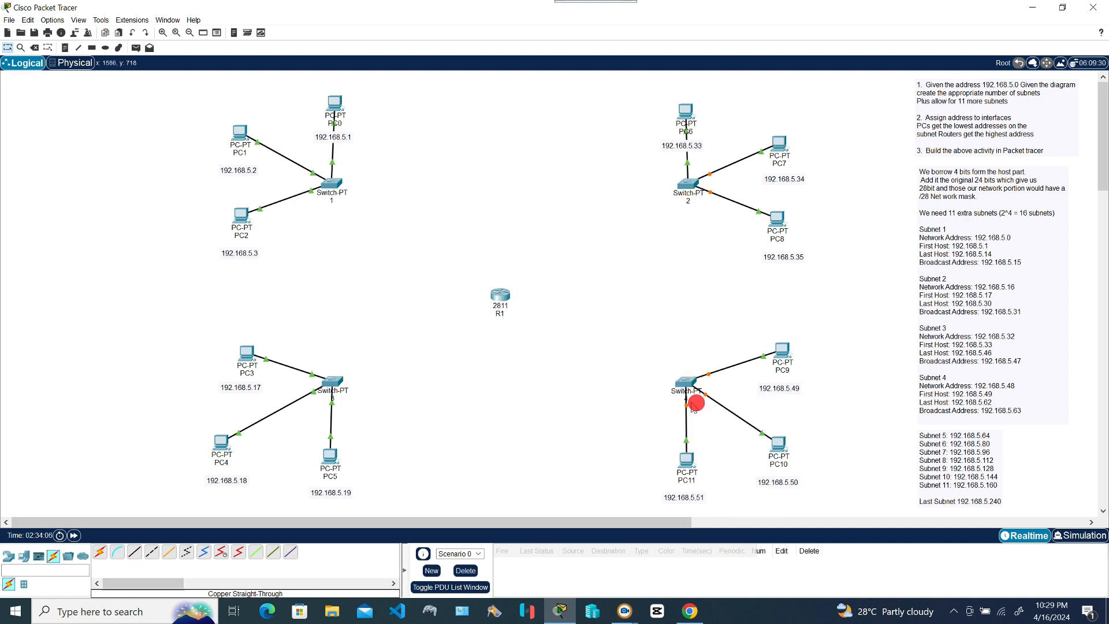
# Step: Connect Switch 1's FastEthernet3/1 to R1's FastEthernet0/0 with a copper straight-through cable
pyautogui.click(135, 551)
pyautogui.click(327, 185)
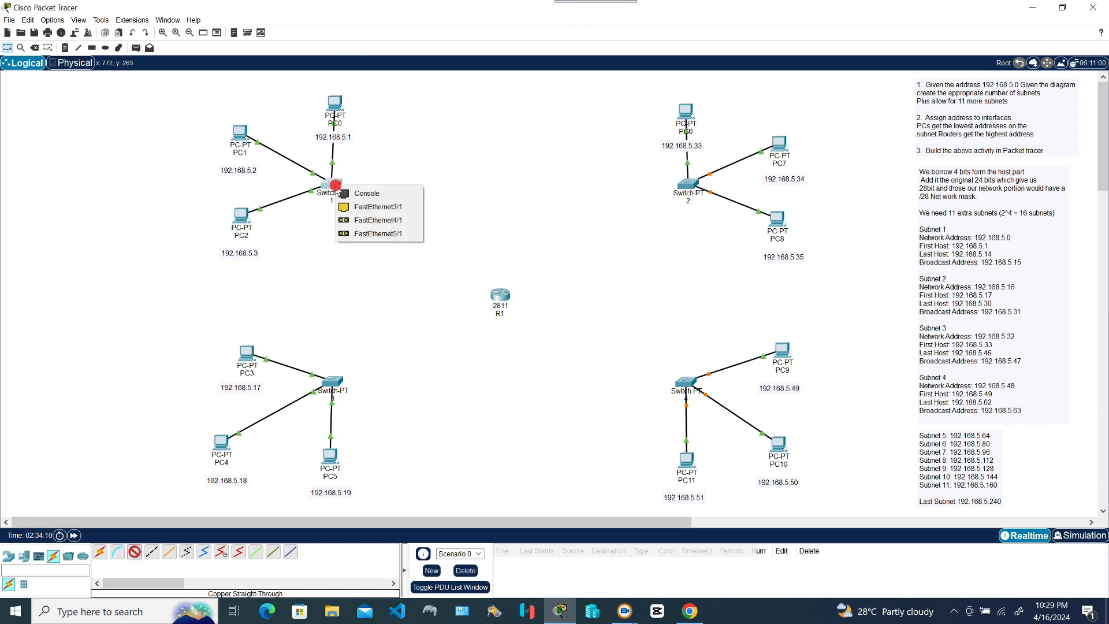
pyautogui.click(369, 202)
pyautogui.click(501, 295)
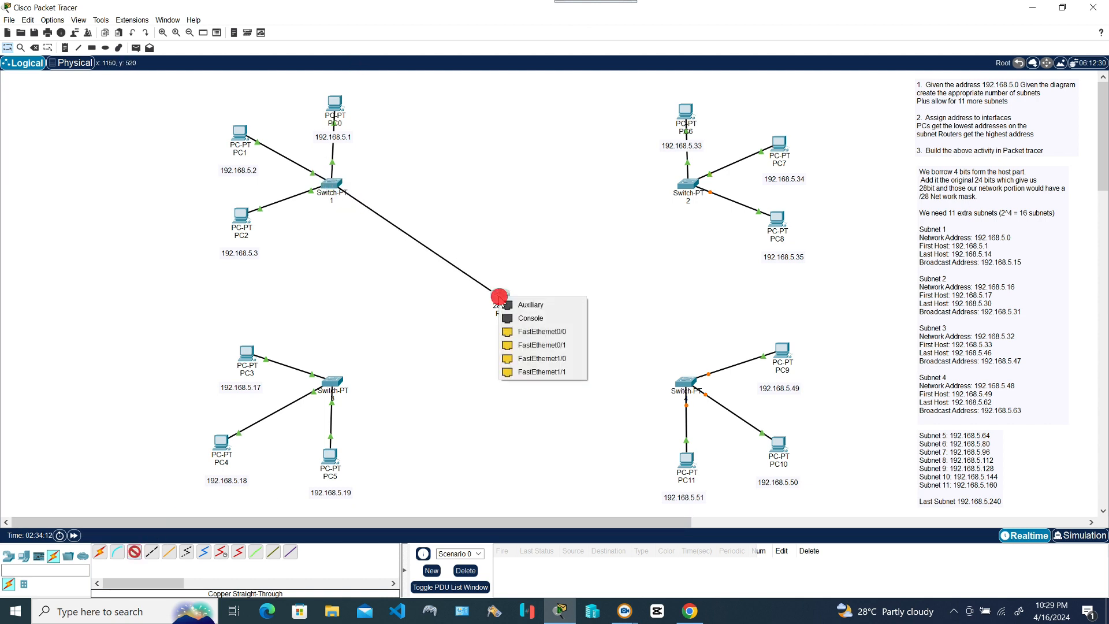
pyautogui.click(532, 334)
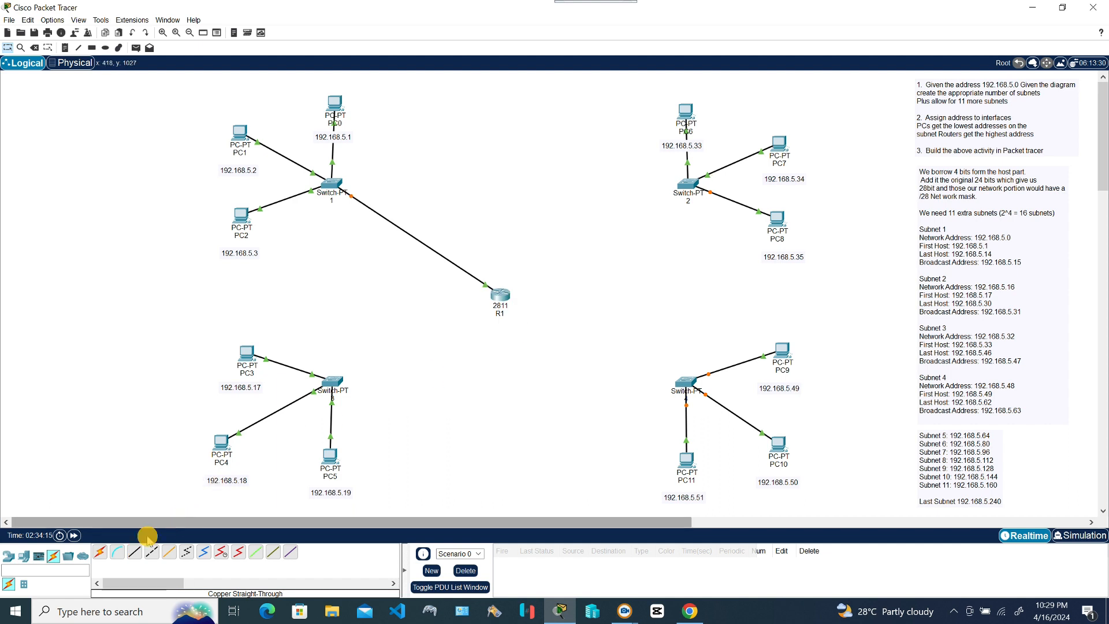
# Step: Cable Switch 3's FastEthernet3/1 to R1's FastEthernet0/1 and Switch 2's FastEthernet3/1 to R1's FastEthernet1/0 with copper straight-through cables
pyautogui.click(334, 384)
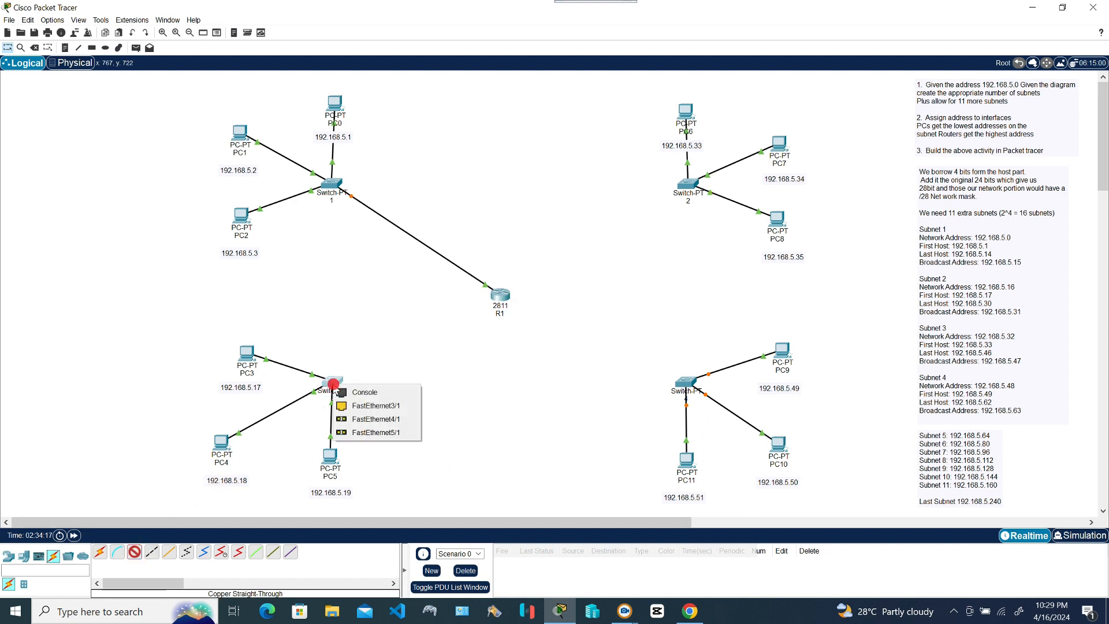
pyautogui.click(354, 406)
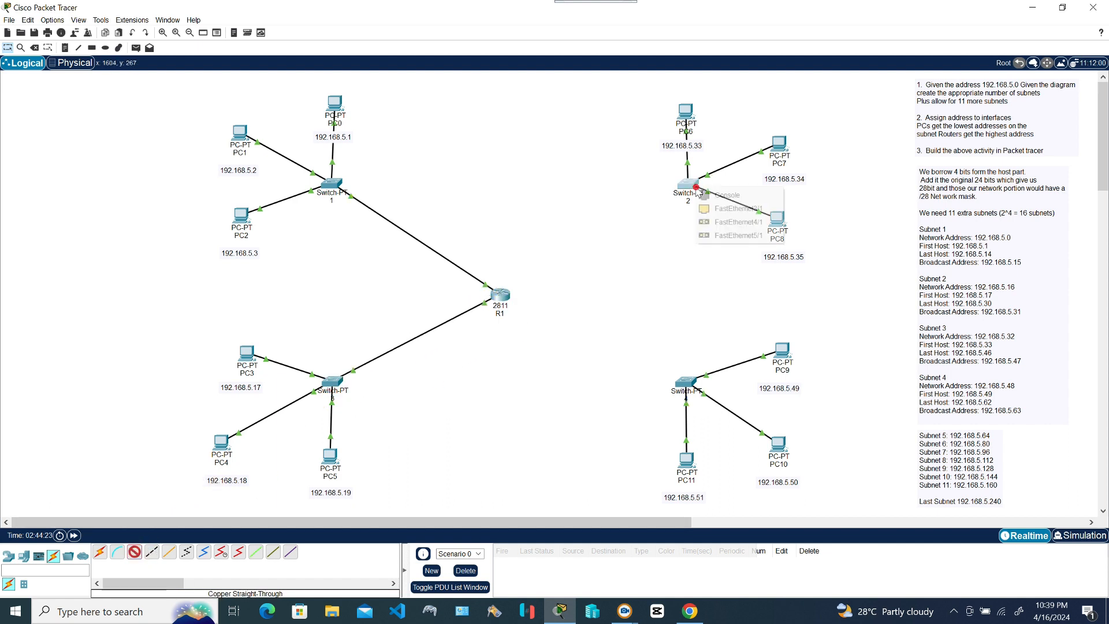
pyautogui.click(687, 184)
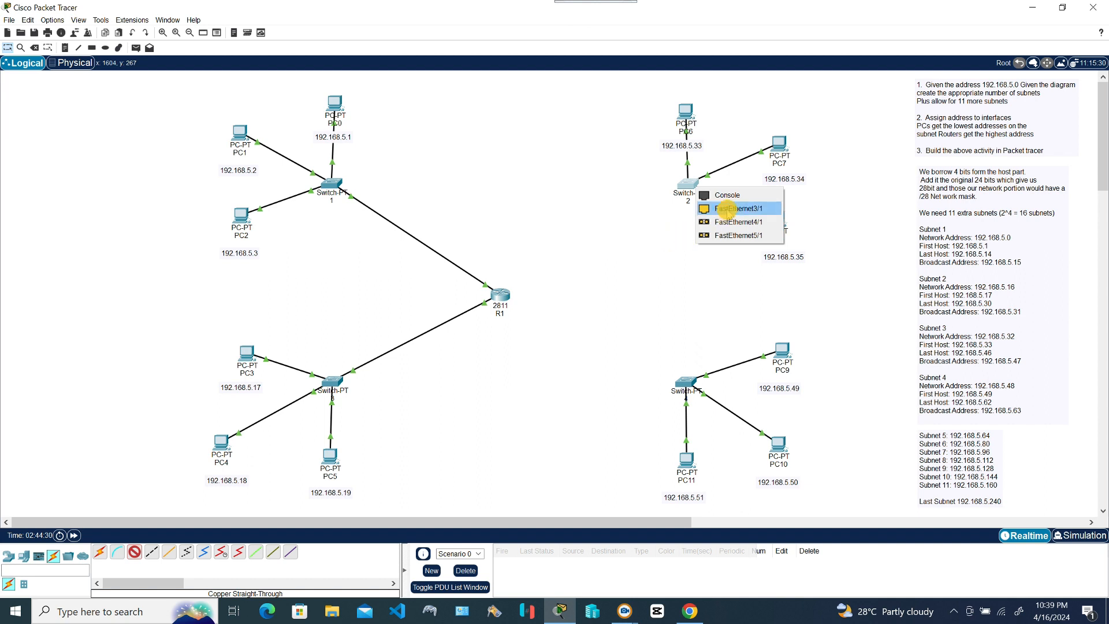
pyautogui.click(732, 209)
pyautogui.click(500, 296)
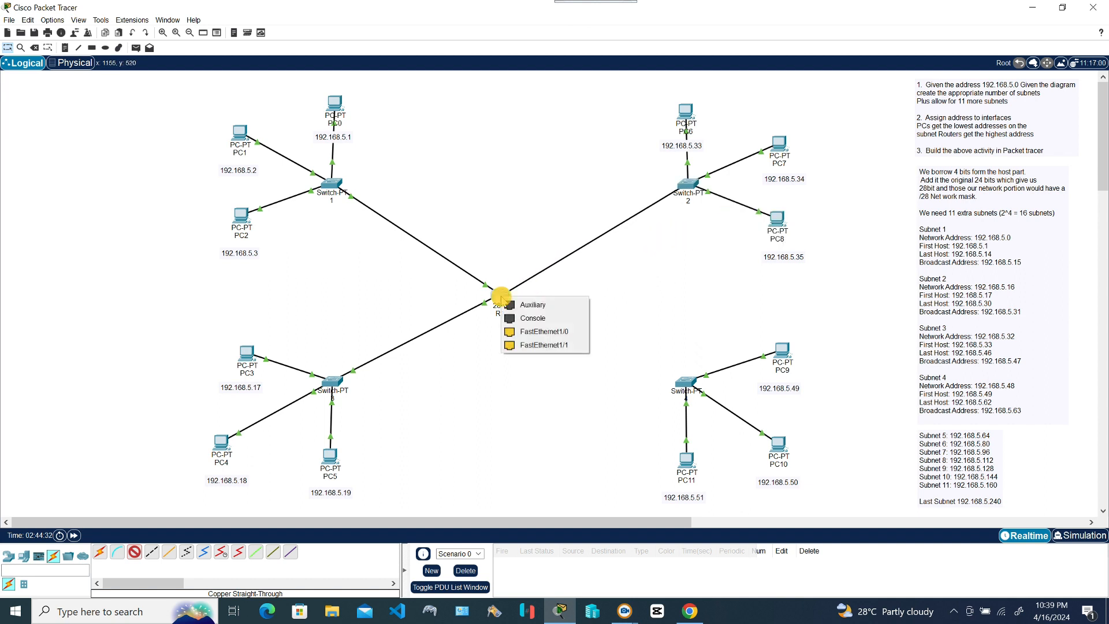
pyautogui.click(533, 332)
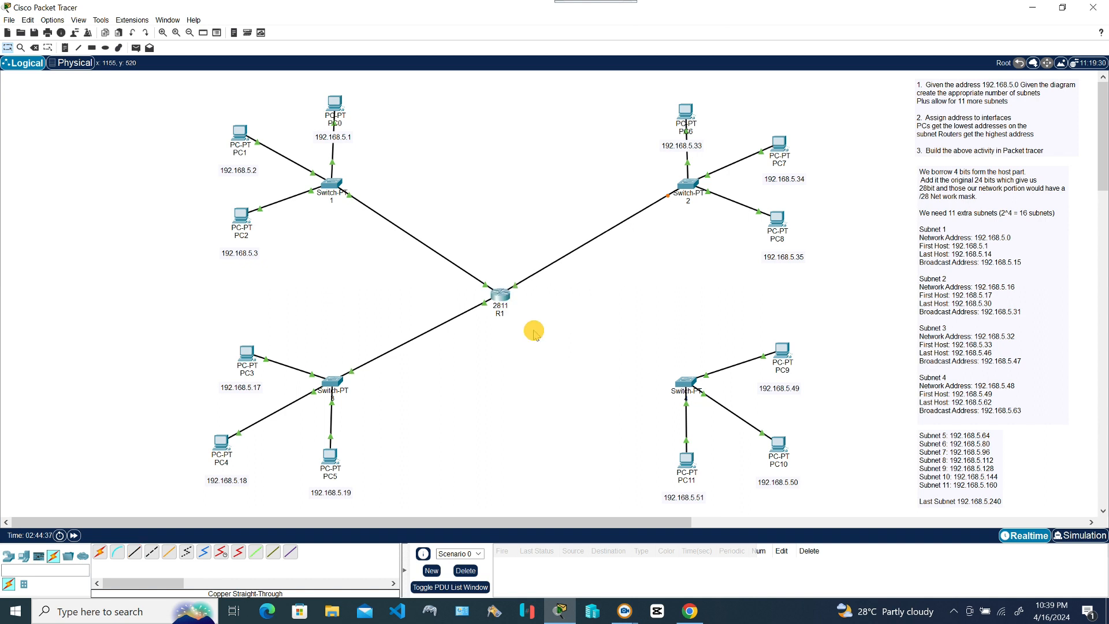
# Step: Connect Switch 4's FastEthernet3/1 to R1's FastEthernet1/1 with a copper straight-through cable and fast-forward the simulation time
pyautogui.click(135, 551)
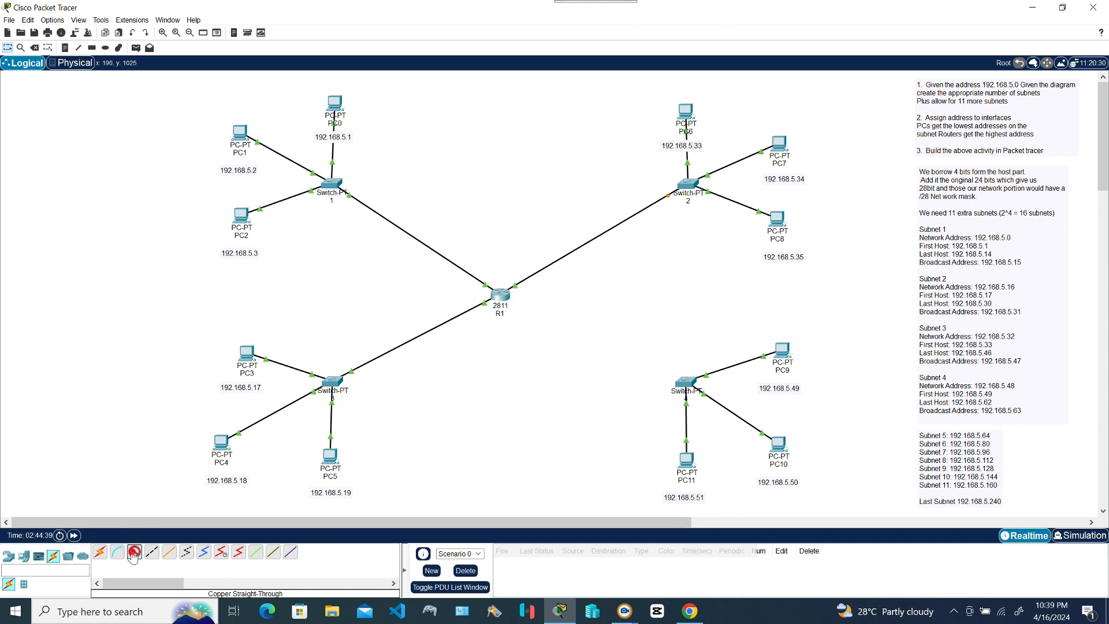
pyautogui.click(687, 384)
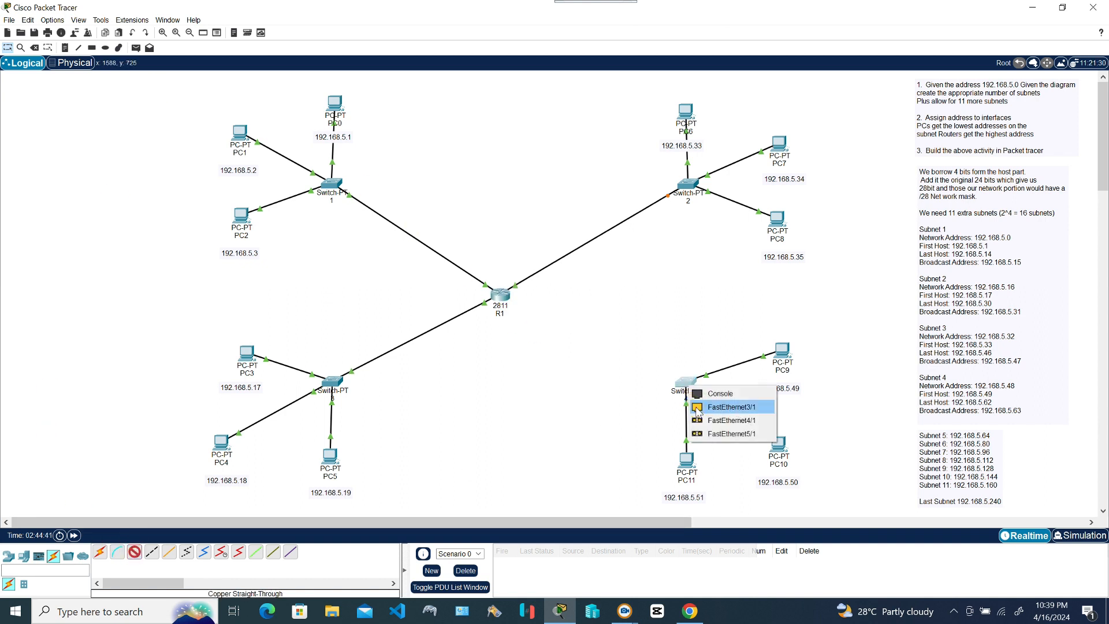
pyautogui.click(731, 406)
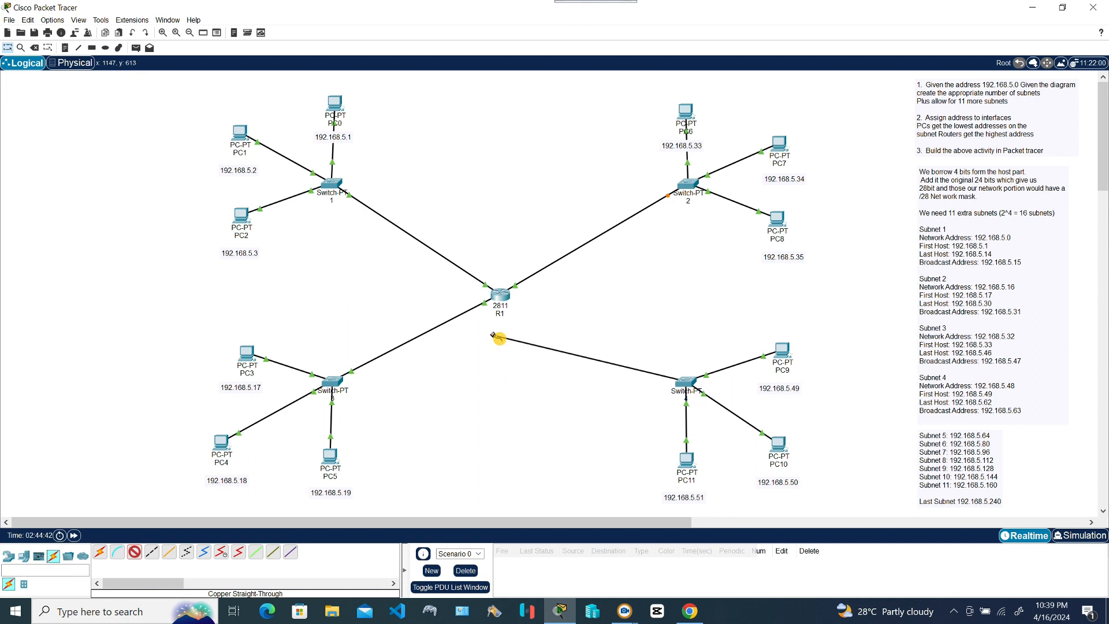
pyautogui.click(501, 296)
pyautogui.click(543, 331)
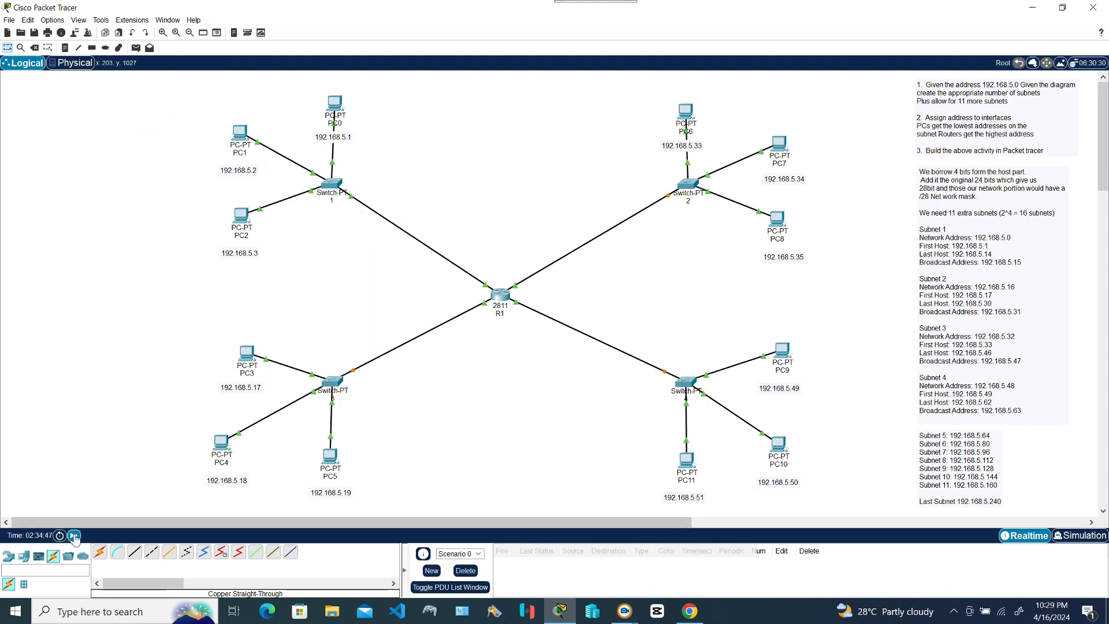
pyautogui.click(74, 536)
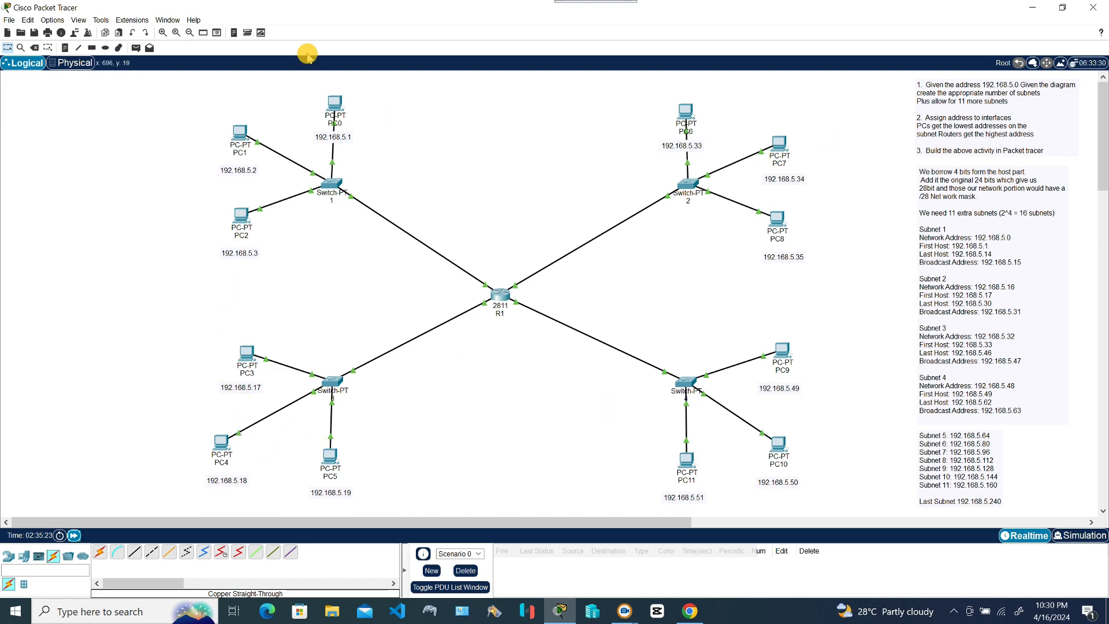
# Step: In PC0's static IP configuration, set the IPv4 address to 192.168.5.1 and the subnet mask to 255.255.255.240
pyautogui.click(336, 103)
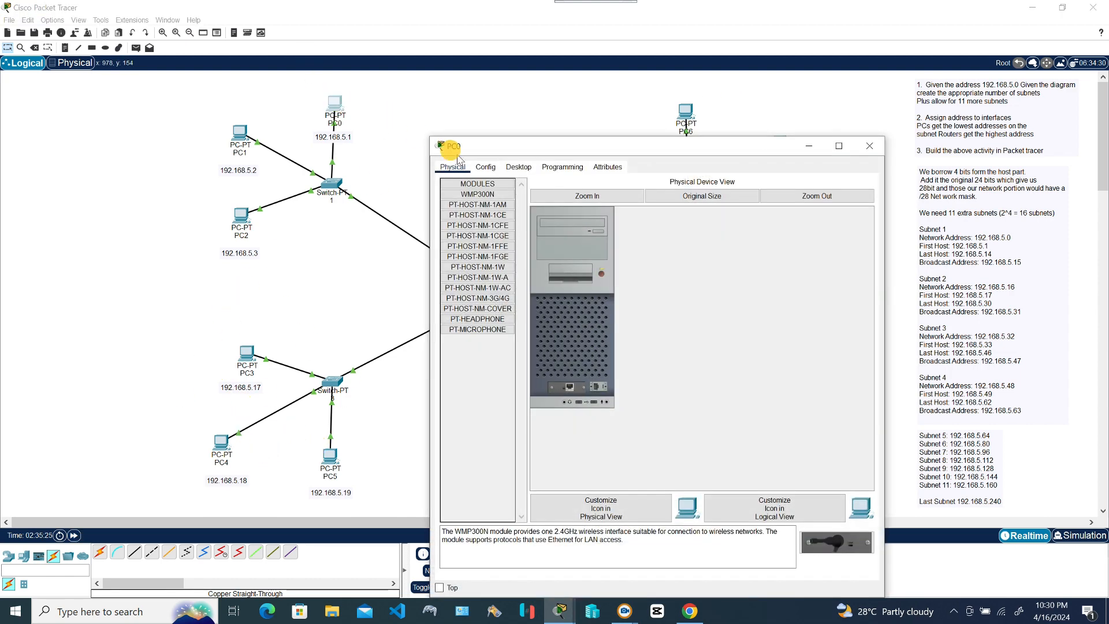
pyautogui.click(486, 167)
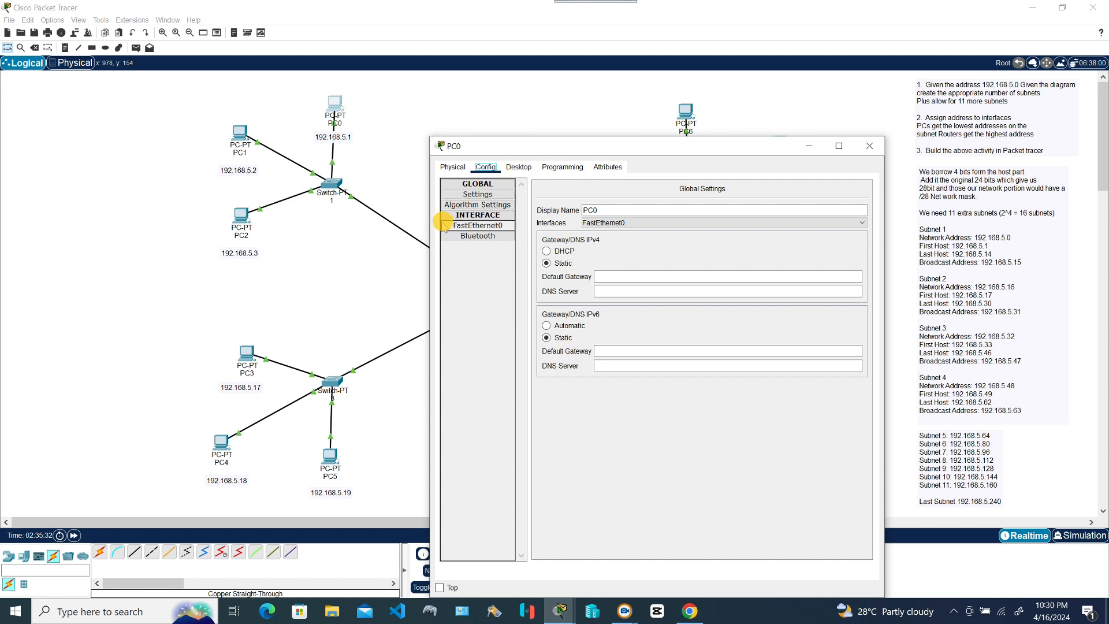
pyautogui.click(516, 168)
pyautogui.click(477, 203)
pyautogui.click(553, 246)
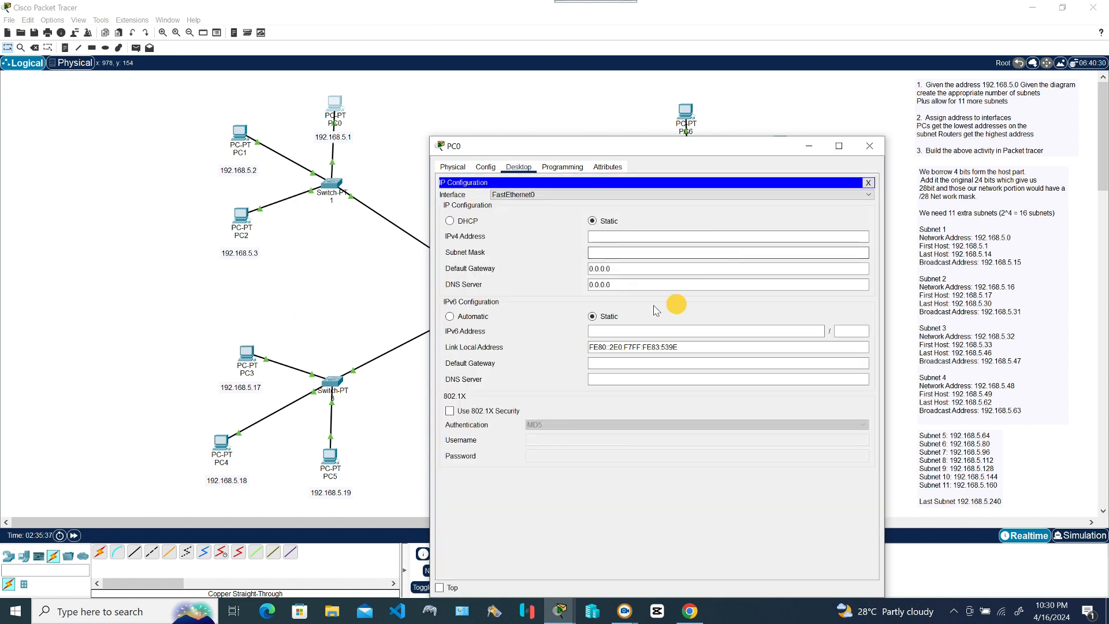
pyautogui.click(675, 147)
pyautogui.moveTo(674, 147); pyautogui.dragTo(660, 133)
pyautogui.click(611, 223)
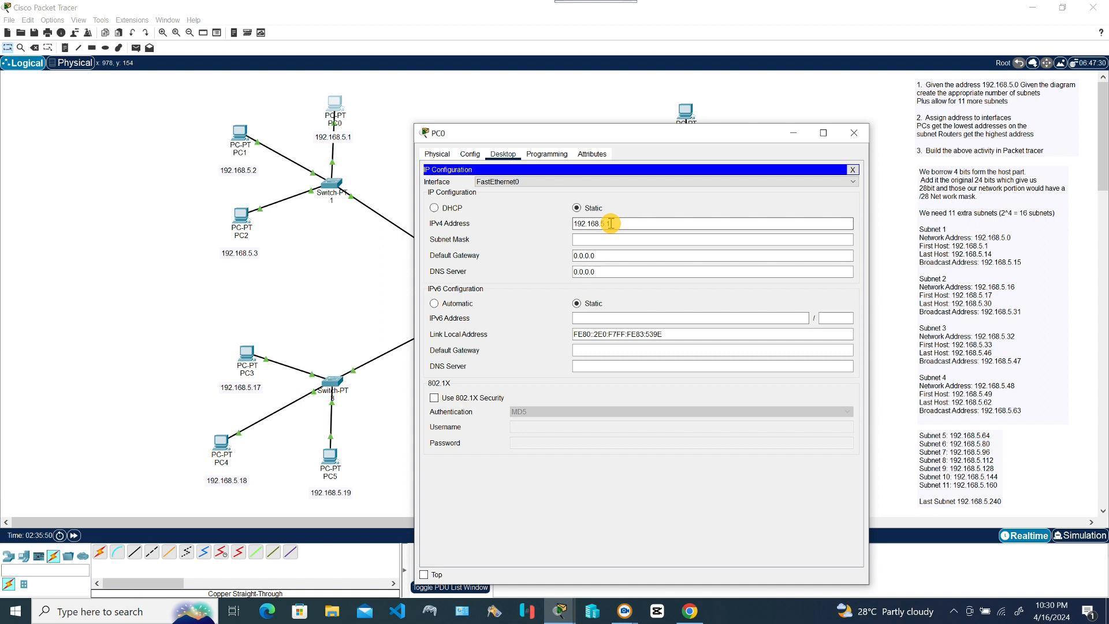
pyautogui.click(605, 238)
pyautogui.click(624, 243)
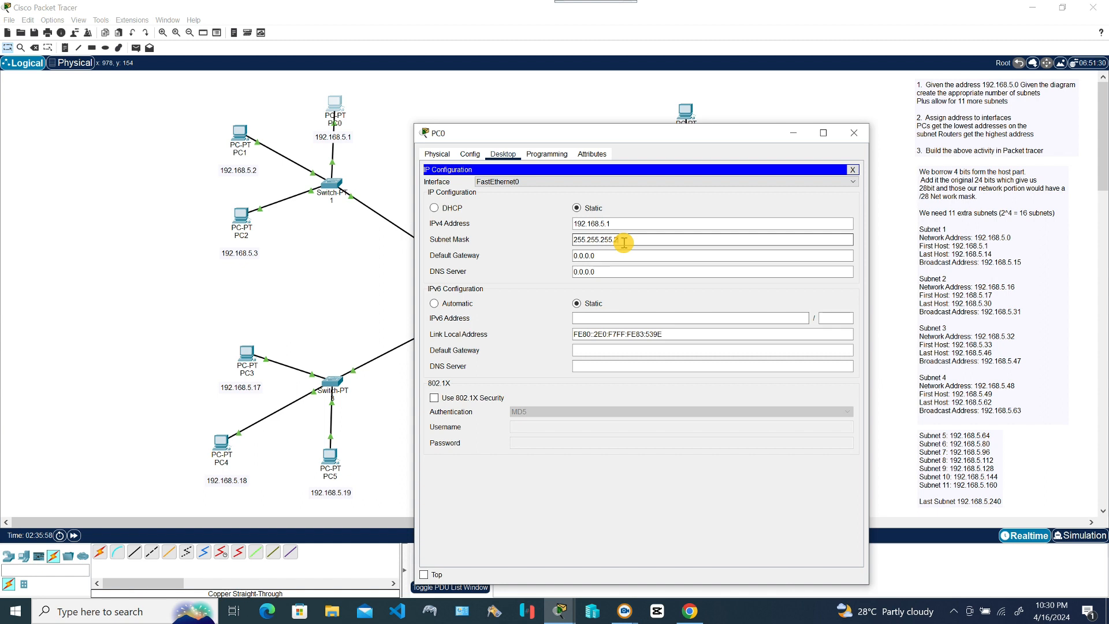
# Step: Set PC0's default gateway to 192.168.5.14 and close its configuration window
pyautogui.click(592, 256)
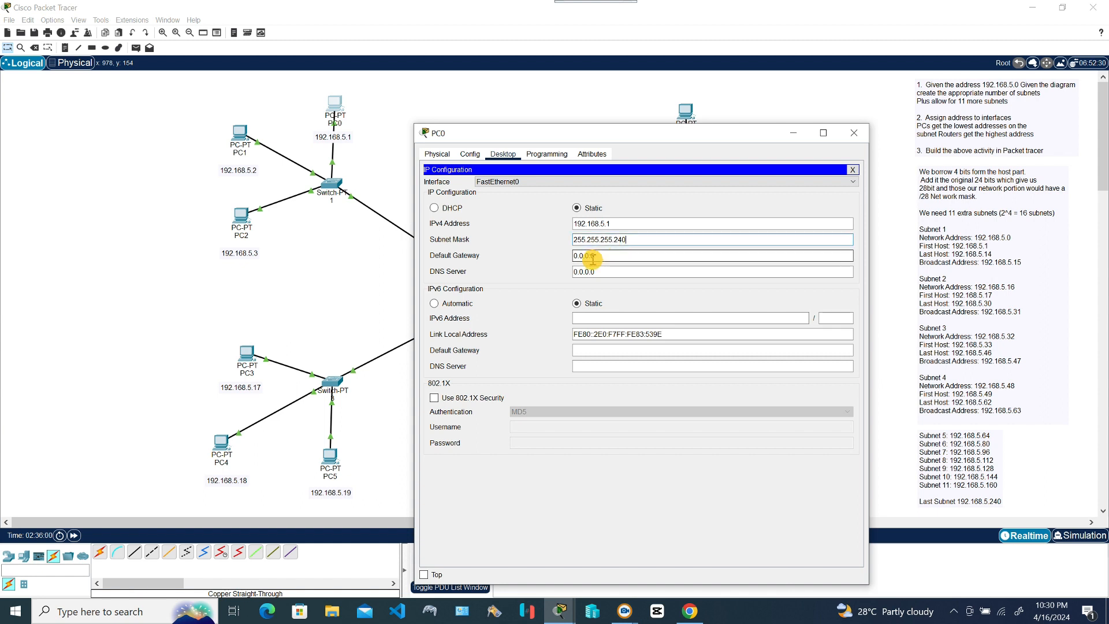
pyautogui.click(599, 255)
pyautogui.press('BackSpace')
pyautogui.press('BackSpace')
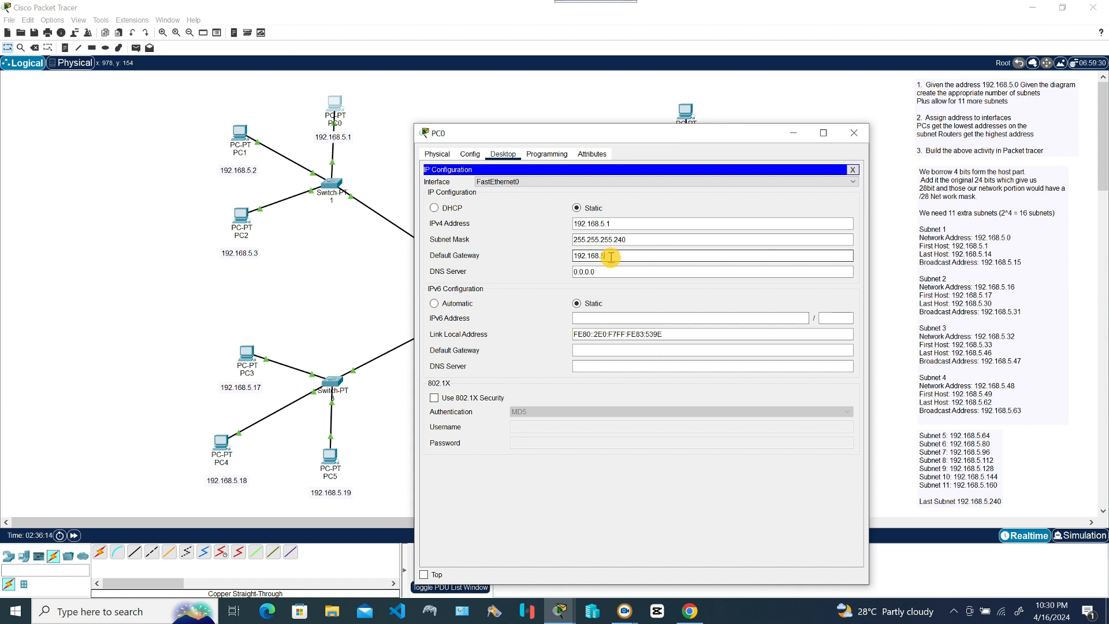
pyautogui.write('4')
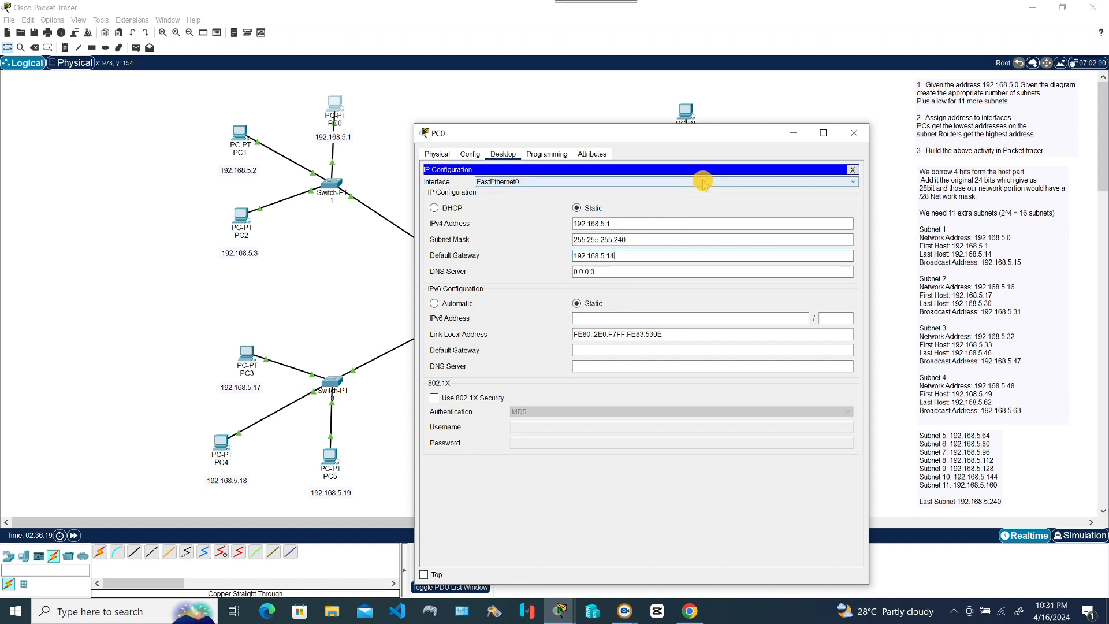
pyautogui.click(856, 135)
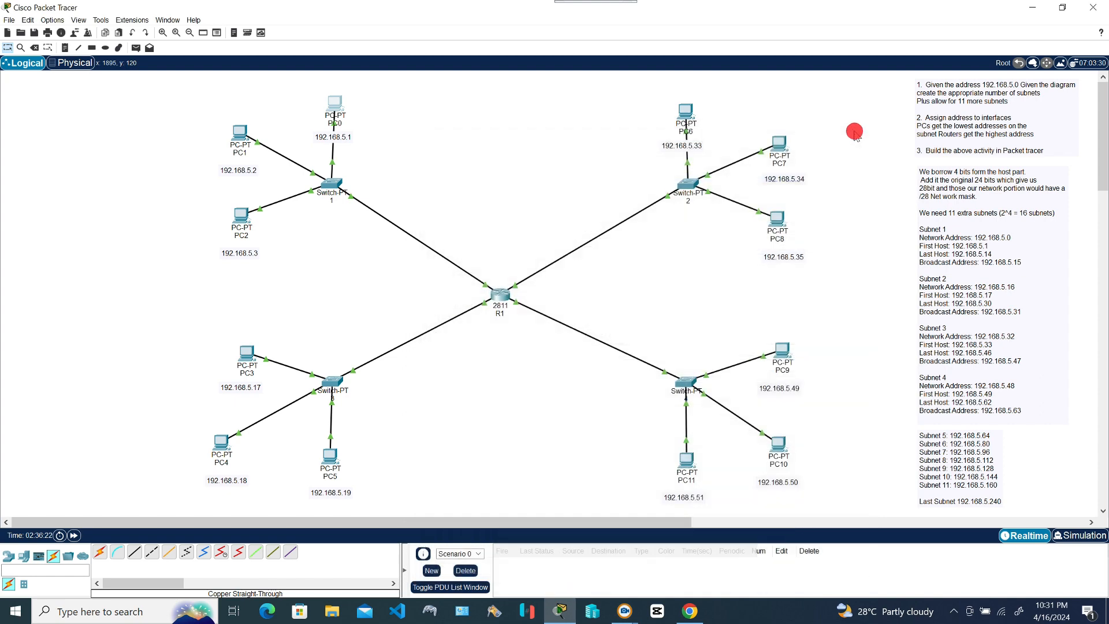
# Step: In PC1's static IP configuration, set the IPv4 address to 192.168.5.2 and the subnet mask to 255.255.255.240
pyautogui.click(240, 133)
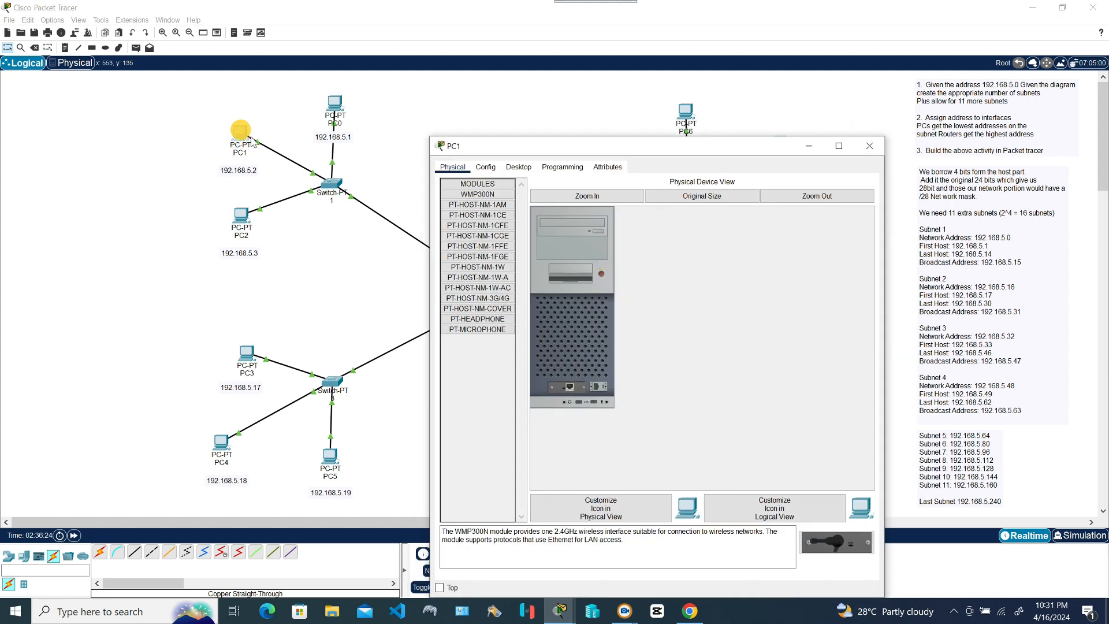
pyautogui.click(530, 165)
pyautogui.click(469, 225)
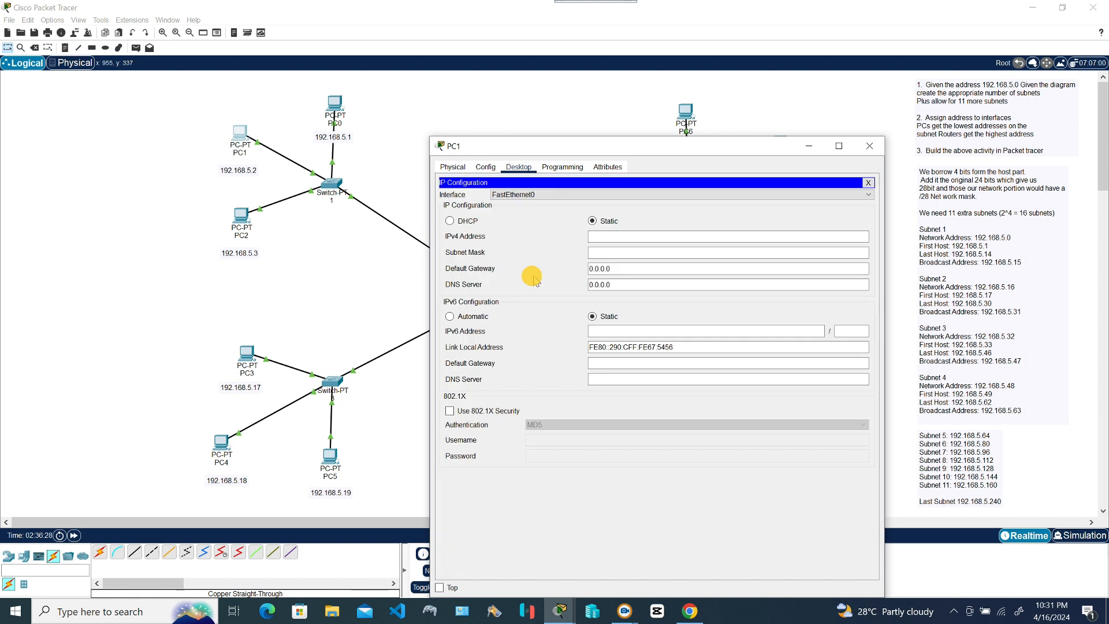
pyautogui.click(596, 236)
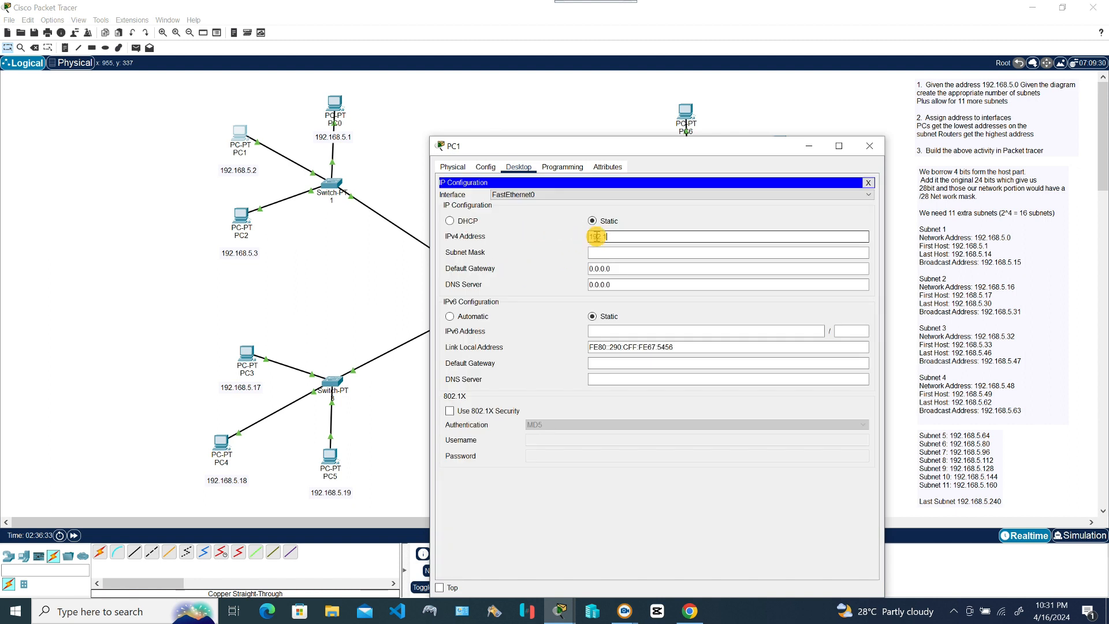
pyautogui.write('192.168.5.2')
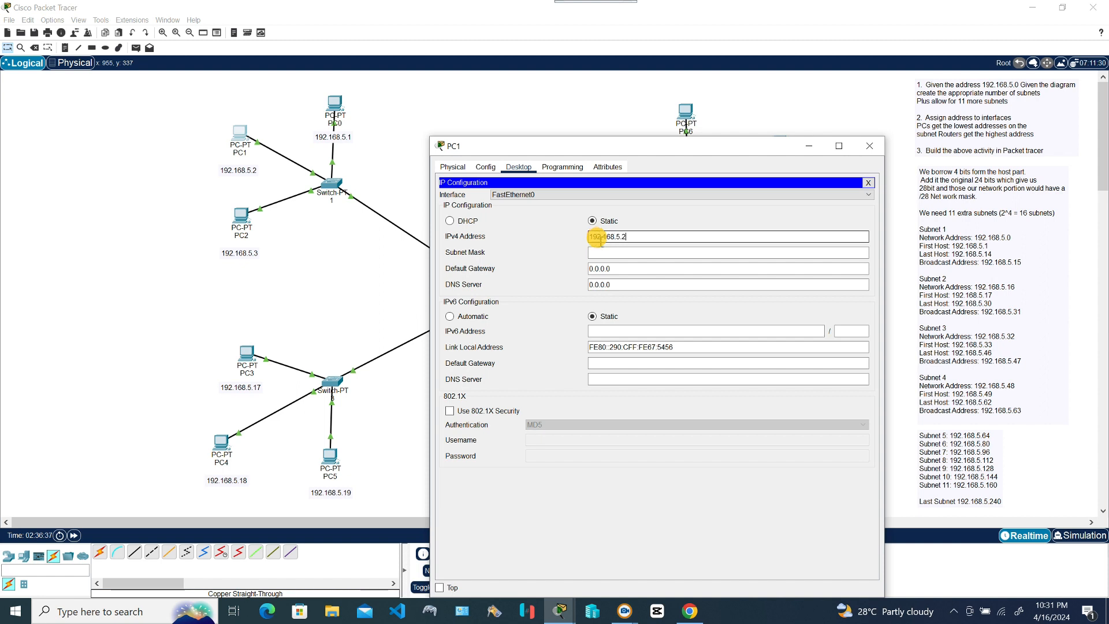
pyautogui.click(607, 253)
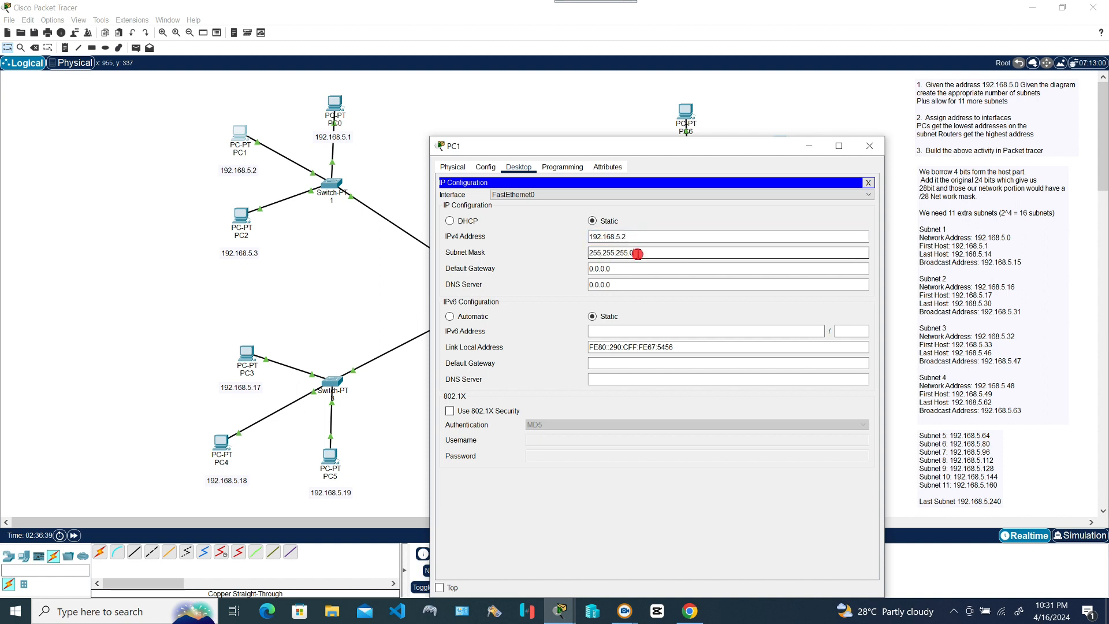
pyautogui.press('BackSpace')
pyautogui.moveTo(647, 254); pyautogui.dragTo(566, 255)
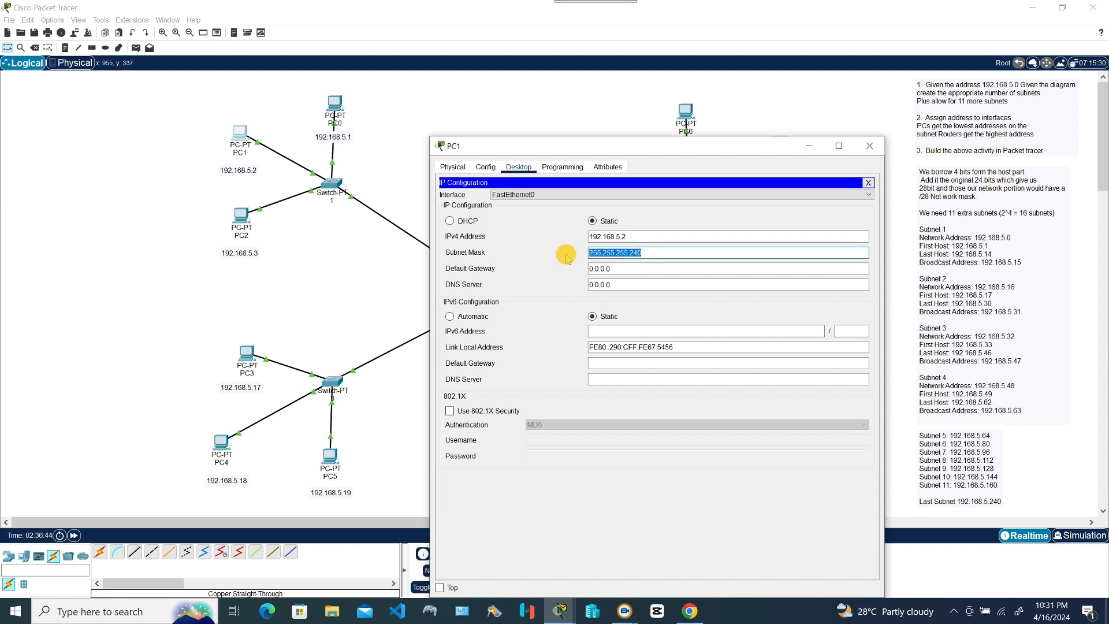
# Step: Set PC1's default gateway to 192.168.5.14 and close its configuration window
pyautogui.click(626, 267)
pyautogui.press('BackSpace')
pyautogui.press('BackSpace')
pyautogui.press('BackSpace')
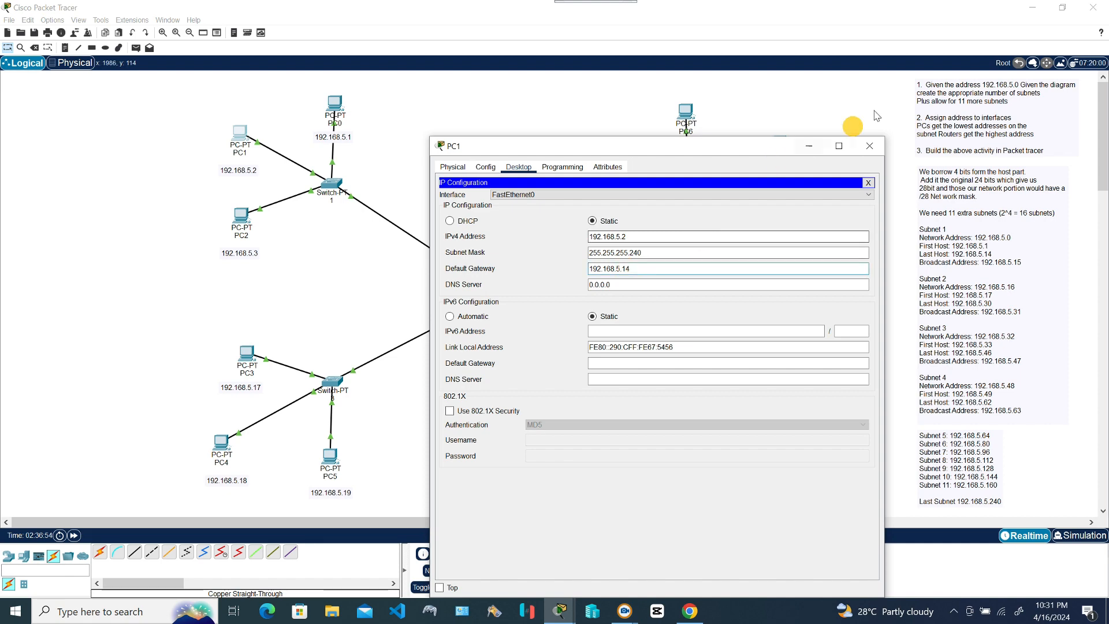
pyautogui.click(869, 181)
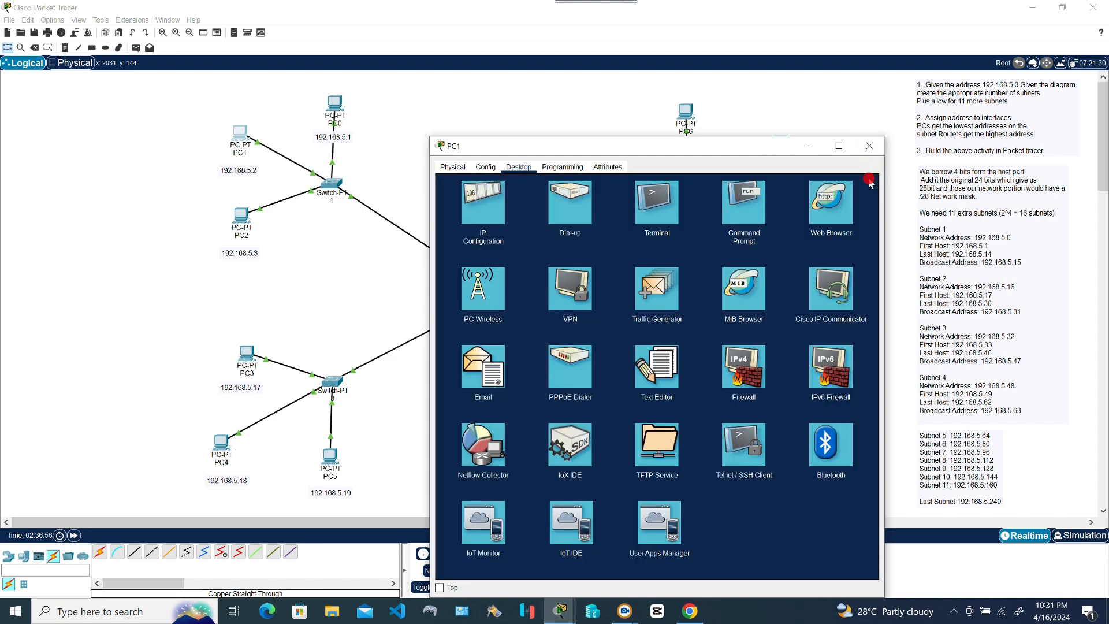
pyautogui.click(870, 146)
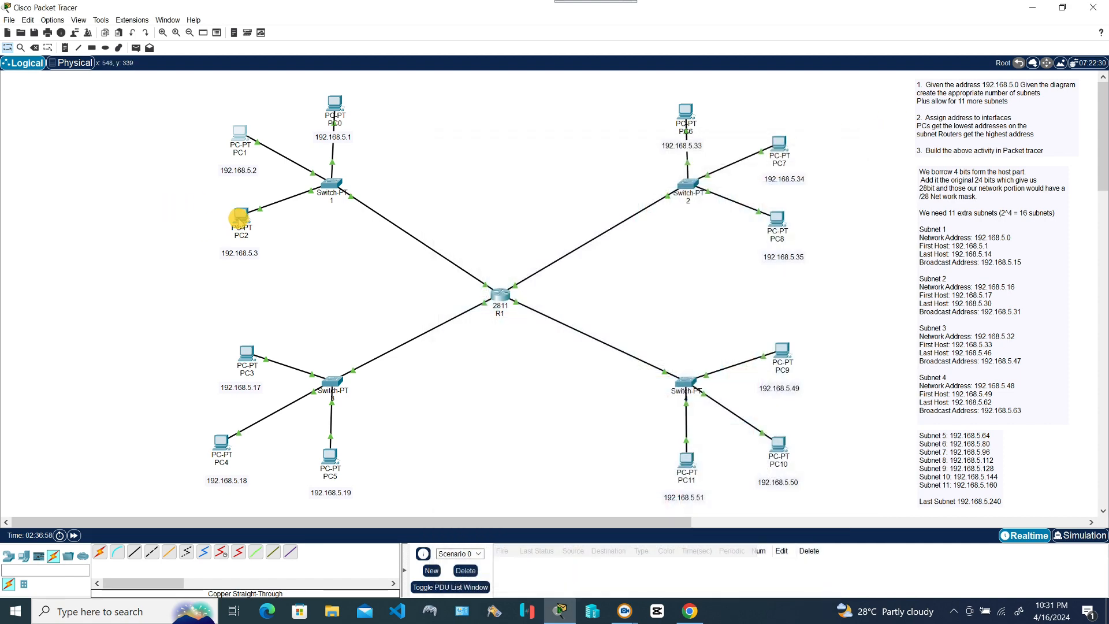
# Step: In PC2's static IP configuration, set the IPv4 address to 192.168.5.3 and the subnet mask to 255.255.255.240
pyautogui.click(240, 217)
pyautogui.click(519, 168)
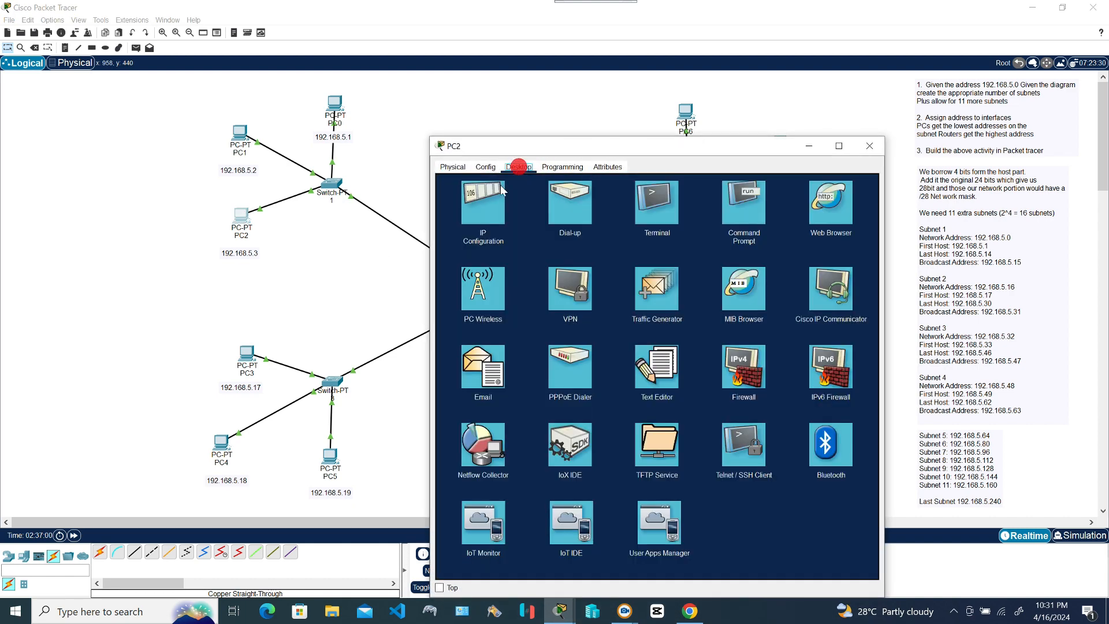
pyautogui.click(485, 205)
pyautogui.click(598, 237)
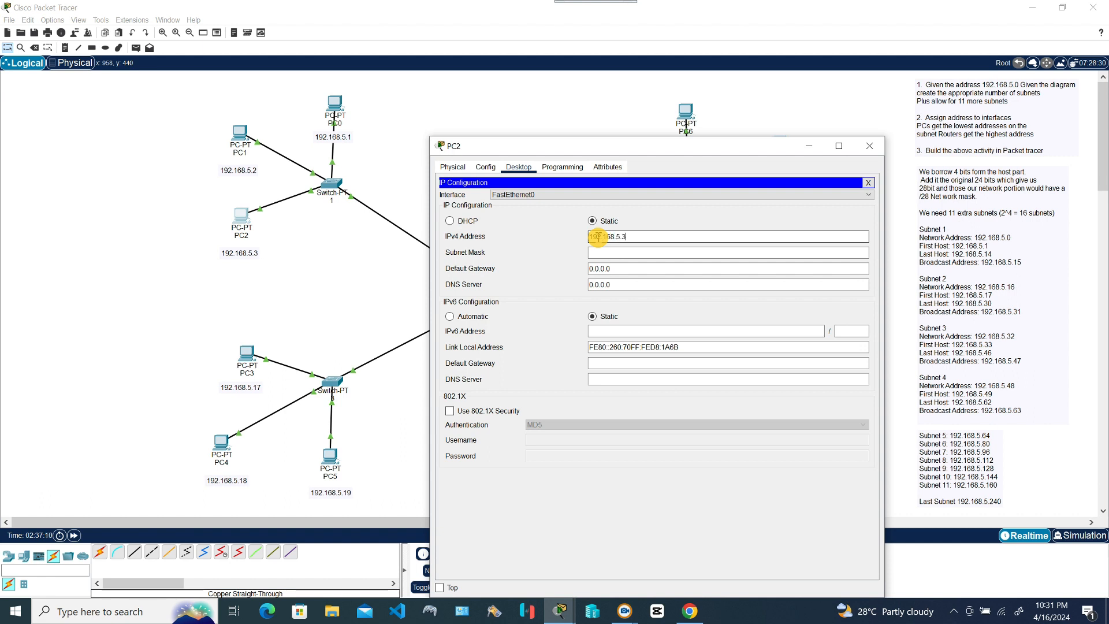
pyautogui.write('192.168.5.3')
pyautogui.click(601, 252)
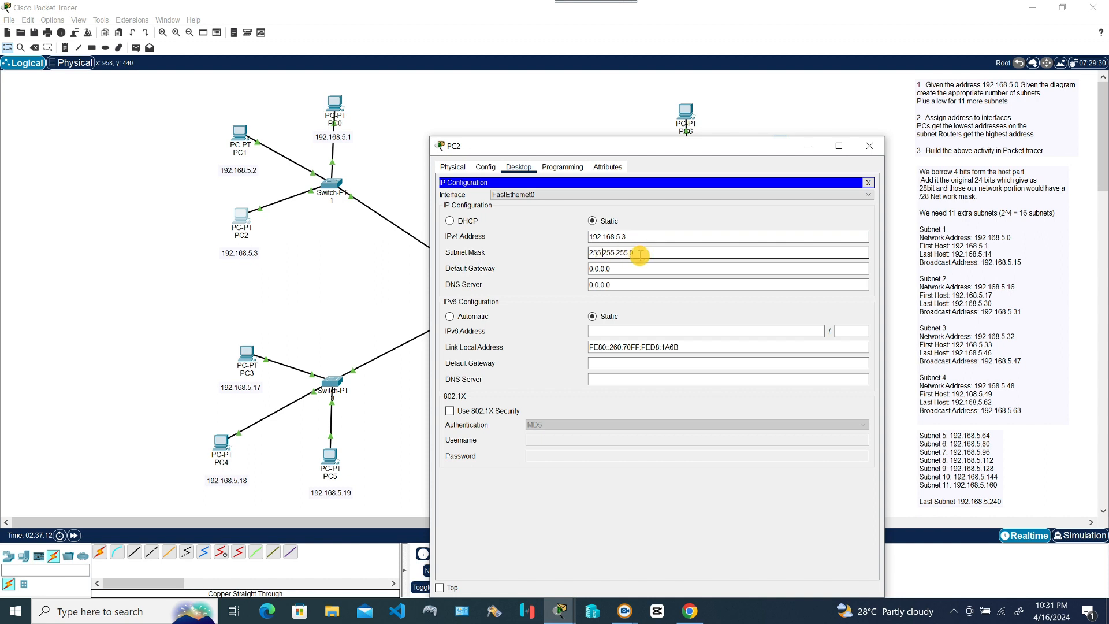
pyautogui.moveTo(641, 255); pyautogui.dragTo(636, 254)
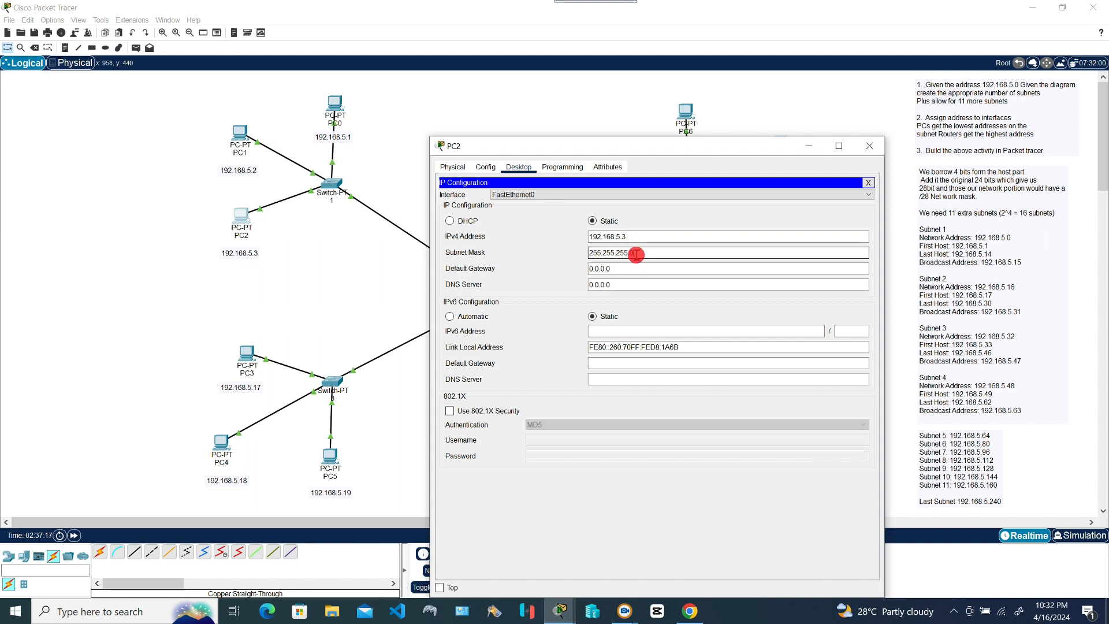
pyautogui.press('BackSpace')
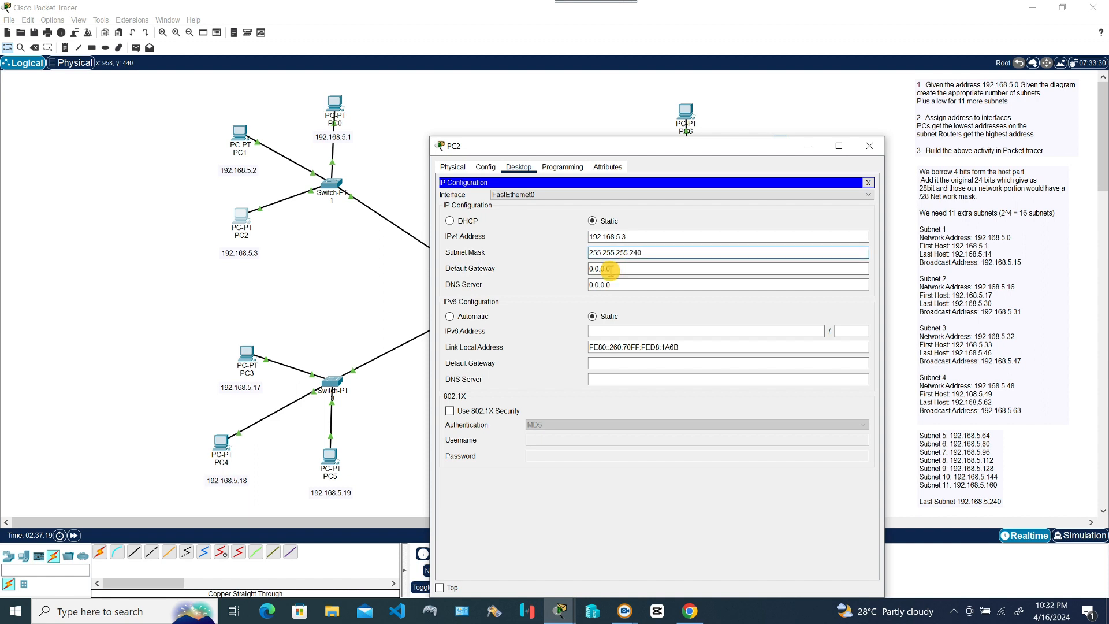
# Step: Set PC2's default gateway to 192.168.5.14 and close its configuration window
pyautogui.moveTo(609, 270); pyautogui.dragTo(569, 269)
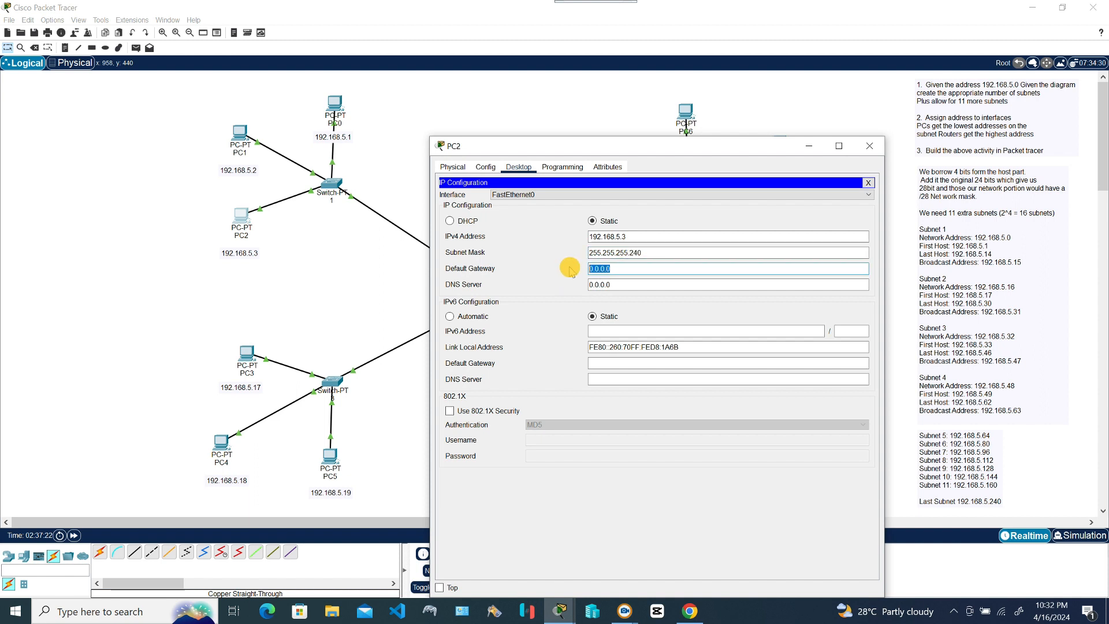
pyautogui.write('192.168.5.14')
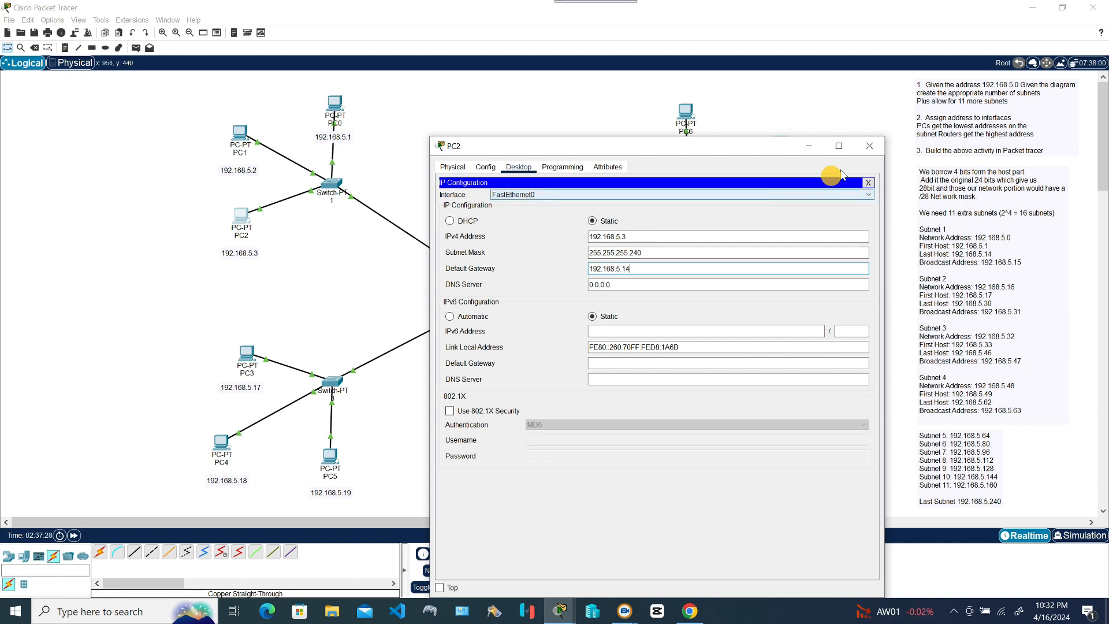
pyautogui.click(871, 147)
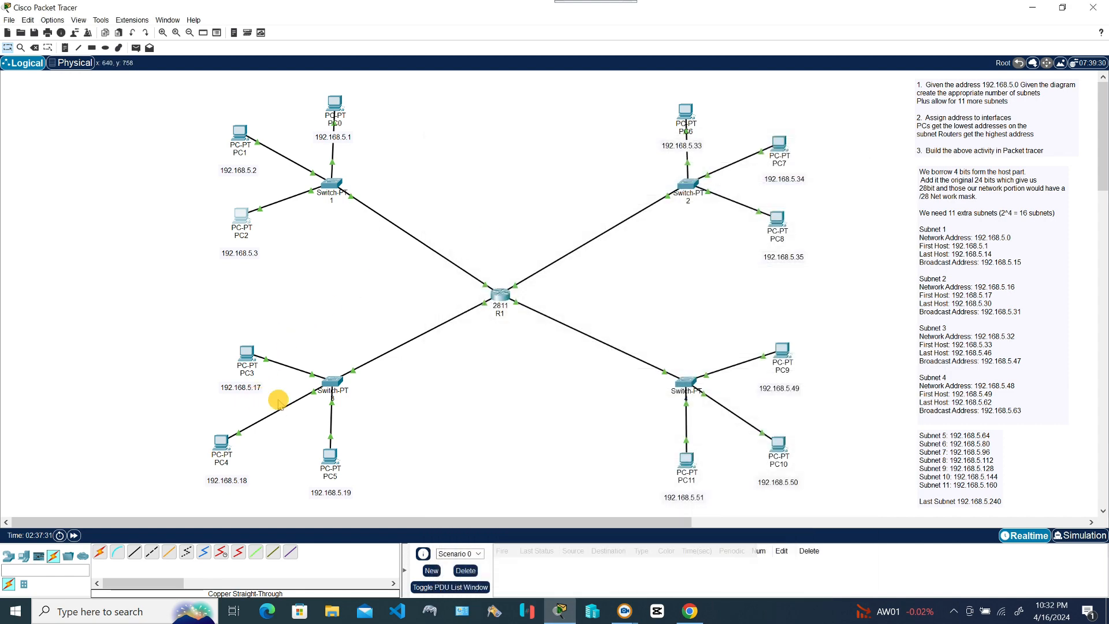
# Step: In PC3's static IP configuration, set the IPv4 address to 192.168.5.17 and the subnet mask to 255.255.255.240
pyautogui.click(246, 353)
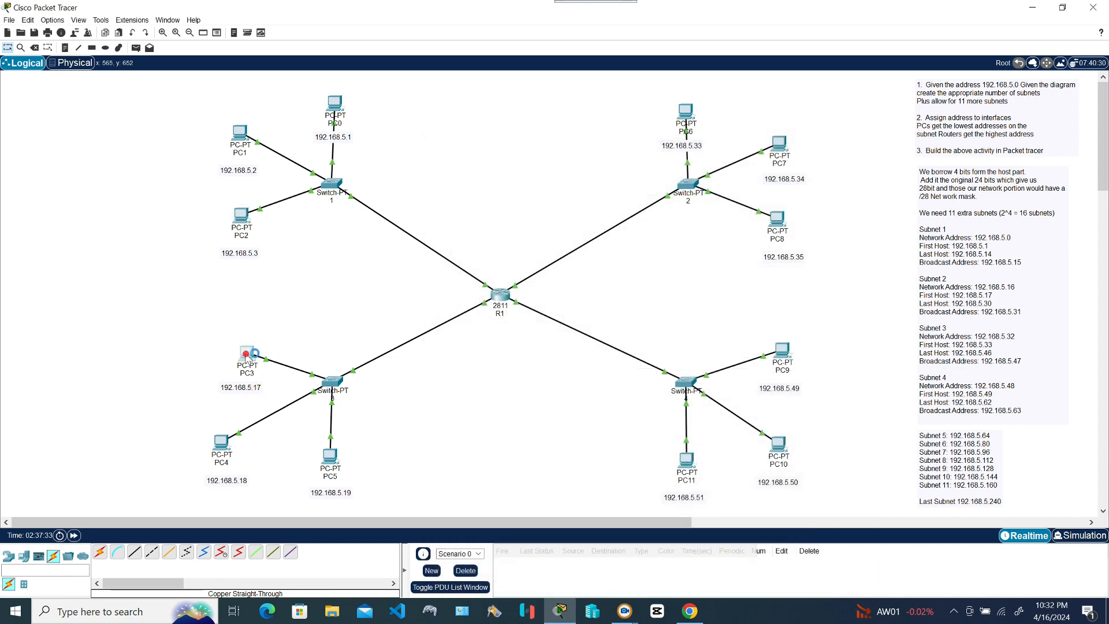
pyautogui.click(518, 192)
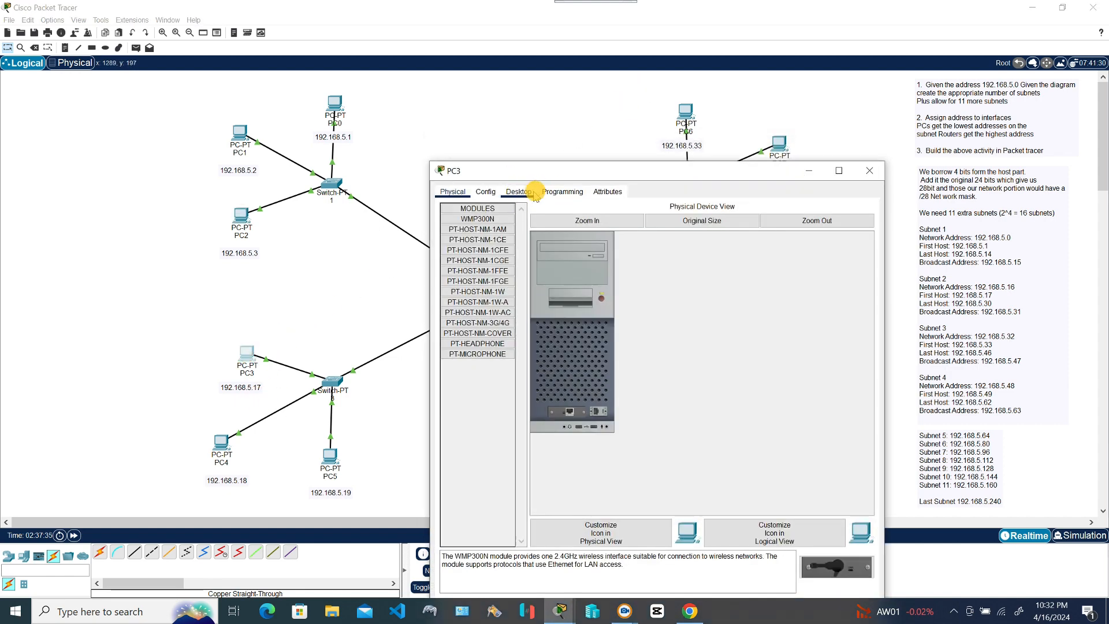
pyautogui.click(483, 235)
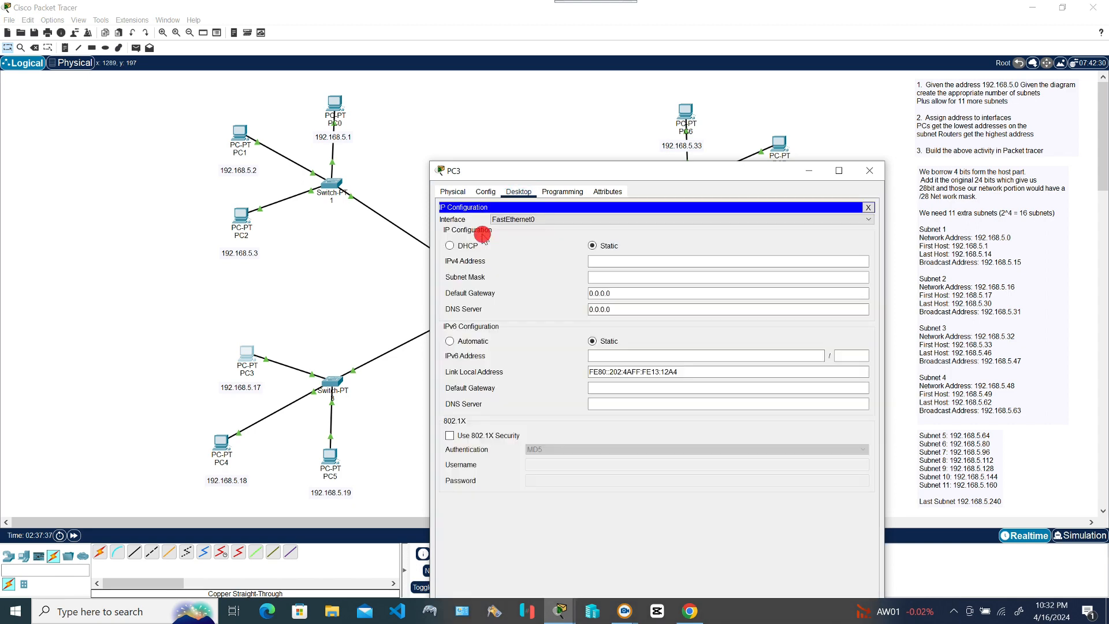
pyautogui.click(595, 262)
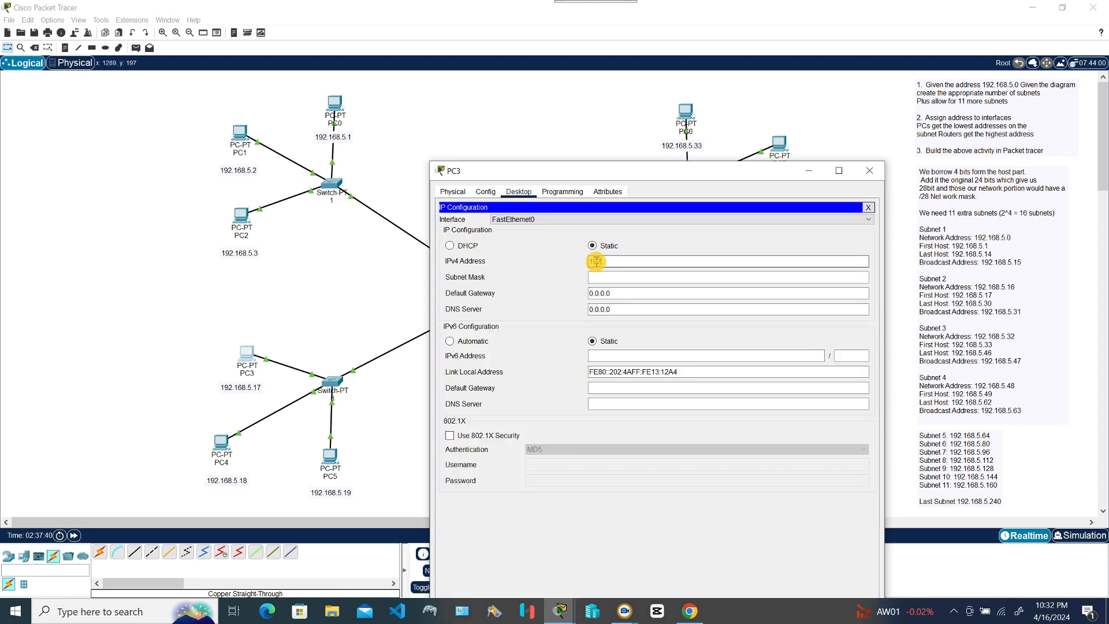
pyautogui.write('192.168.5.17')
pyautogui.click(606, 277)
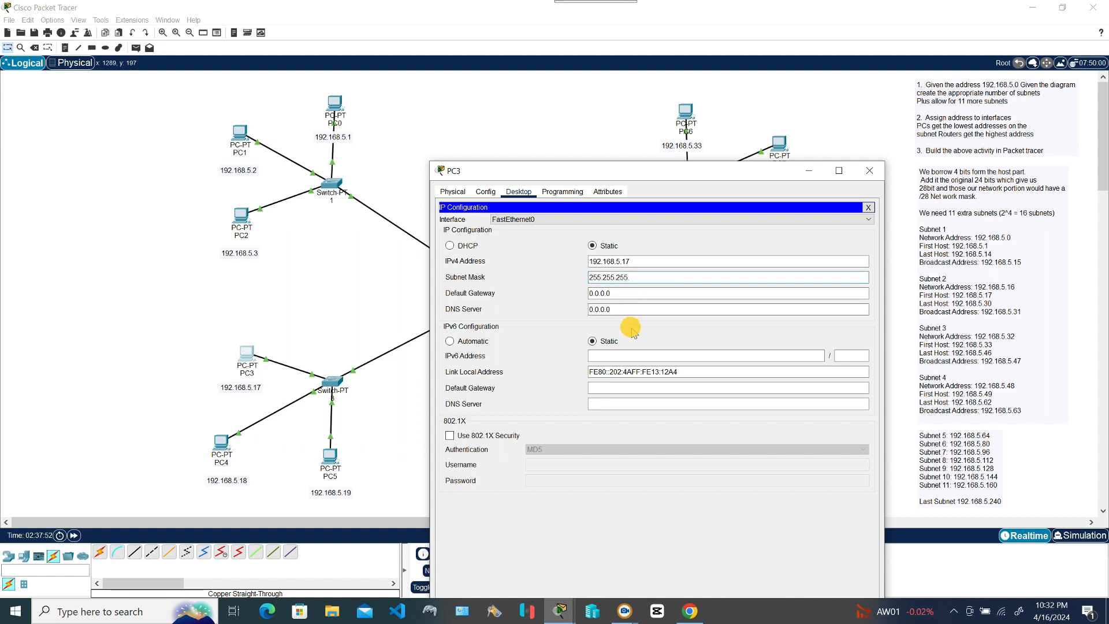
pyautogui.write('240')
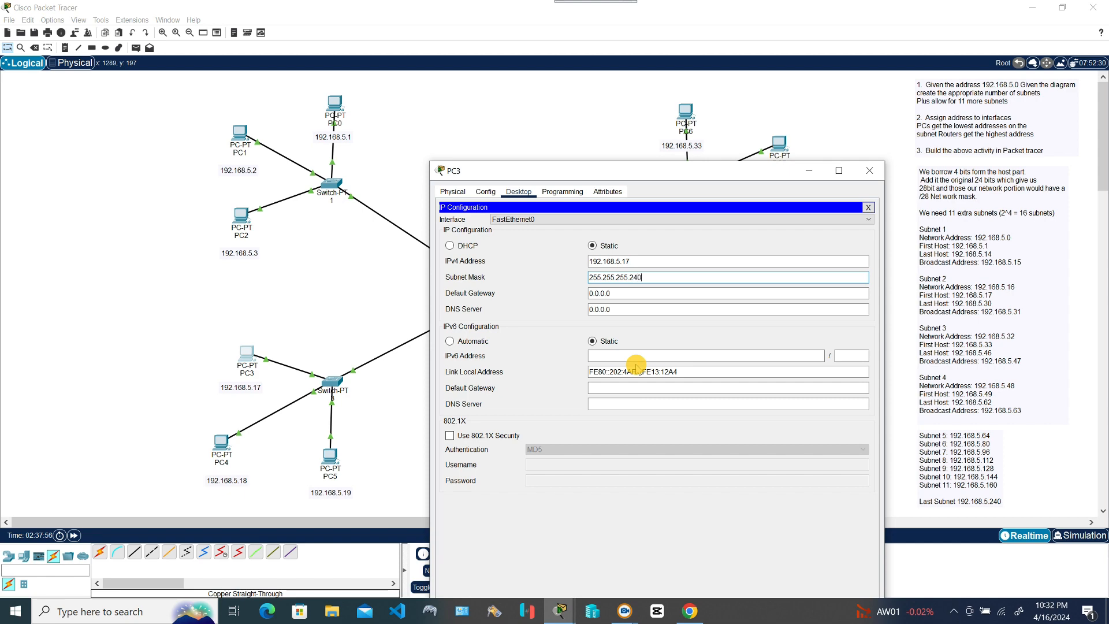
# Step: Close the ScreenHunter image window and clear PC3's default gateway for a new entry
pyautogui.moveTo(625, 611)
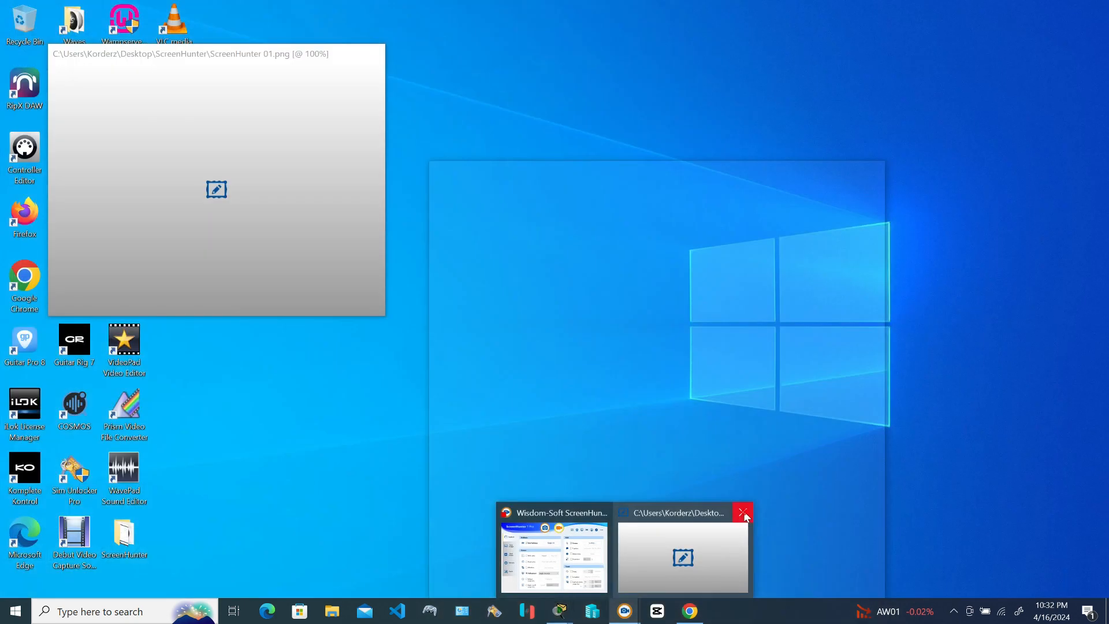
pyautogui.click(744, 512)
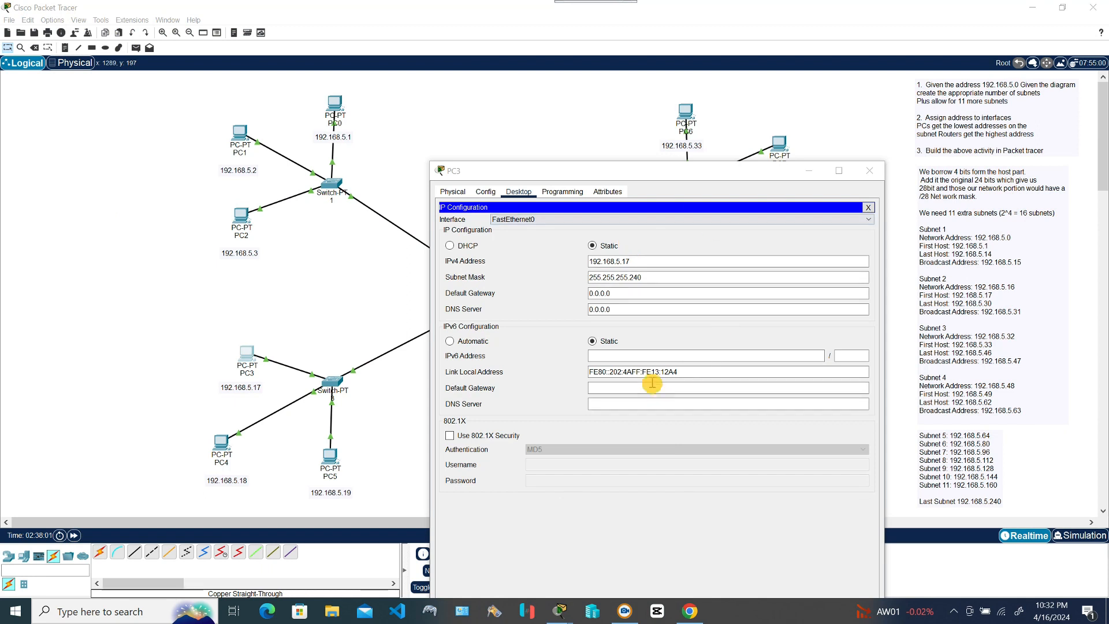
pyautogui.click(619, 290)
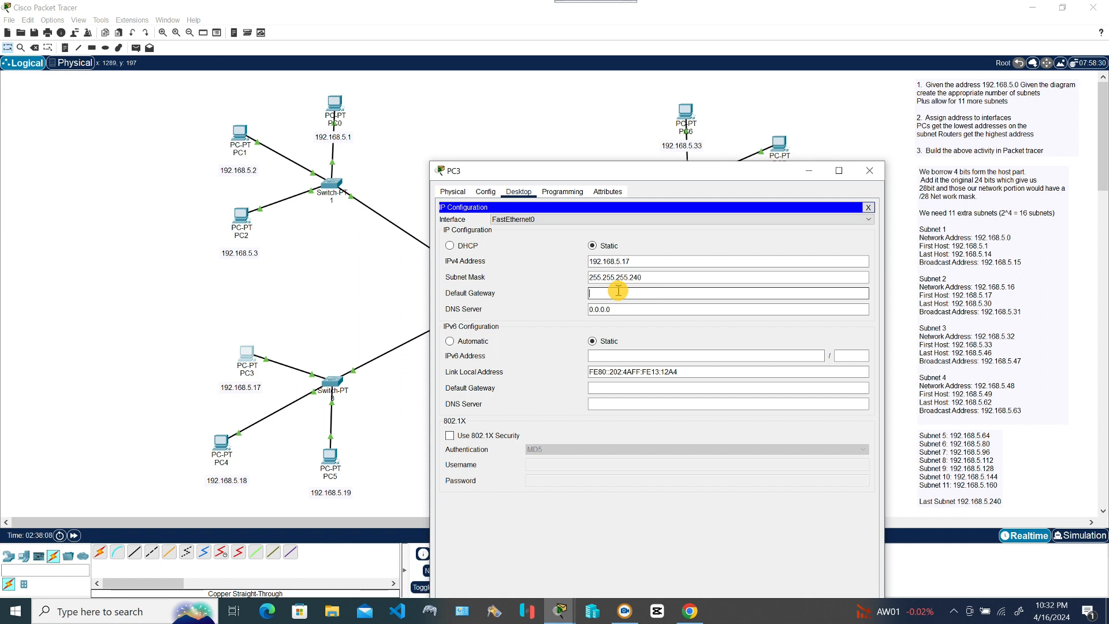
# Step: Configure PC4 with IPv4 address 192.168.5.18, subnet mask 255.255.255.240 and default gateway 192.168.5.30, and close its window
pyautogui.write('192.168.5.18')
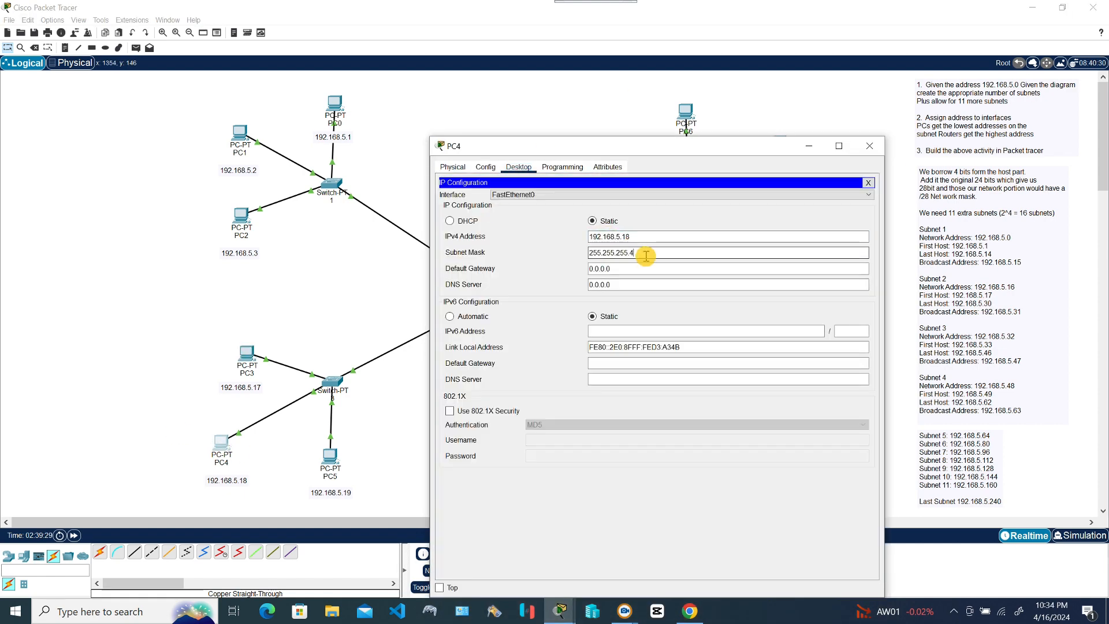
pyautogui.write('40')
pyautogui.click(619, 268)
pyautogui.press('BackSpace')
pyautogui.press('BackSpace')
pyautogui.press('BackSpace')
pyautogui.press('BackSpace')
pyautogui.press('BackSpace')
pyautogui.press('BackSpace')
pyautogui.press('BackSpace')
pyautogui.write('192.168.5.30')
pyautogui.click(876, 144)
# Step: Open PC5's IP configuration
pyautogui.click(330, 459)
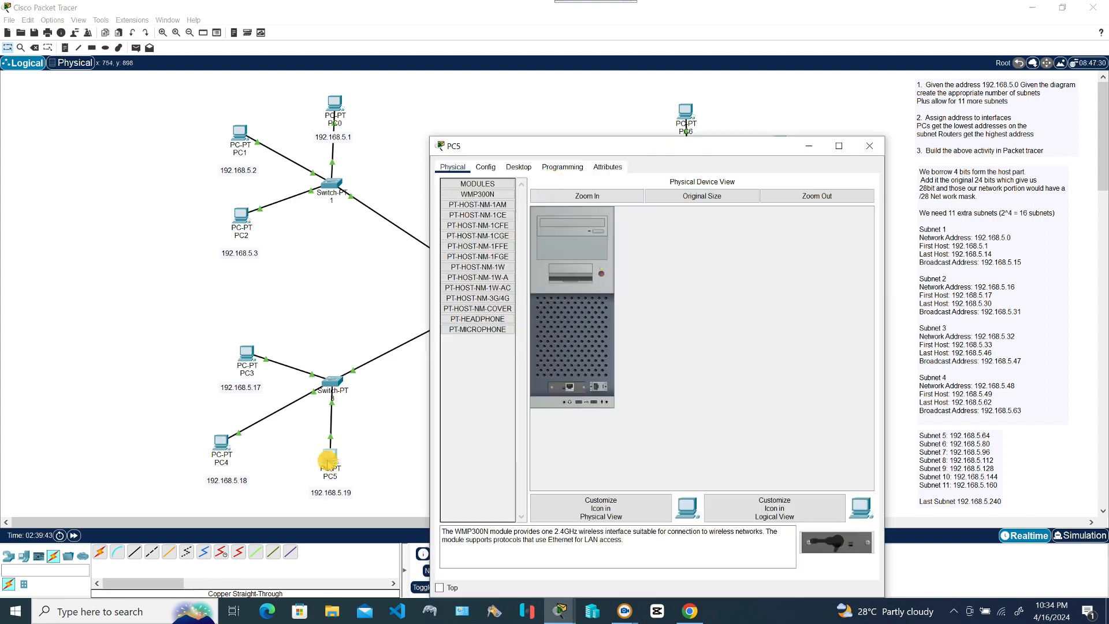
pyautogui.click(518, 167)
pyautogui.click(485, 214)
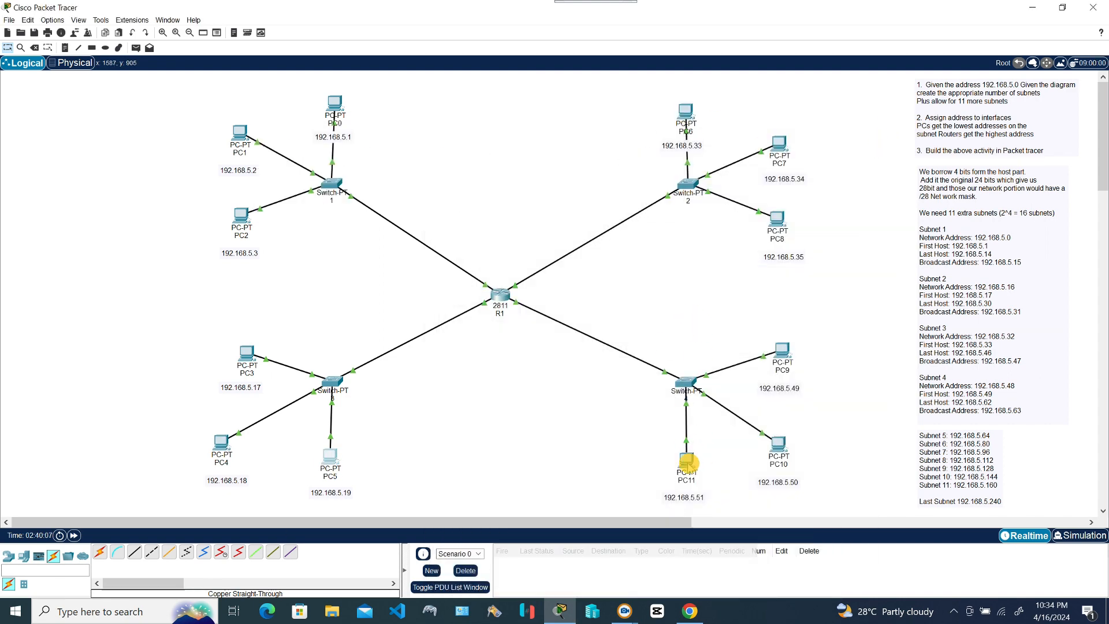
# Step: In PC9's static IP configuration, set the IPv4 address to 192.168.5.49 and the subnet mask to 255.255.255.240
pyautogui.click(688, 459)
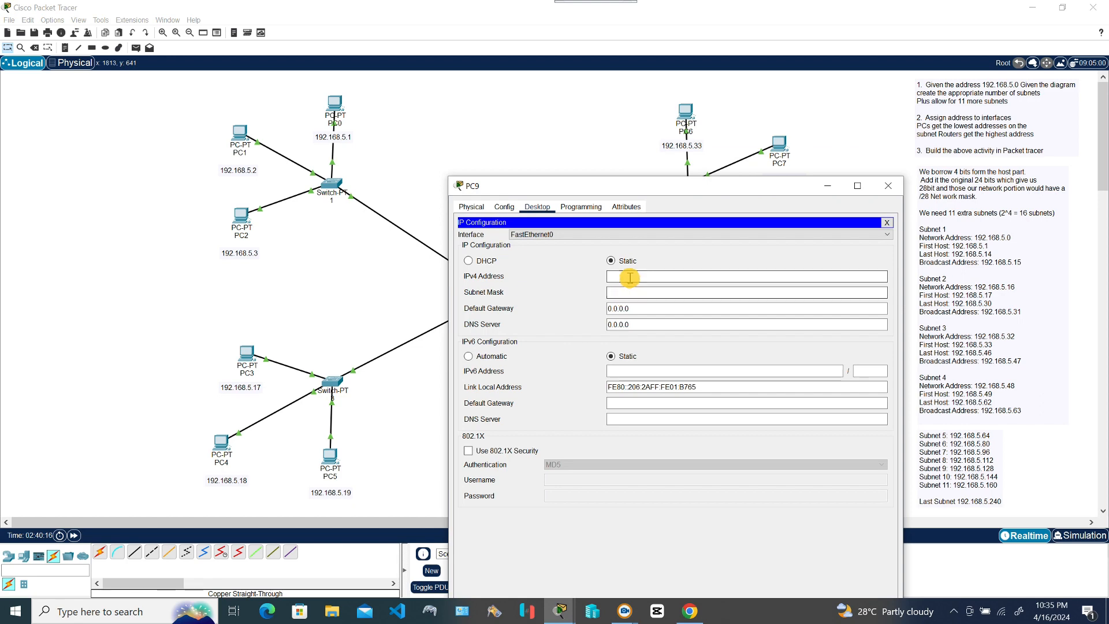
pyautogui.click(629, 277)
pyautogui.write('192.168.5.')
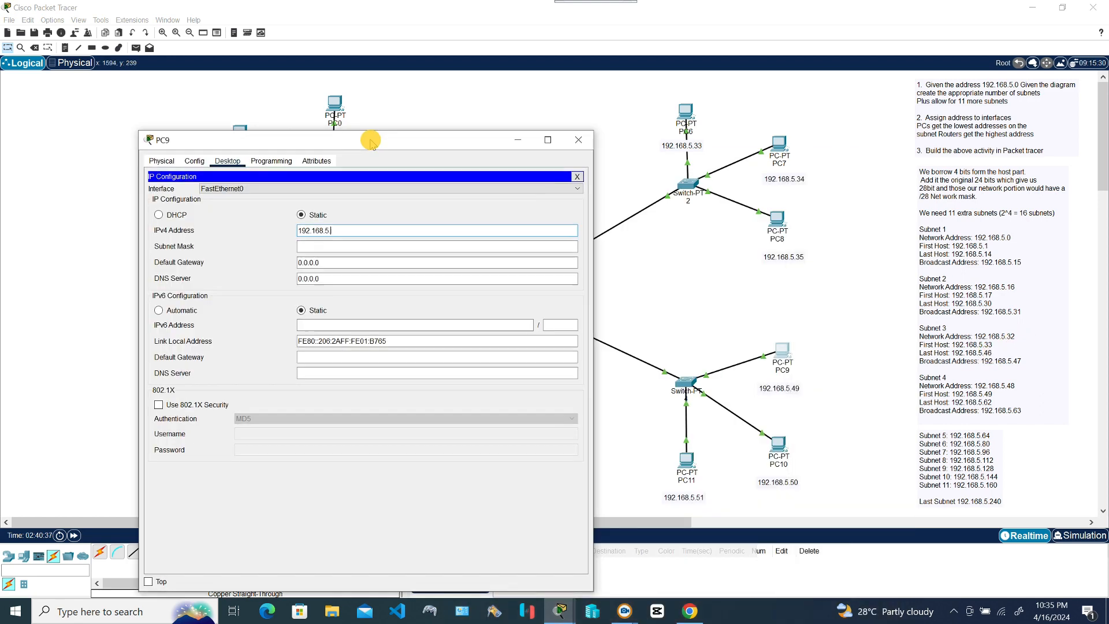
pyautogui.write('49')
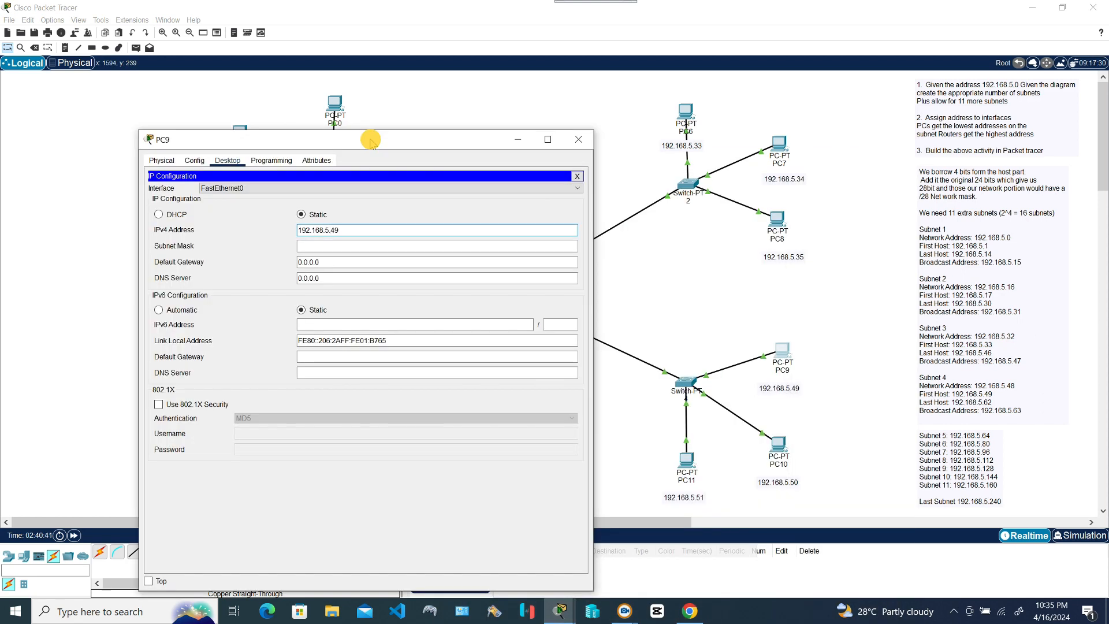
pyautogui.click(317, 245)
pyautogui.write('255.255.255.240')
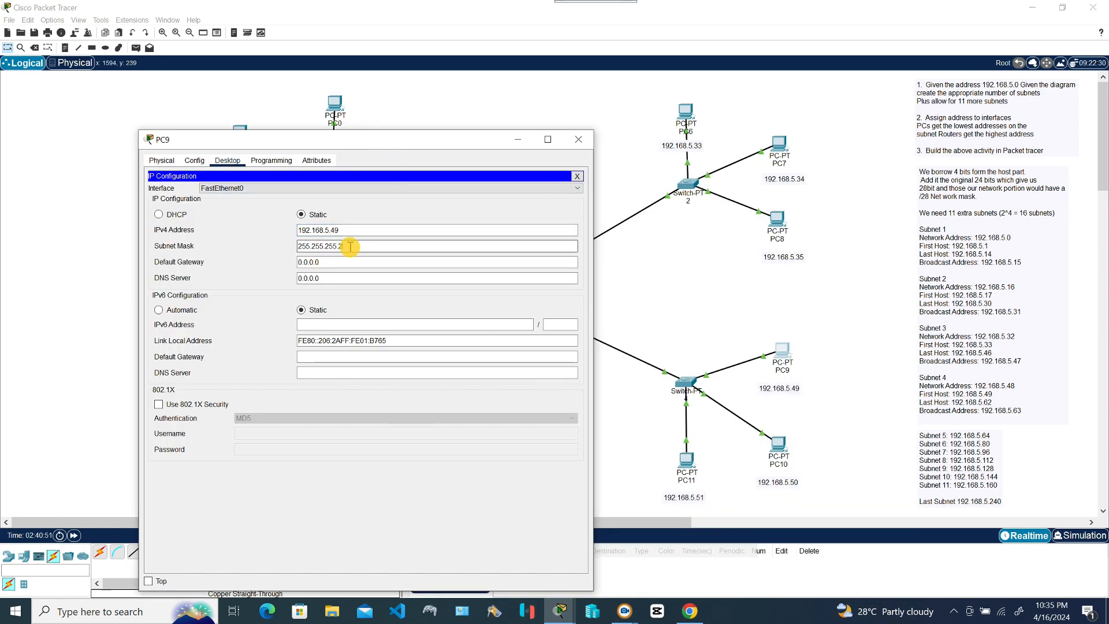
# Step: Set PC9's default gateway to 192.168.5.62 and close its configuration window
pyautogui.click(326, 262)
pyautogui.moveTo(327, 263); pyautogui.dragTo(283, 265)
pyautogui.write('192.168.5.62')
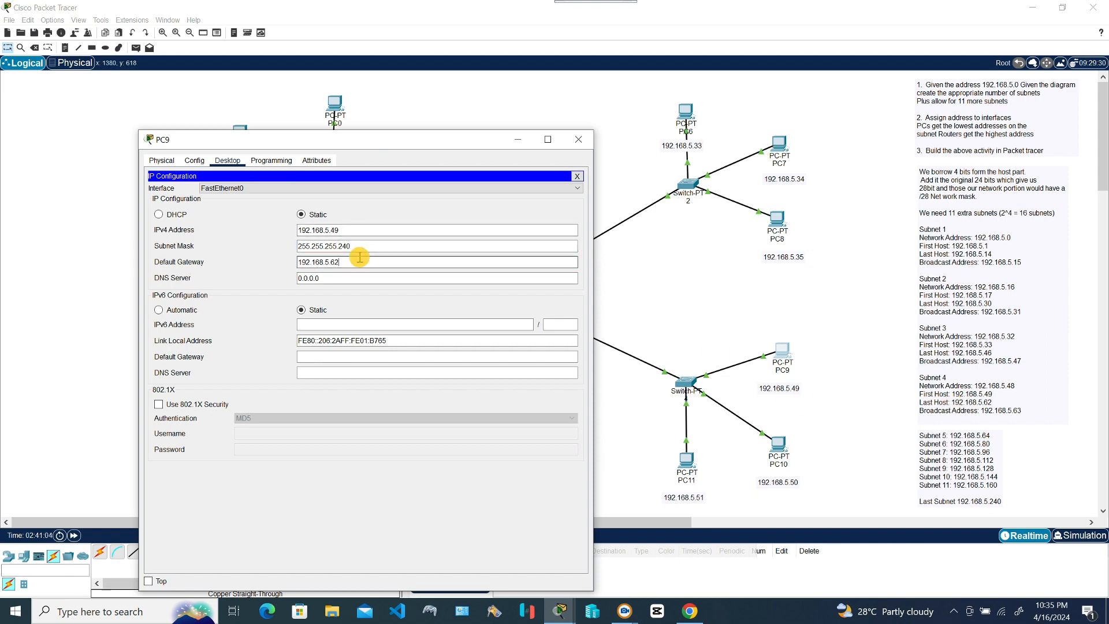
pyautogui.click(578, 139)
# Step: In PC10's static IP configuration, set the IPv4 address to 192.168.5.50 and the subnet mask to 255.255.255.240
pyautogui.click(778, 444)
pyautogui.click(471, 240)
pyautogui.click(612, 233)
pyautogui.write('192.168.5.')
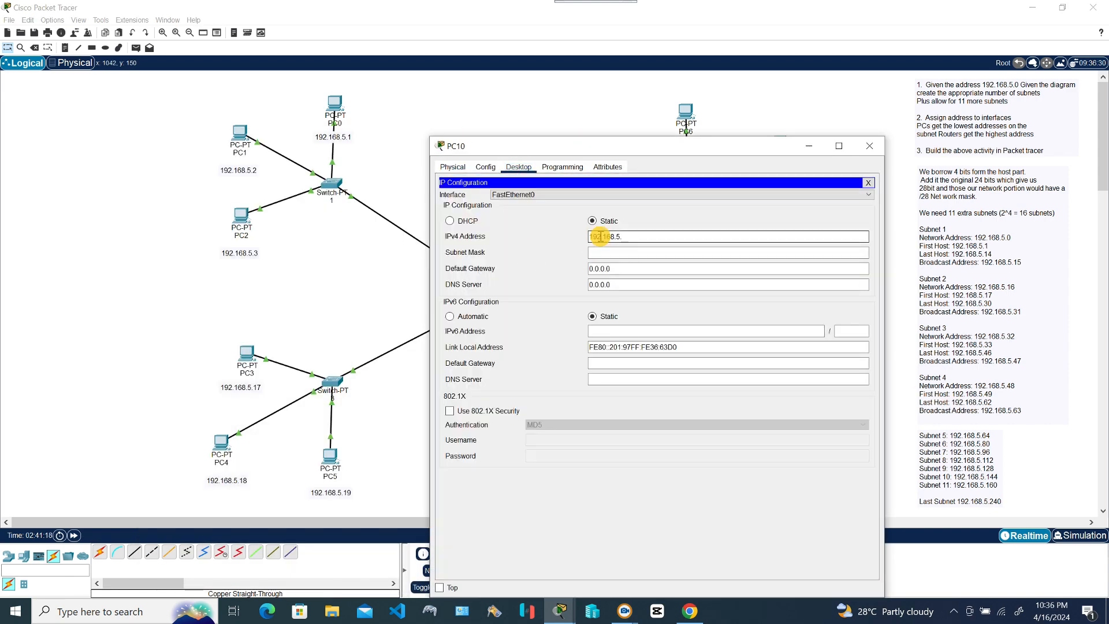
pyautogui.moveTo(646, 148); pyautogui.dragTo(372, 114)
pyautogui.write('50')
pyautogui.click(363, 220)
pyautogui.press('BackSpace')
pyautogui.write('240')
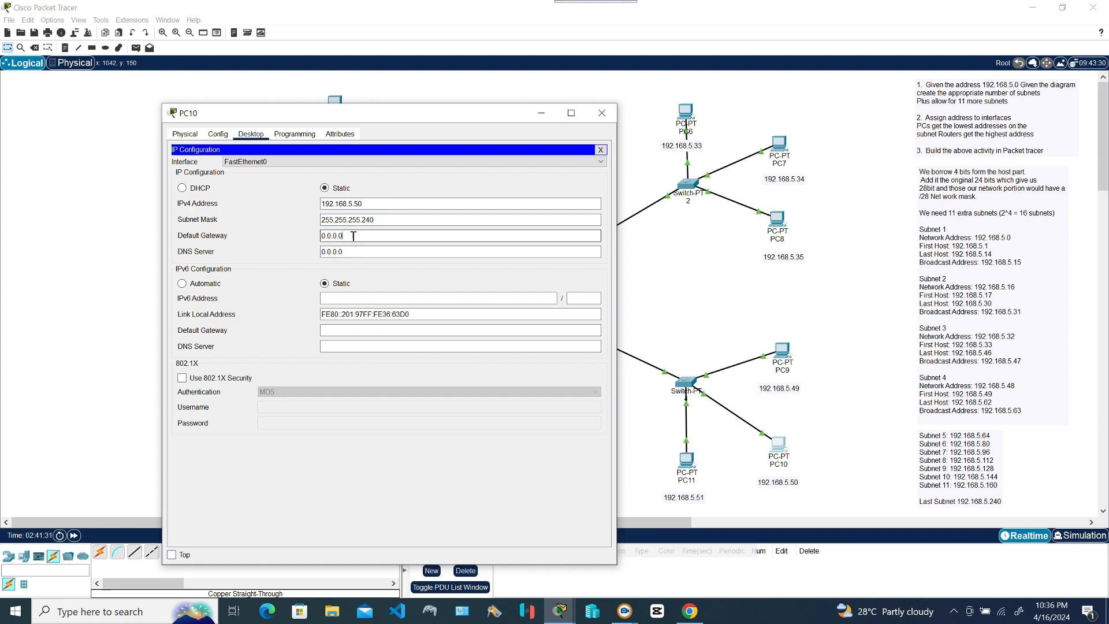
# Step: Set PC10's default gateway to 192.168.5.62 and close its configuration window
pyautogui.moveTo(351, 235); pyautogui.dragTo(309, 237)
pyautogui.write('192.168.5.62')
pyautogui.click(602, 113)
# Step: In PC11's static IP configuration, set the IPv4 address to 192.168.5.51 and the subnet mask to 255.255.255.240
pyautogui.click(686, 463)
pyautogui.click(518, 167)
pyautogui.click(472, 235)
pyautogui.click(599, 238)
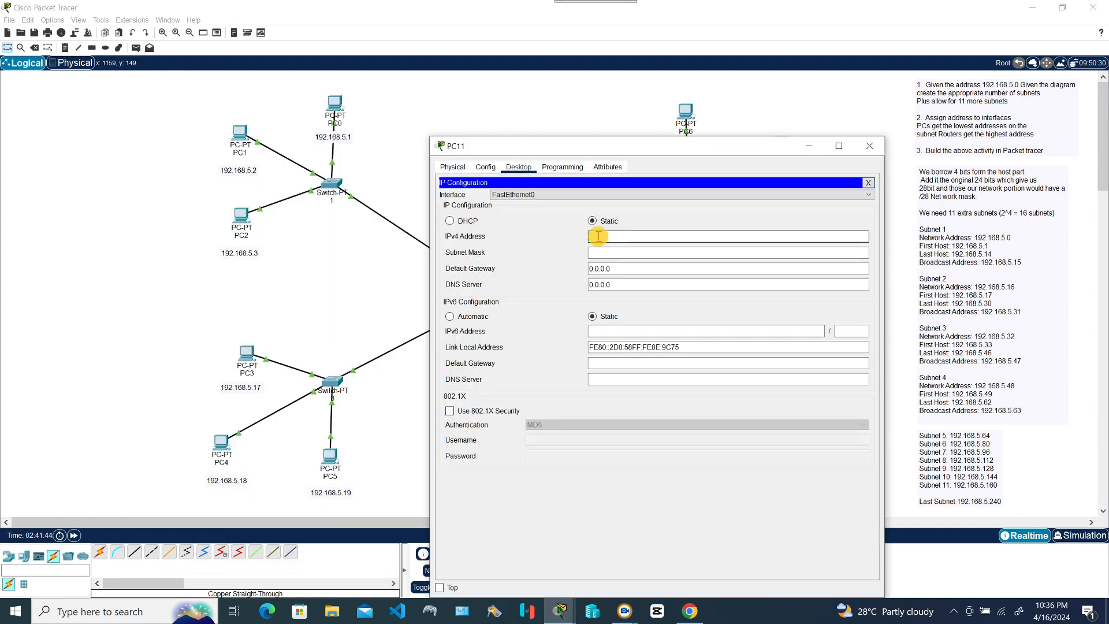
pyautogui.moveTo(647, 148); pyautogui.dragTo(379, 97)
pyautogui.write('192.168.5.51')
pyautogui.click(379, 201)
pyautogui.press('BackSpace')
pyautogui.write('240')
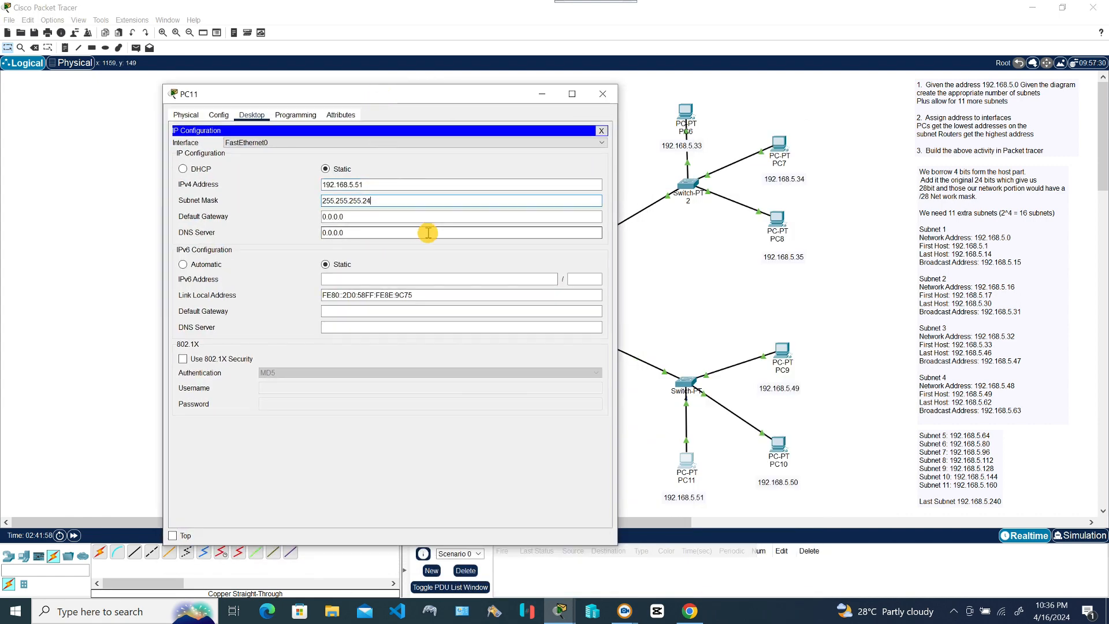
# Step: Fill in PC11's default gateway and close its configuration window
pyautogui.moveTo(393, 218); pyautogui.dragTo(299, 215)
pyautogui.write('192.168.5.30')
pyautogui.click(603, 93)
# Step: In PC6's static IP configuration, set the IPv4 address to 192.168.5.33 and the subnet mask to 255.255.255.240
pyautogui.click(686, 112)
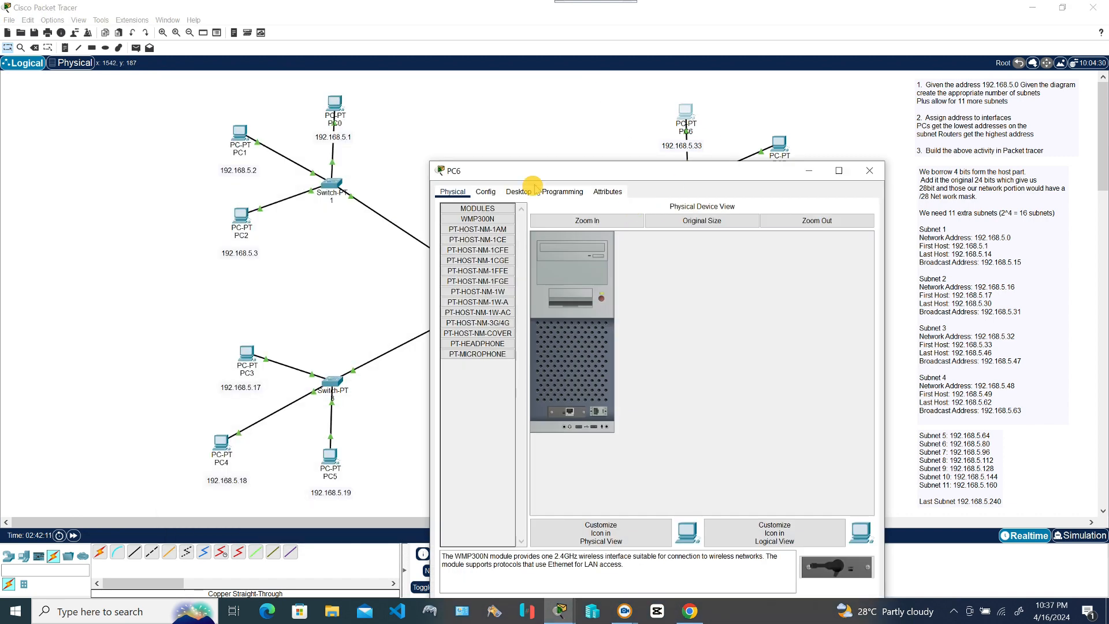
pyautogui.click(518, 191)
pyautogui.click(472, 260)
pyautogui.press('BackSpace')
pyautogui.write('240')
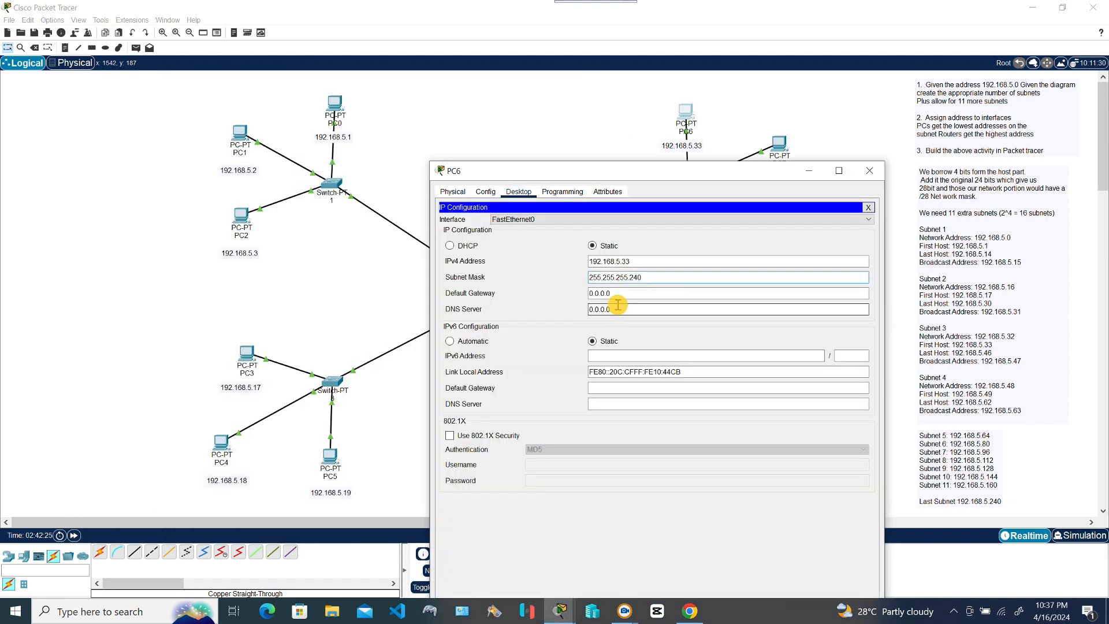
# Step: Set PC6's default gateway to 192.168.5.46 and close its configuration window
pyautogui.moveTo(616, 295); pyautogui.dragTo(508, 279)
pyautogui.write('192.168.5.30')
pyautogui.click(646, 298)
pyautogui.press('BackSpace')
pyautogui.press('BackSpace')
pyautogui.write('46')
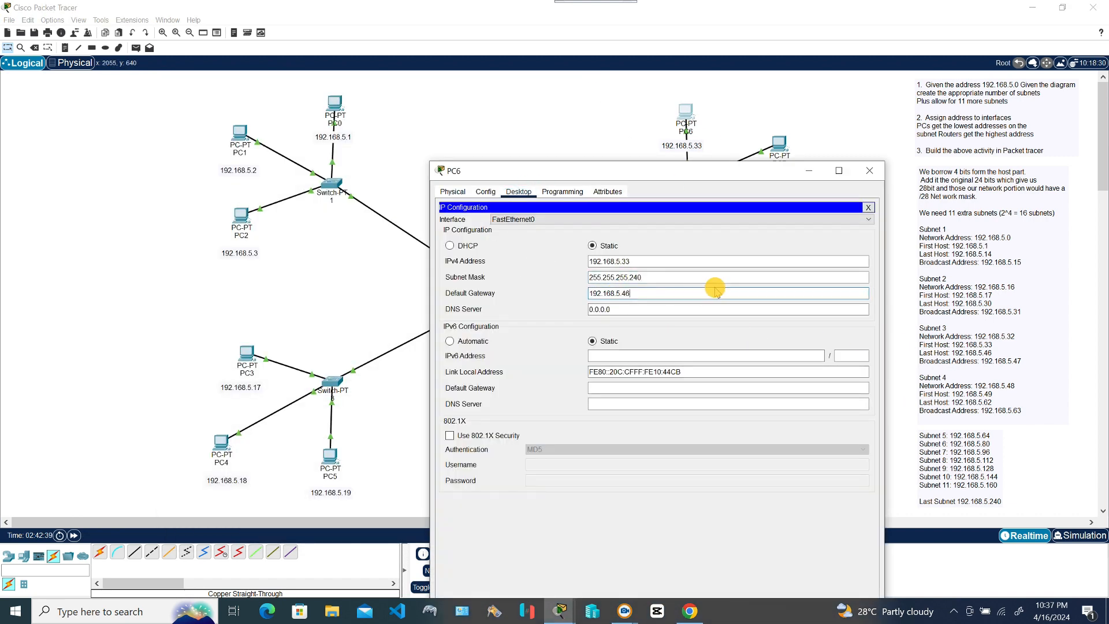
pyautogui.click(870, 170)
# Step: In PC7's static IP configuration, set the IPv4 address to 192.168.5.34 and the subnet mask to 255.255.255.240
pyautogui.click(780, 140)
pyautogui.click(519, 167)
pyautogui.click(472, 212)
pyautogui.click(617, 237)
pyautogui.write('192.168.5.30')
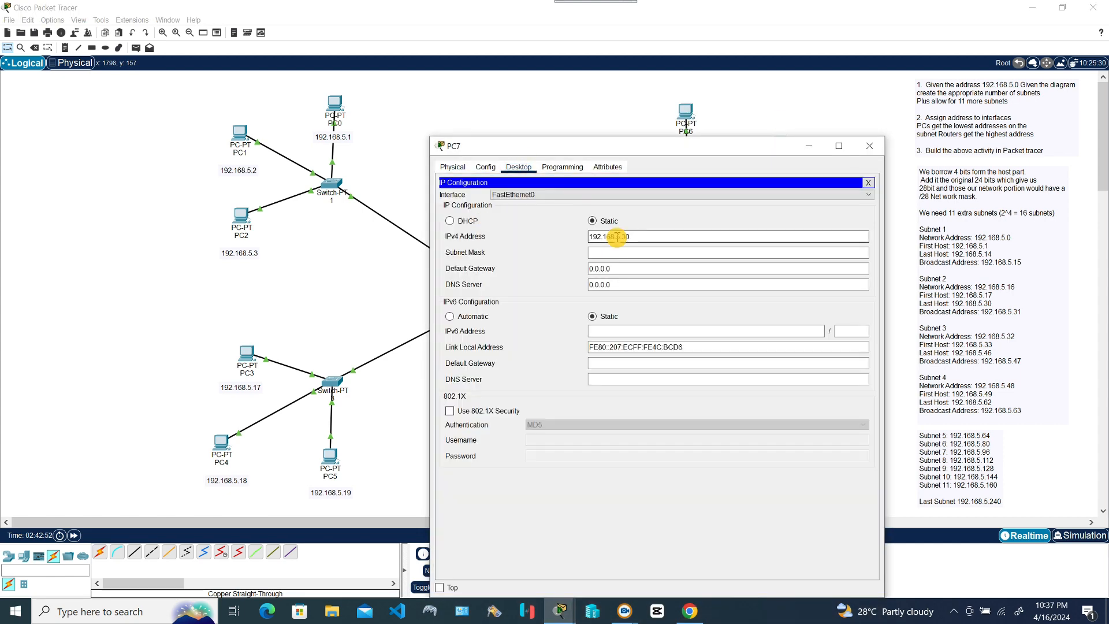
pyautogui.write('4')
pyautogui.moveTo(705, 144); pyautogui.dragTo(742, 242)
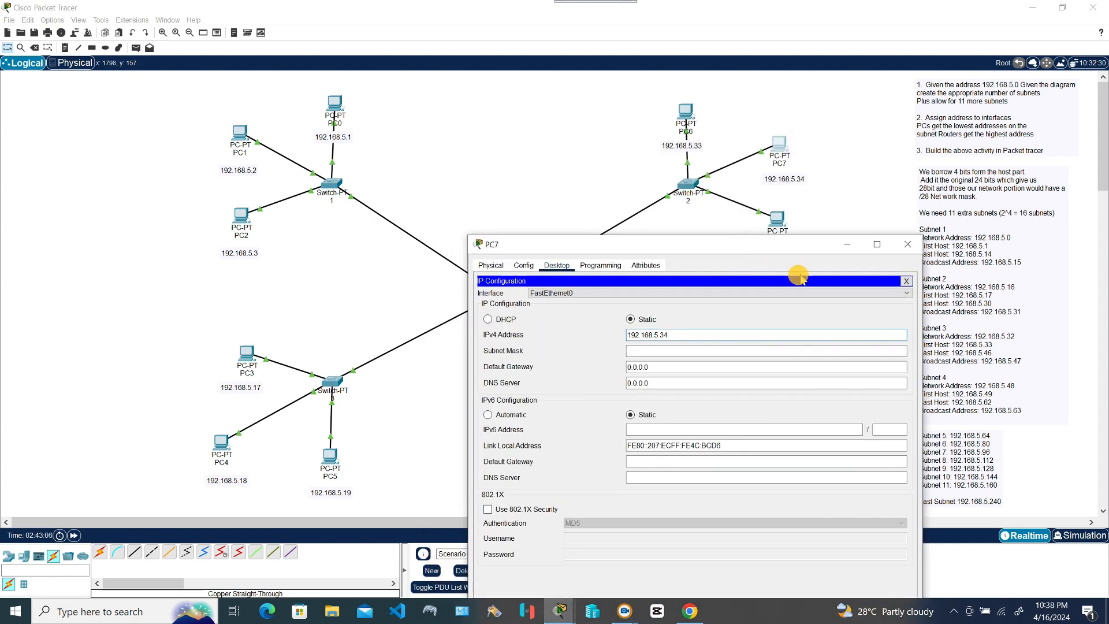
pyautogui.click(636, 350)
pyautogui.write('255.255.255.240')
# Step: Set PC7's default gateway to 192.168.5.46 and close its configuration window
pyautogui.click(630, 367)
pyautogui.write('192.168.5.3')
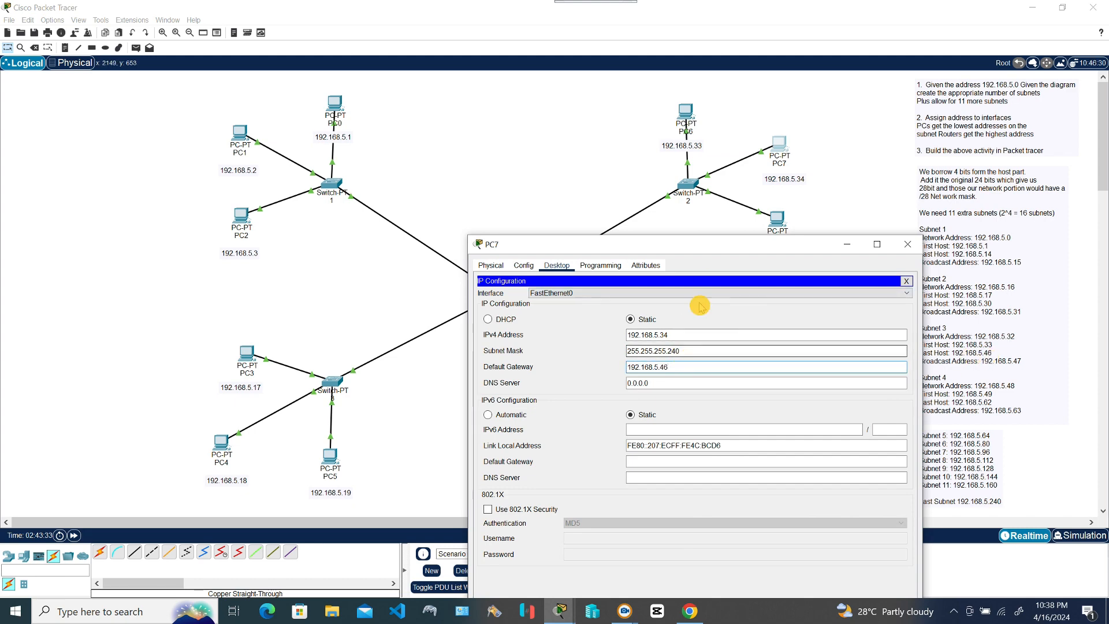
pyautogui.click(908, 244)
# Step: In PC8's static IP configuration, set the IPv4 address to 192.168.5.35 and the subnet mask to 255.255.255.240
pyautogui.click(777, 219)
pyautogui.moveTo(600, 144); pyautogui.dragTo(363, 104)
pyautogui.click(280, 122)
pyautogui.click(253, 164)
pyautogui.click(393, 190)
pyautogui.write('192.168.5.35')
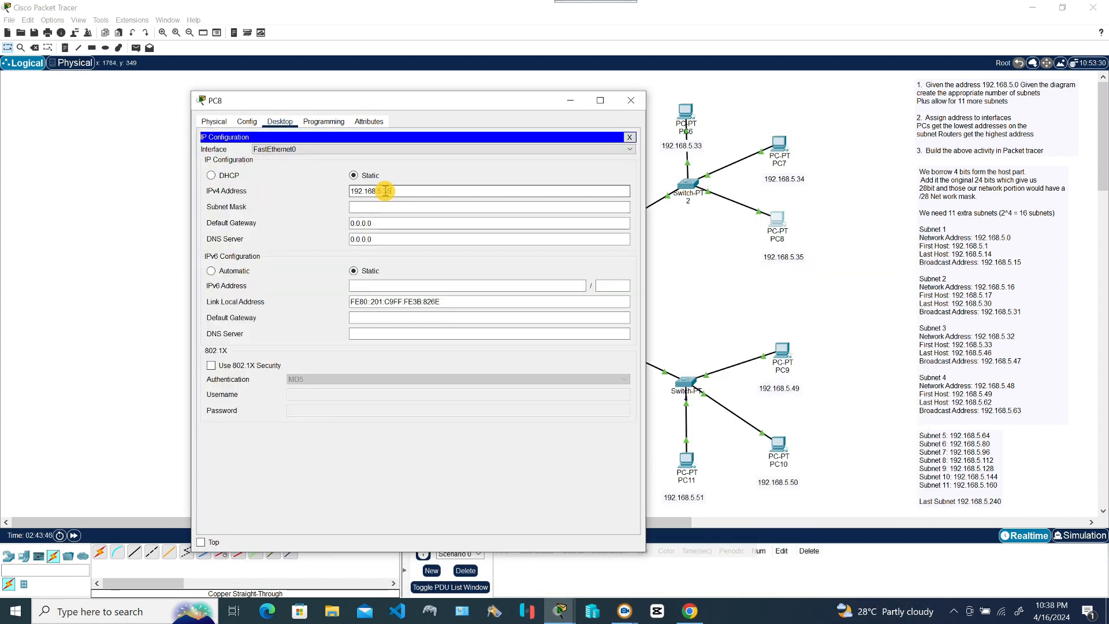
pyautogui.click(361, 208)
pyautogui.write('240')
# Step: Set PC8's default gateway to 192.168.5.46 and close its configuration window
pyautogui.click(376, 223)
pyautogui.write('192.168.5.46')
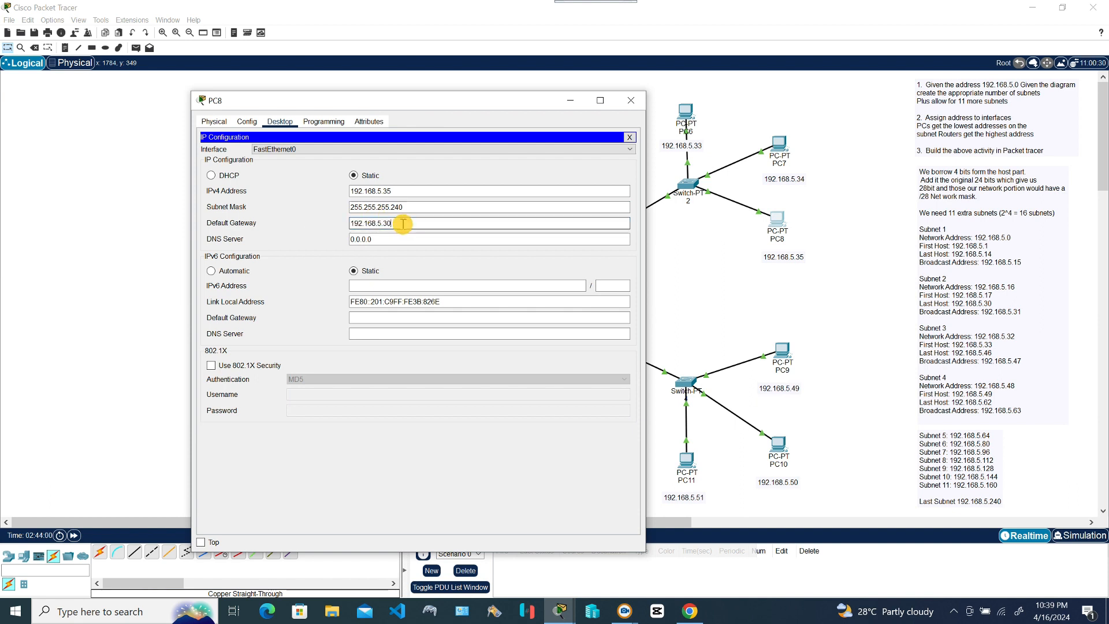
pyautogui.click(622, 104)
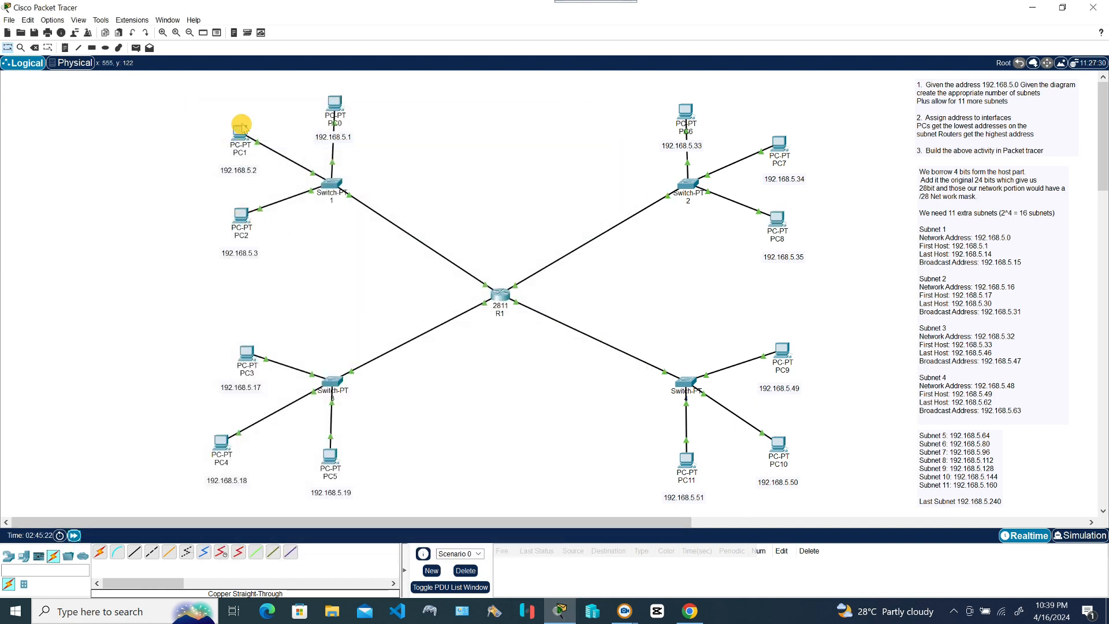
# Step: Open PC0's Command Prompt, then shrink and reposition its window so the PCs around it stay in view
pyautogui.click(333, 106)
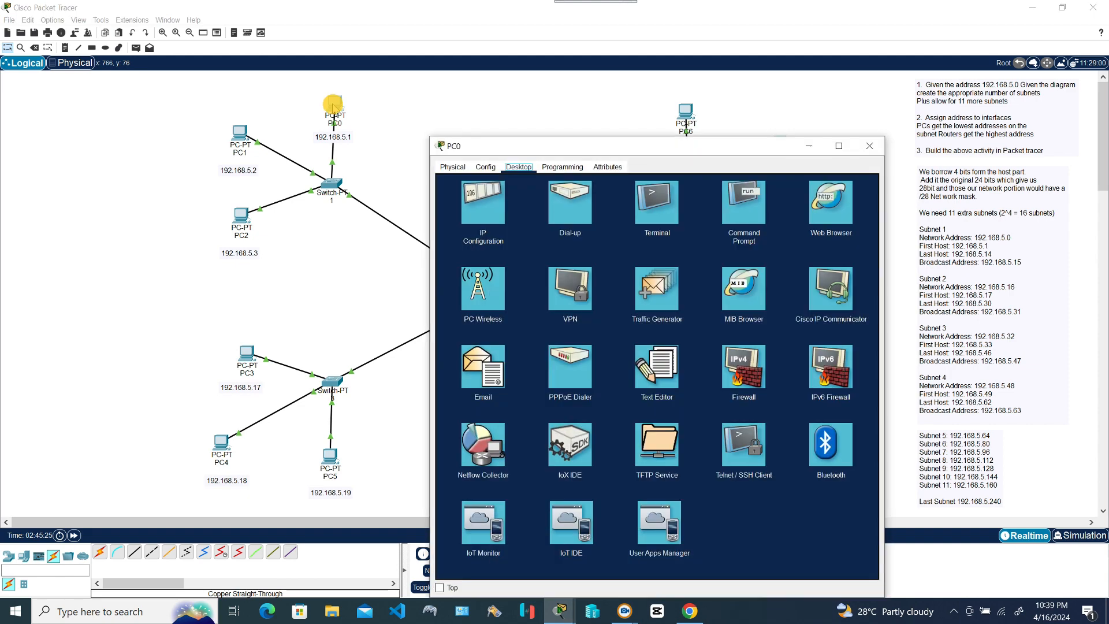
pyautogui.click(740, 214)
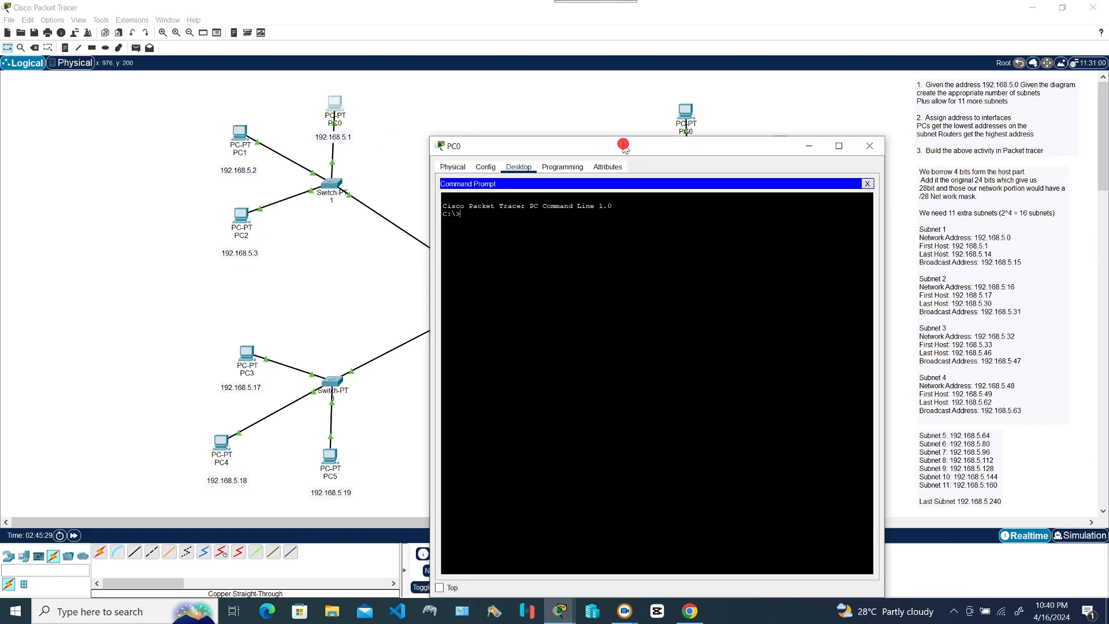
pyautogui.moveTo(622, 137); pyautogui.dragTo(635, 348)
pyautogui.moveTo(637, 354); pyautogui.dragTo(574, 225)
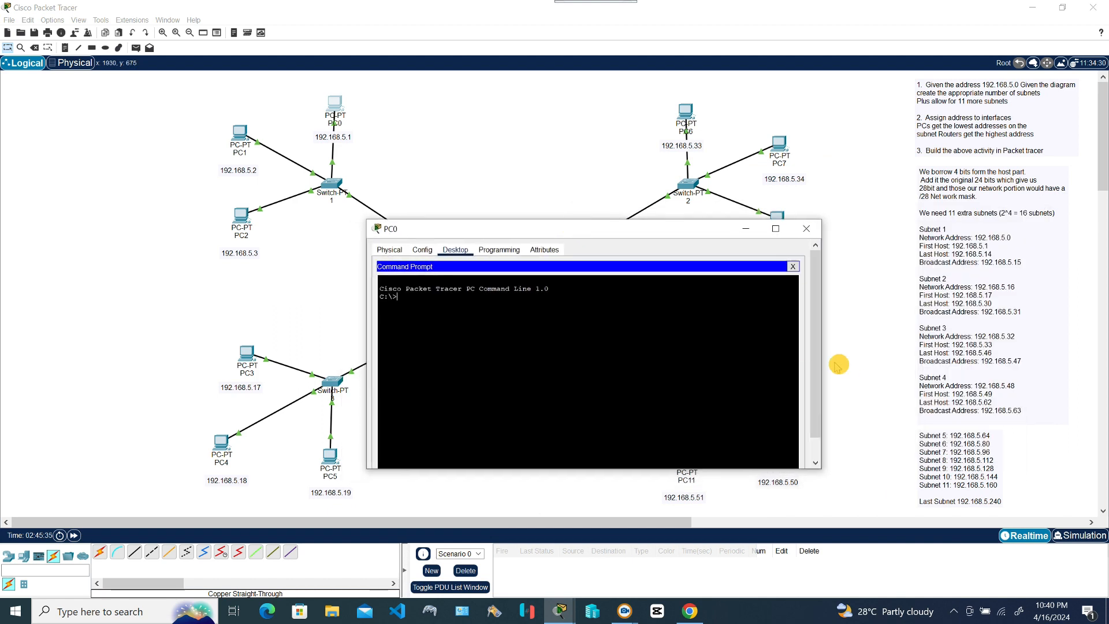
pyautogui.moveTo(824, 357); pyautogui.dragTo(676, 356)
pyautogui.moveTo(564, 229); pyautogui.dragTo(551, 181)
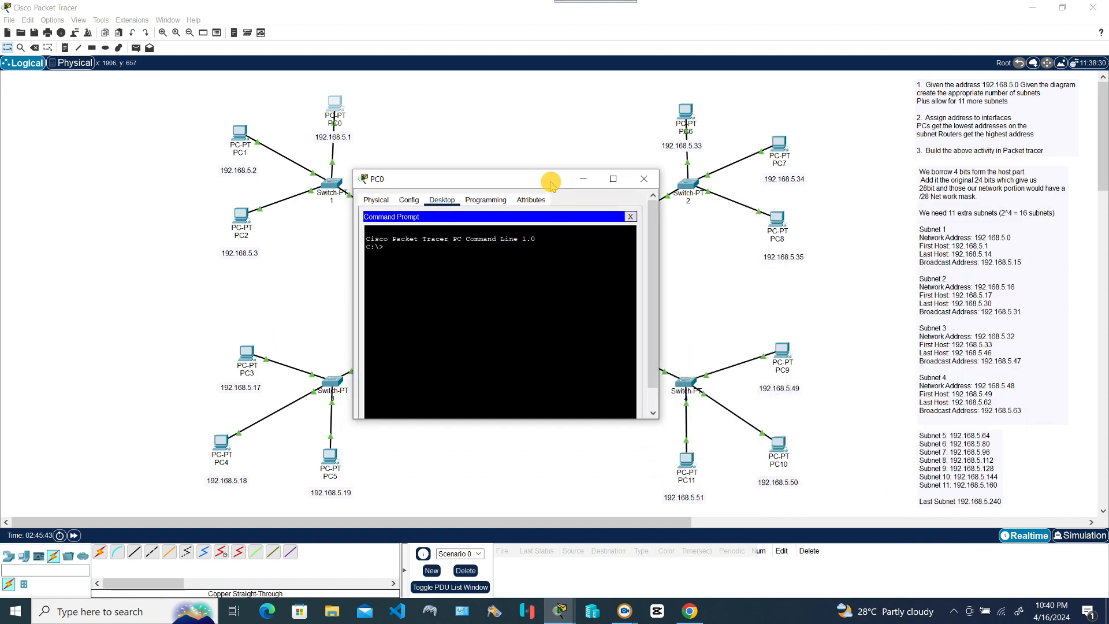
# Step: Ping PC1 at 192.168.5.2 and PC2 at 192.168.5.3 from PC0 to test connectivity within the subnet
pyautogui.write('ping 192.168.5.2')
pyautogui.press('Return')
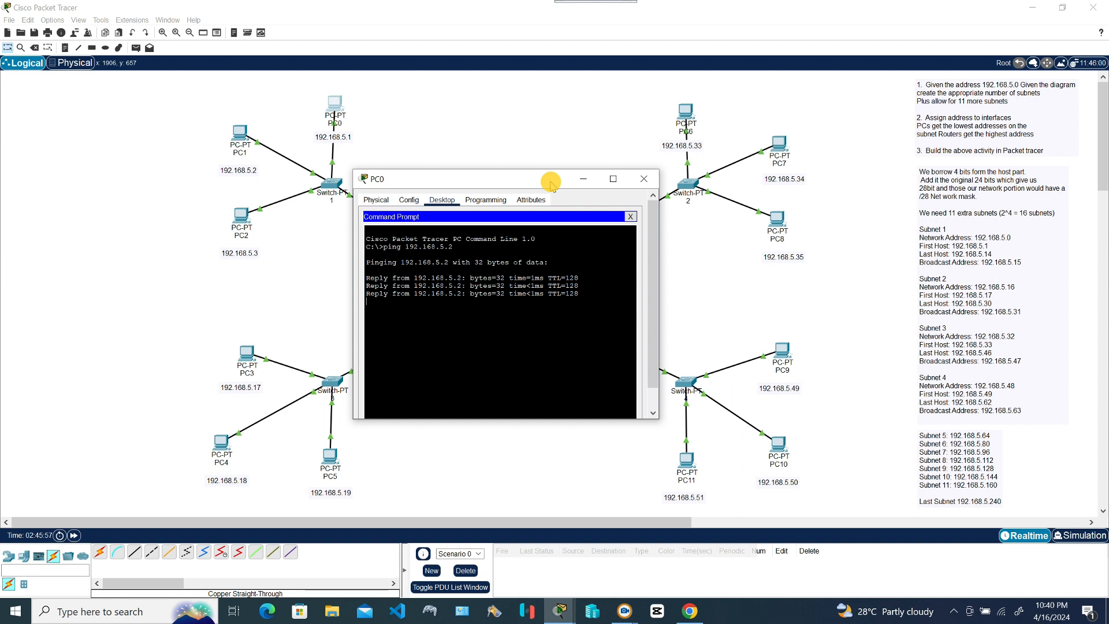
pyautogui.write('pin')
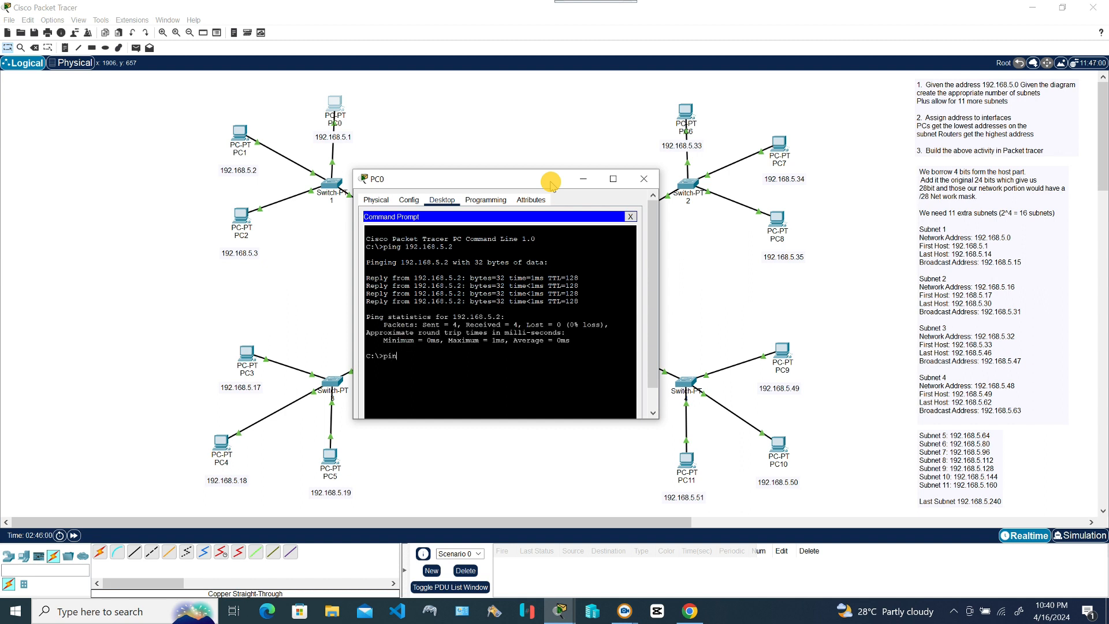
pyautogui.write('g 192.168.5.3')
pyautogui.press('Return')
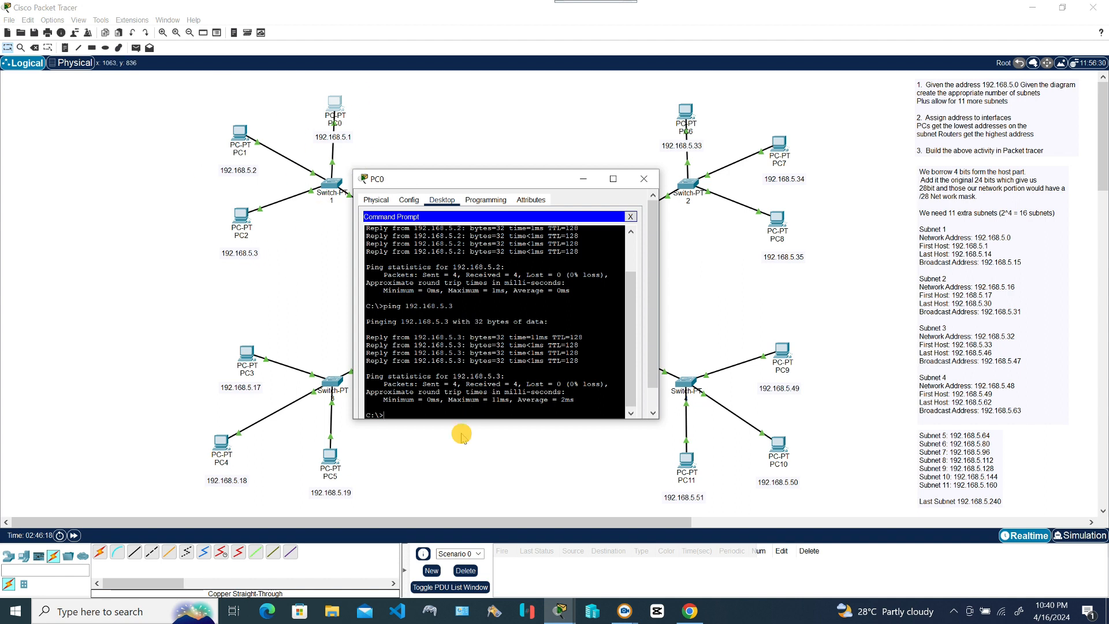
# Step: Ping PC3 at 192.168.5.17 from PC0 to test routing to the second subnet
pyautogui.write('ping 192.168.')
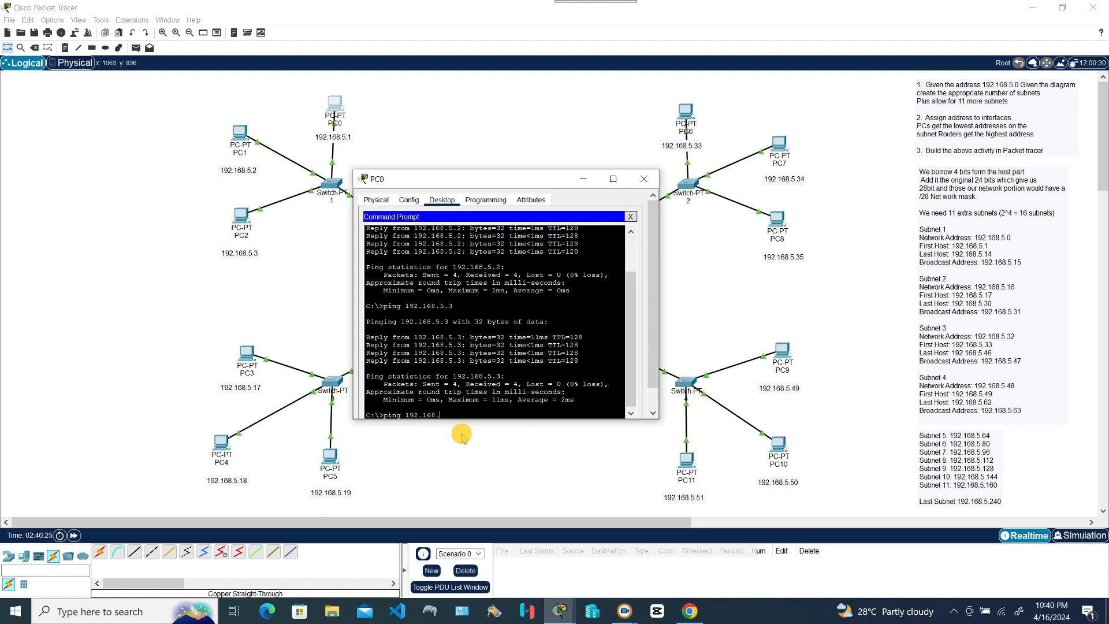
pyautogui.write('5.')
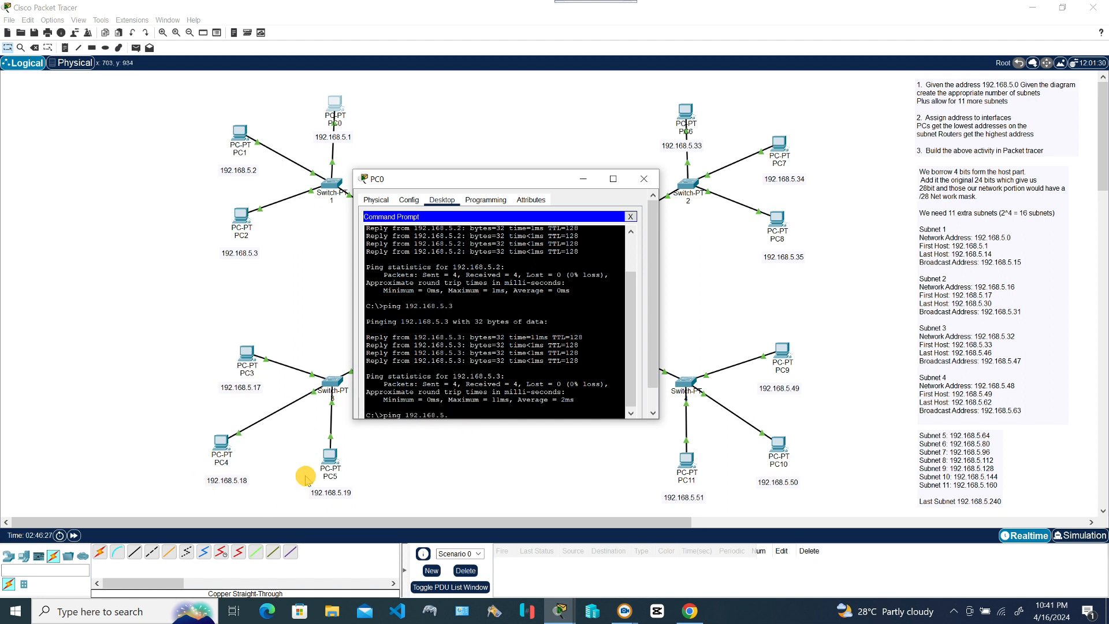
pyautogui.write('1')
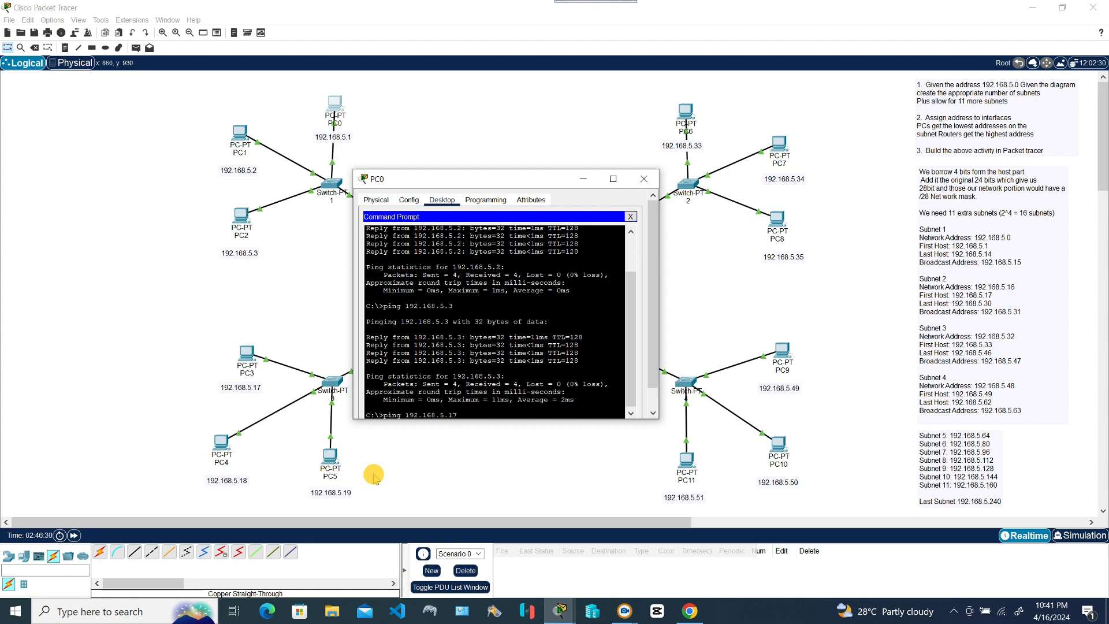
pyautogui.write('7')
pyautogui.press('Return')
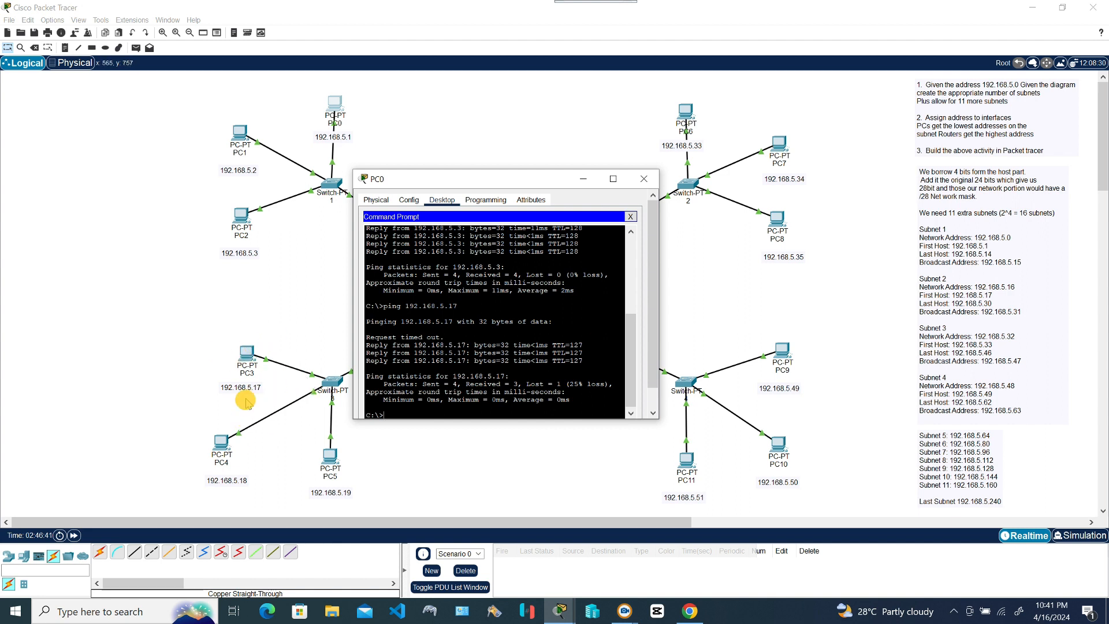
# Step: Ping PC4 at 192.168.5.18 and PC5 at 192.168.5.19 from PC0
pyautogui.write('g ')
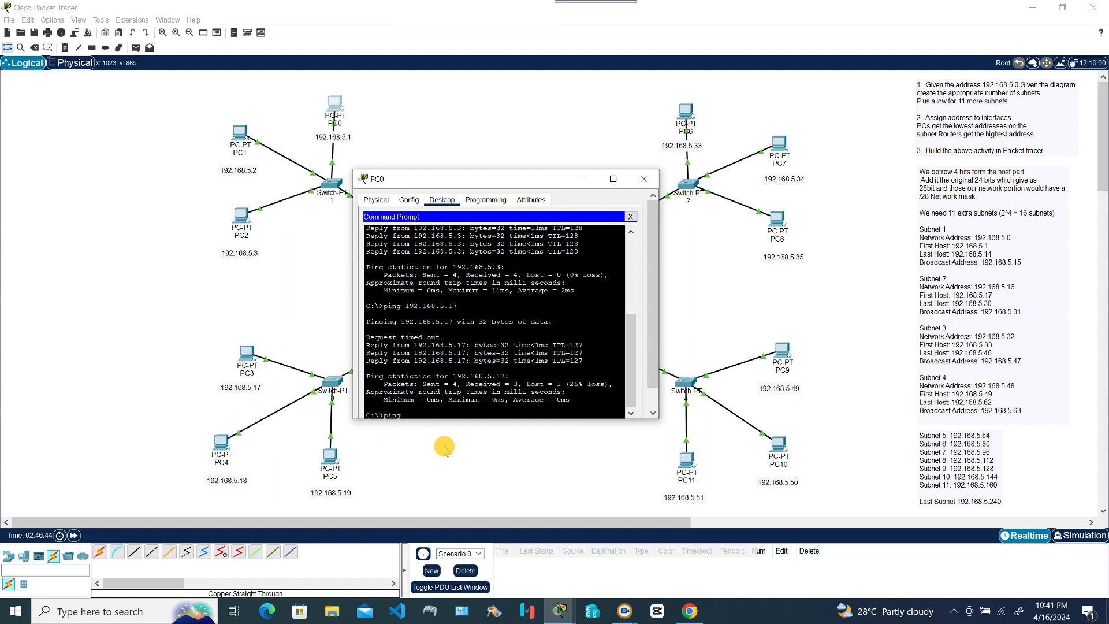
pyautogui.write('192.168.5.18')
pyautogui.press('Return')
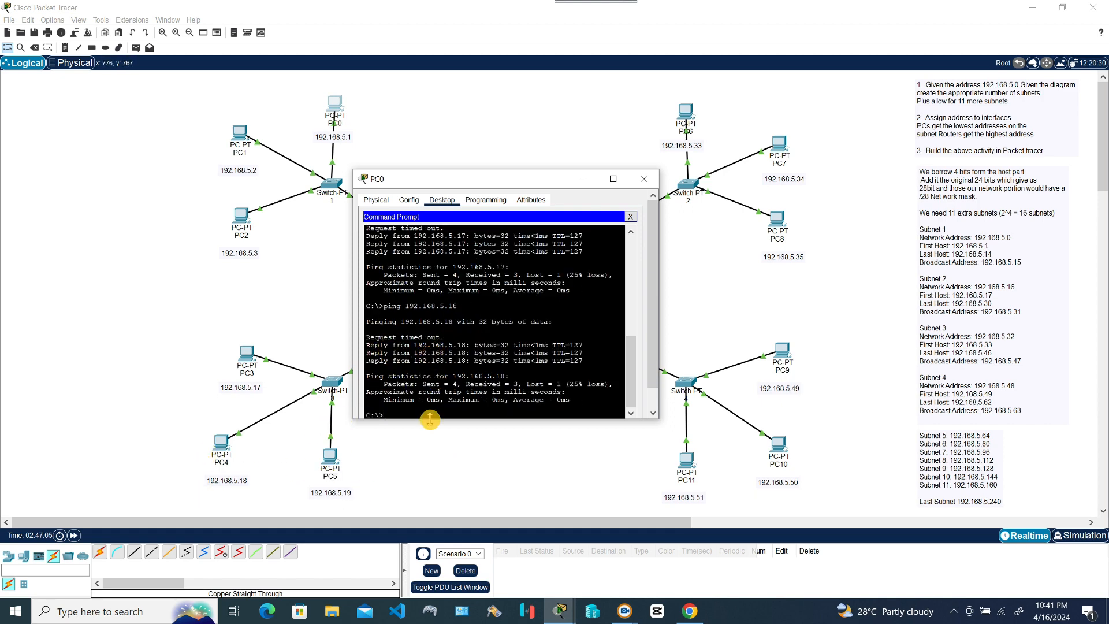
pyautogui.write('ping 192.168.5.19')
pyautogui.press('Return')
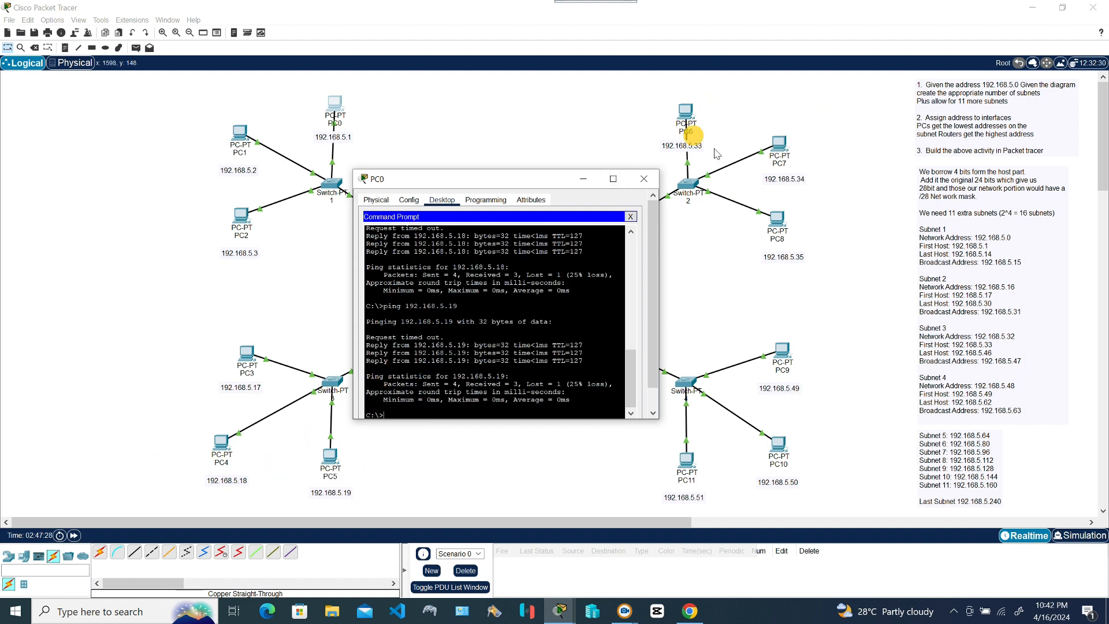
# Step: Ping PC6 at 192.168.5.33 and PC11 at 192.168.5.51 from PC0, and close the PC0 window
pyautogui.write('ping 192.168')
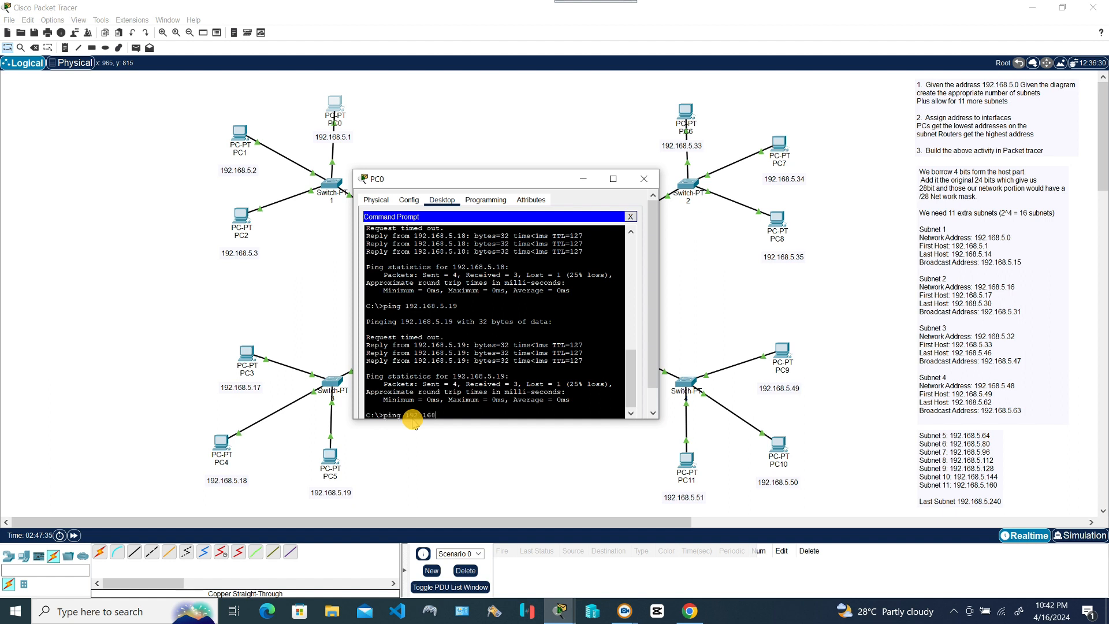
pyautogui.write('.5.33')
pyautogui.press('Return')
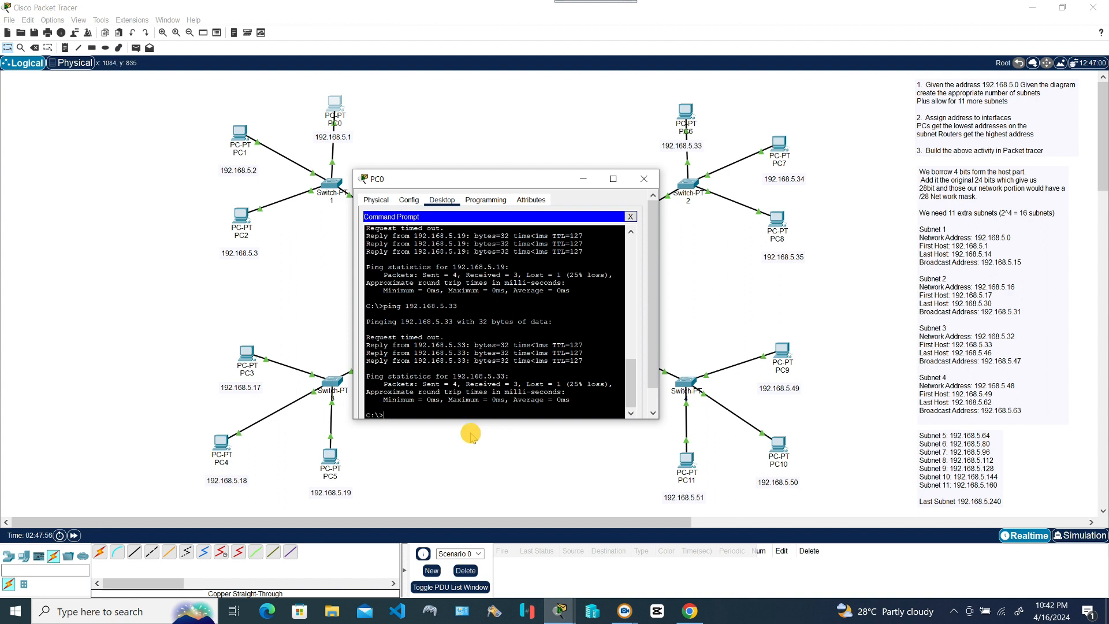
pyautogui.write('ping 192.168.5.')
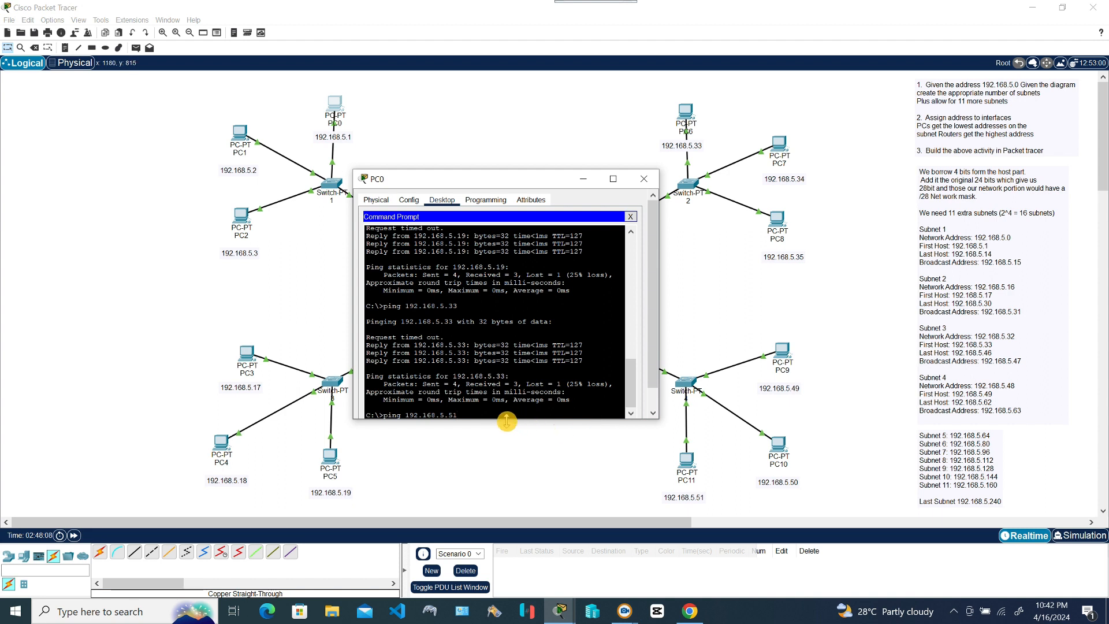
pyautogui.write('51')
pyautogui.press('Return')
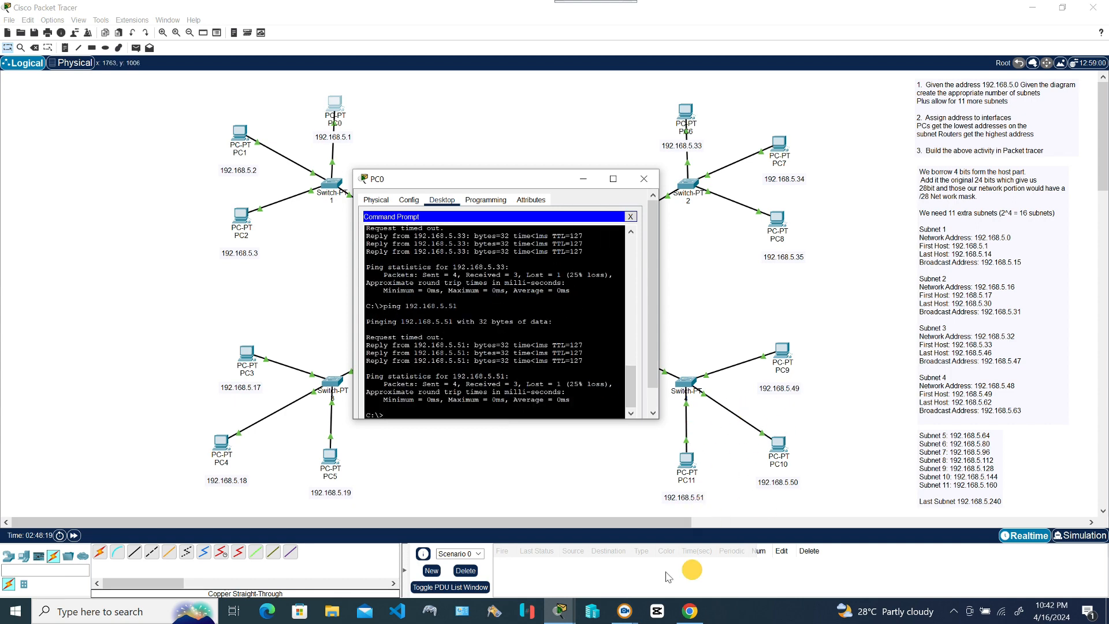
pyautogui.click(643, 180)
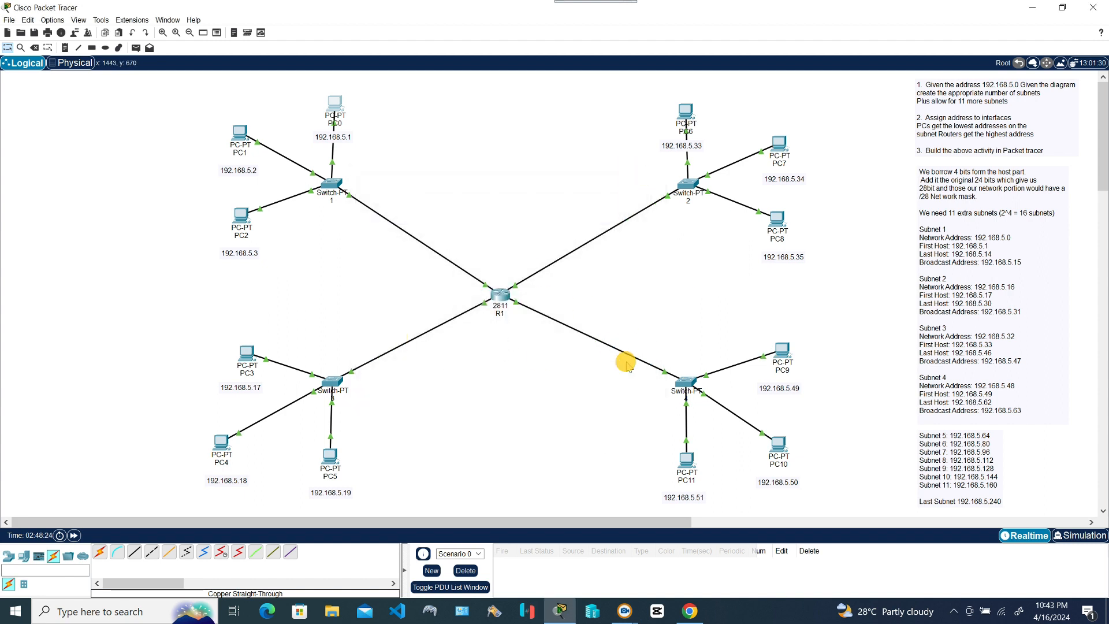